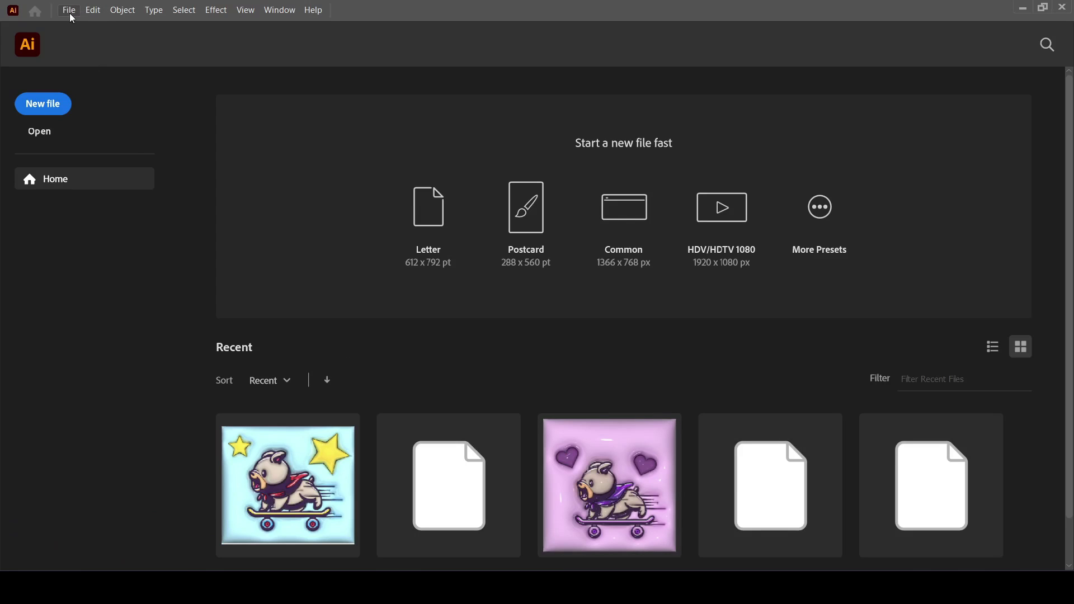
Create a new 200 × 200 px document with pixel units (Untitled-5).
{"action": "left_click", "coordinate": [69, 10]}
{"action": "left_click", "coordinate": [72, 26]}
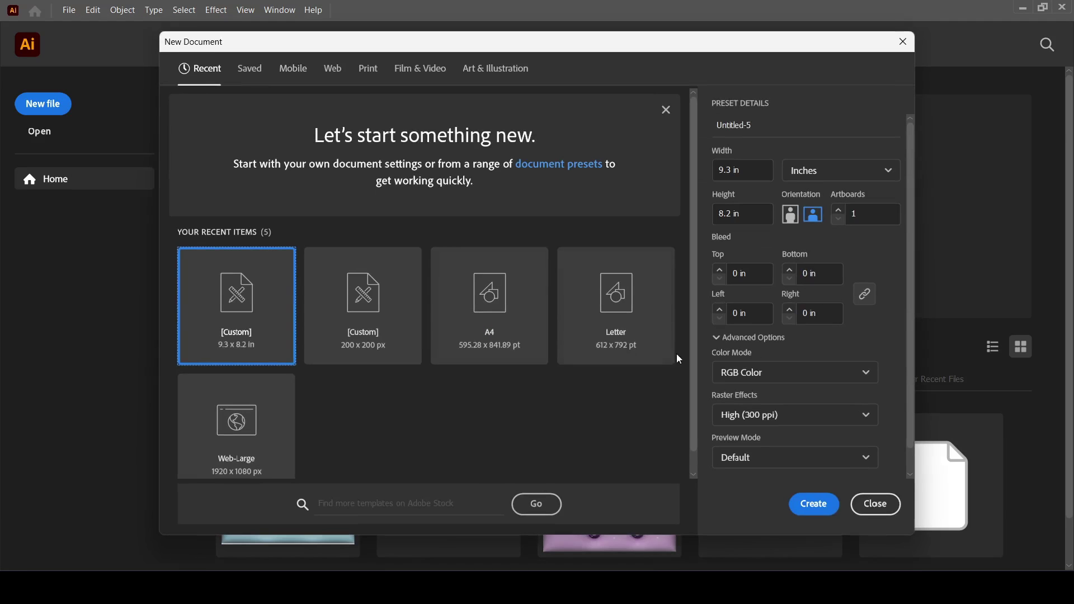
{"action": "left_click", "coordinate": [839, 171]}
{"action": "left_click", "coordinate": [822, 257]}
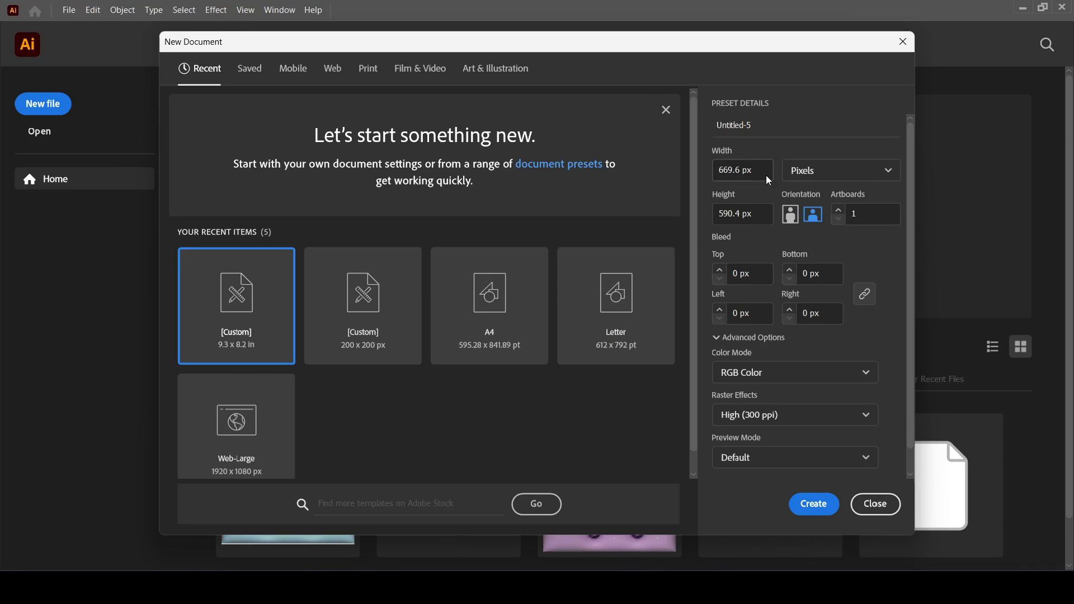
{"action": "left_click_drag", "start_coordinate": [766, 174], "coordinate": [721, 179]}
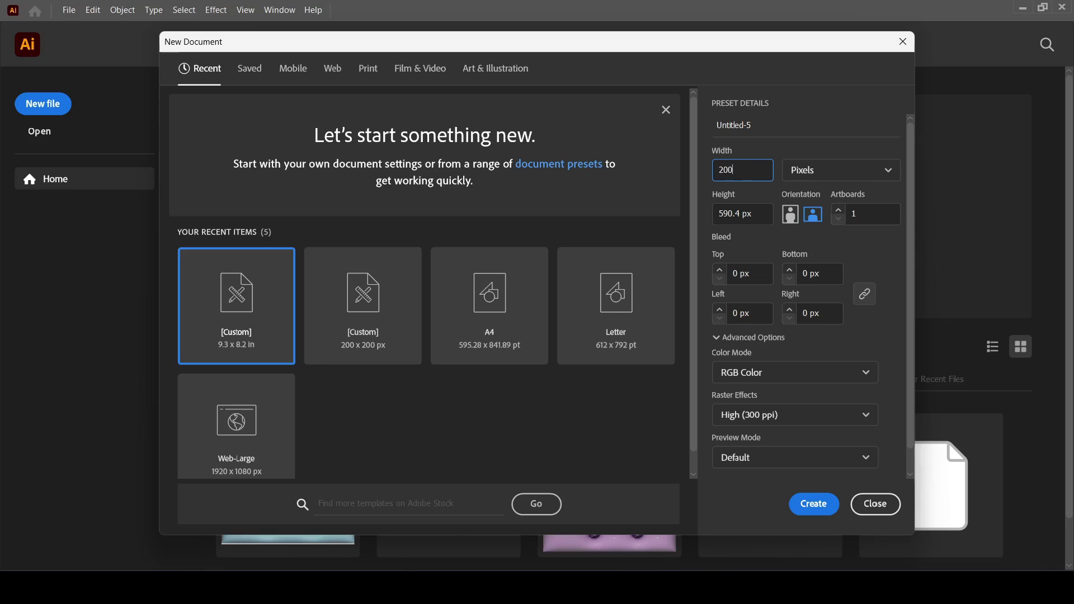
{"action": "key", "text": "Tab"}
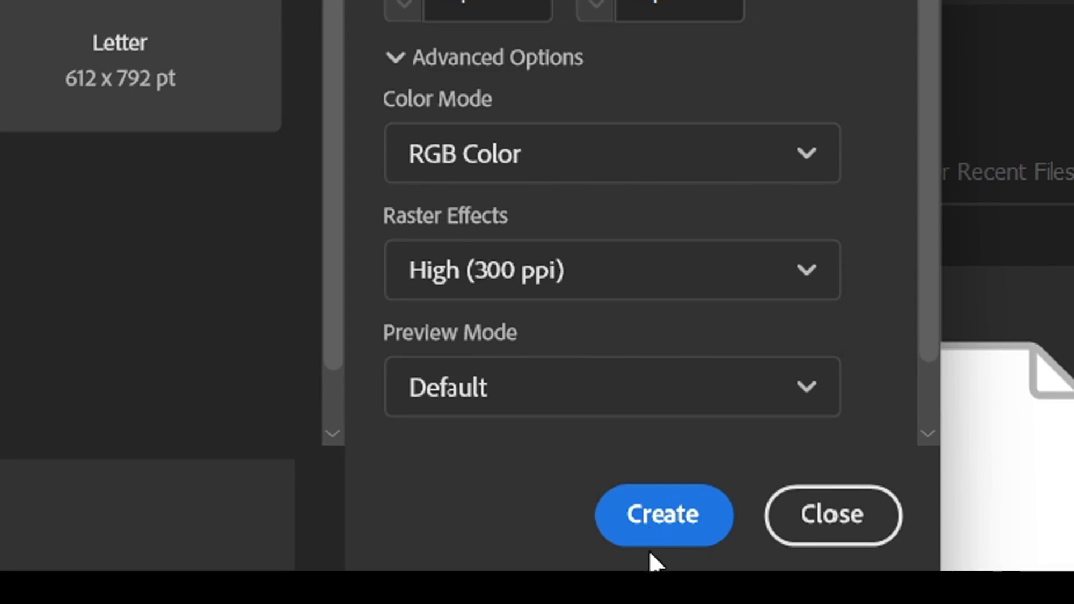
{"action": "left_click", "coordinate": [650, 520]}
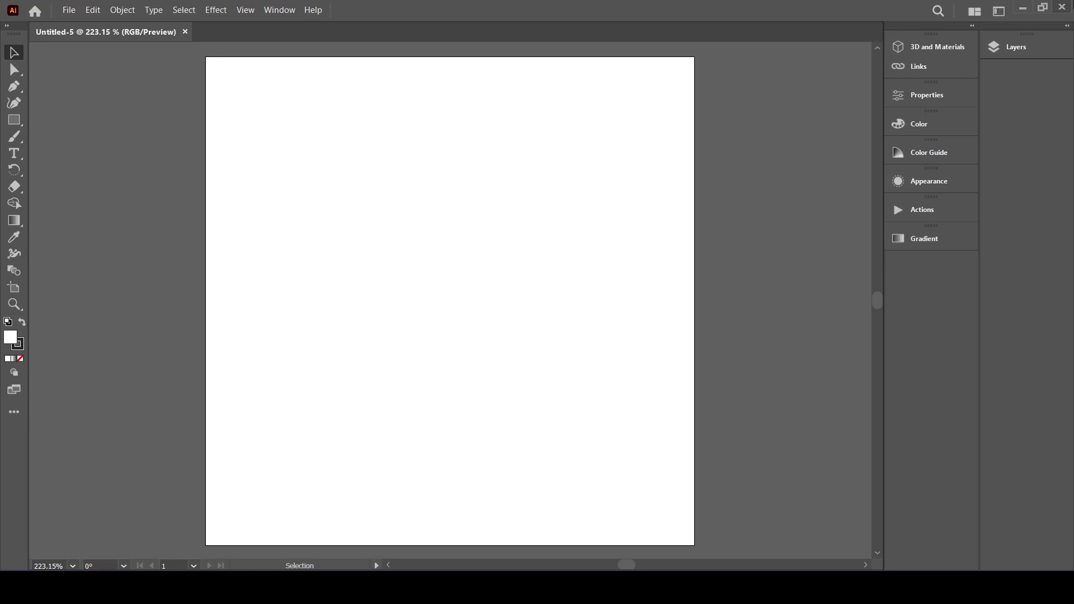
Open Dog04-05-01.svg from File Explorer and place image file 1, the owl, beside the dog.
{"action": "left_click", "coordinate": [1043, 7]}
{"action": "left_click_drag", "start_coordinate": [885, 152], "coordinate": [168, 263]}
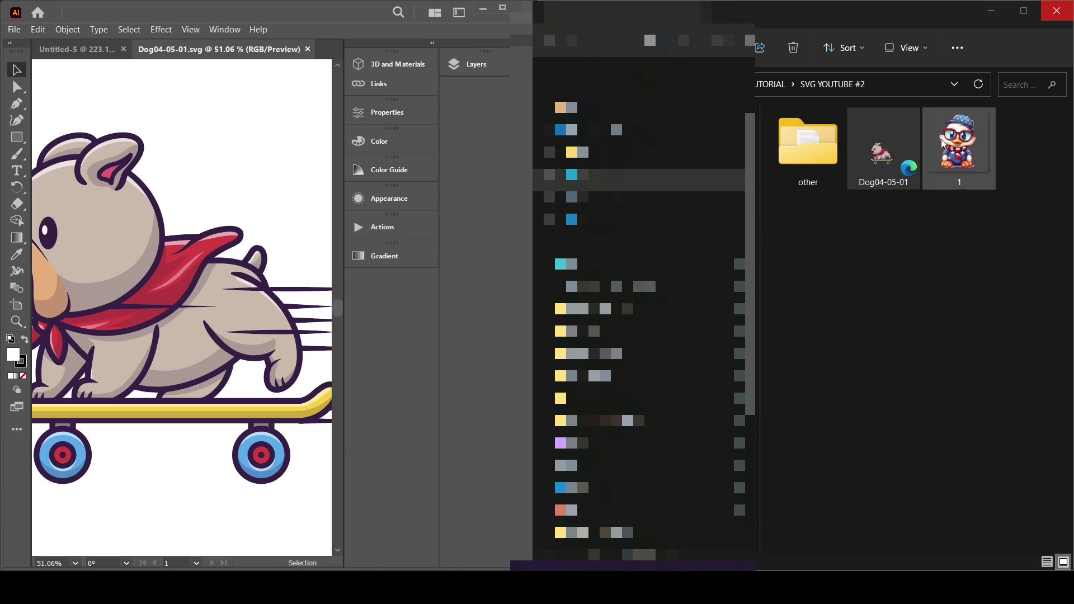
{"action": "left_click_drag", "start_coordinate": [969, 147], "coordinate": [240, 146]}
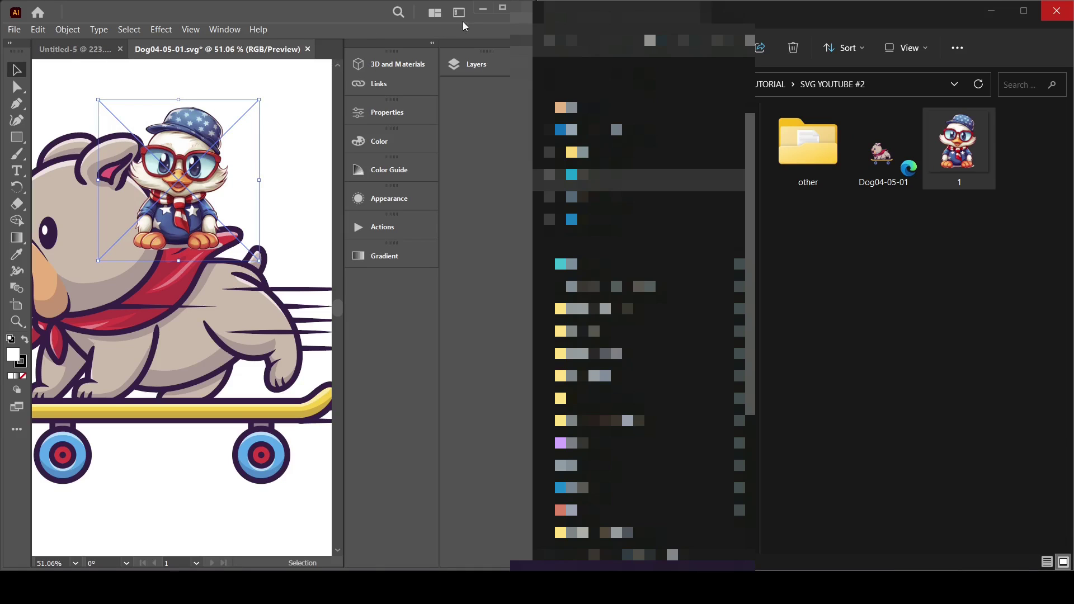
{"action": "left_click", "coordinate": [503, 9]}
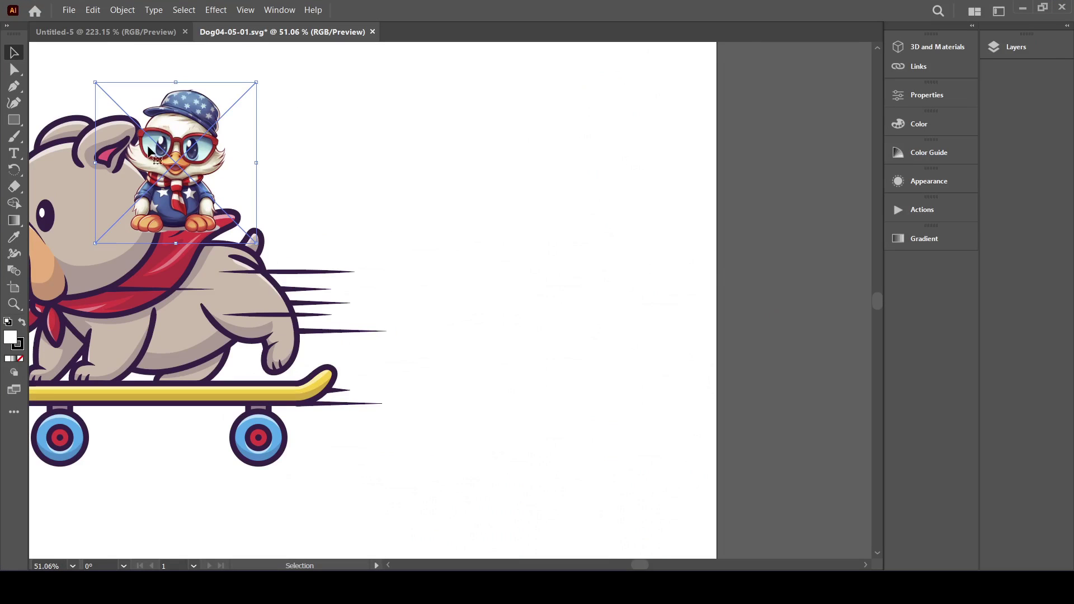
{"action": "left_click_drag", "start_coordinate": [171, 151], "coordinate": [573, 292]}
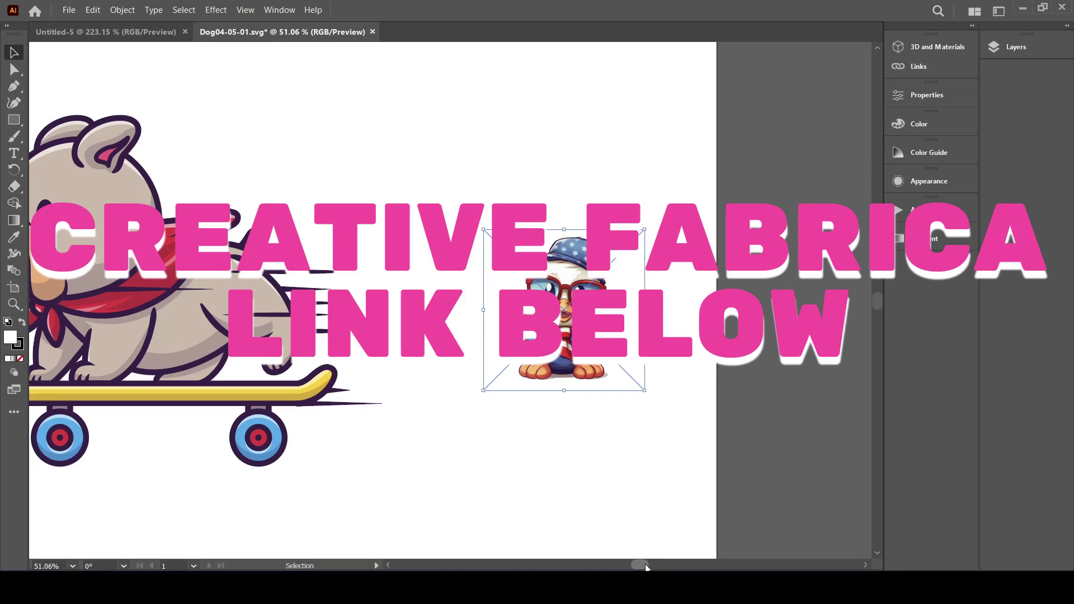
{"action": "mouse_move", "coordinate": [646, 567]}
{"action": "left_mouse_down"}
{"action": "mouse_move", "coordinate": [618, 567]}
{"action": "mouse_move", "coordinate": [638, 567]}
{"action": "left_mouse_up"}
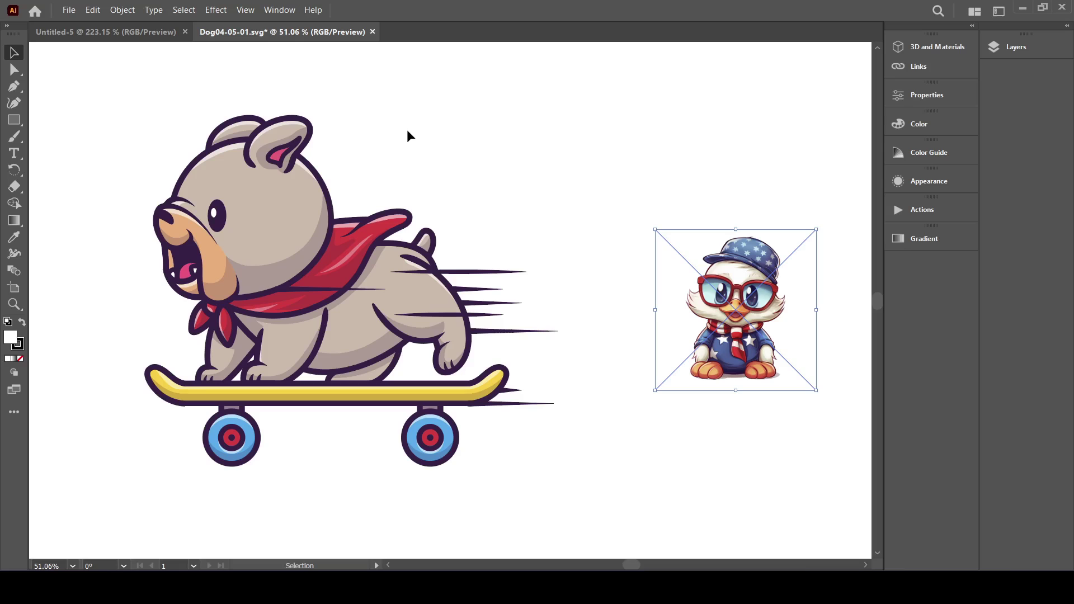
Move the owl image and test enlarging it from its corner, undoing each attempt.
{"action": "left_click_drag", "start_coordinate": [770, 266], "coordinate": [644, 162]}
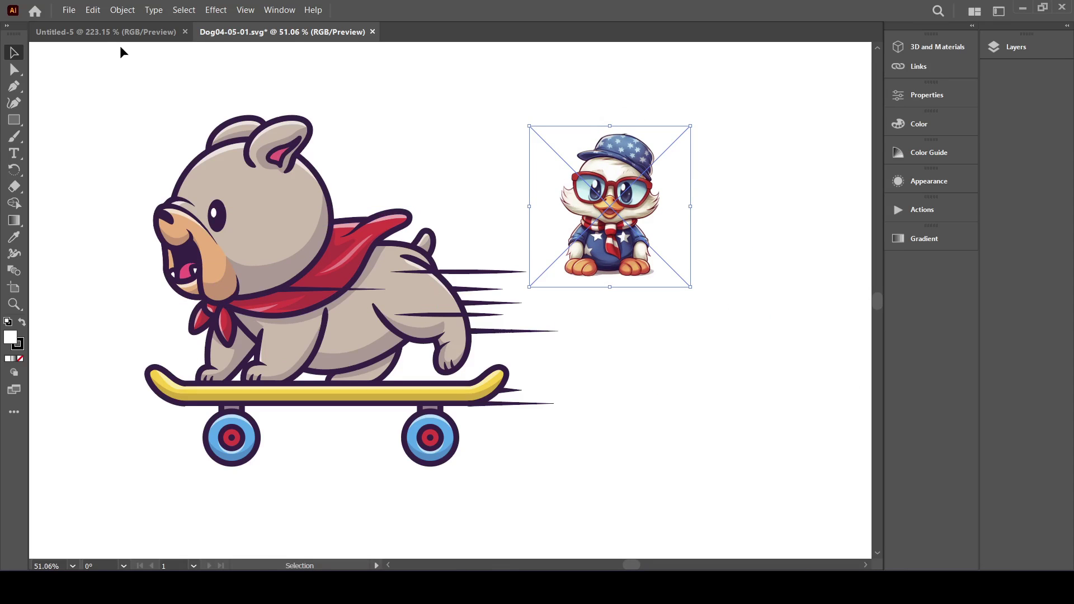
{"action": "scroll", "coordinate": [201, 220], "scroll_direction": "down", "scroll_amount": 1}
{"action": "left_click", "coordinate": [303, 413]}
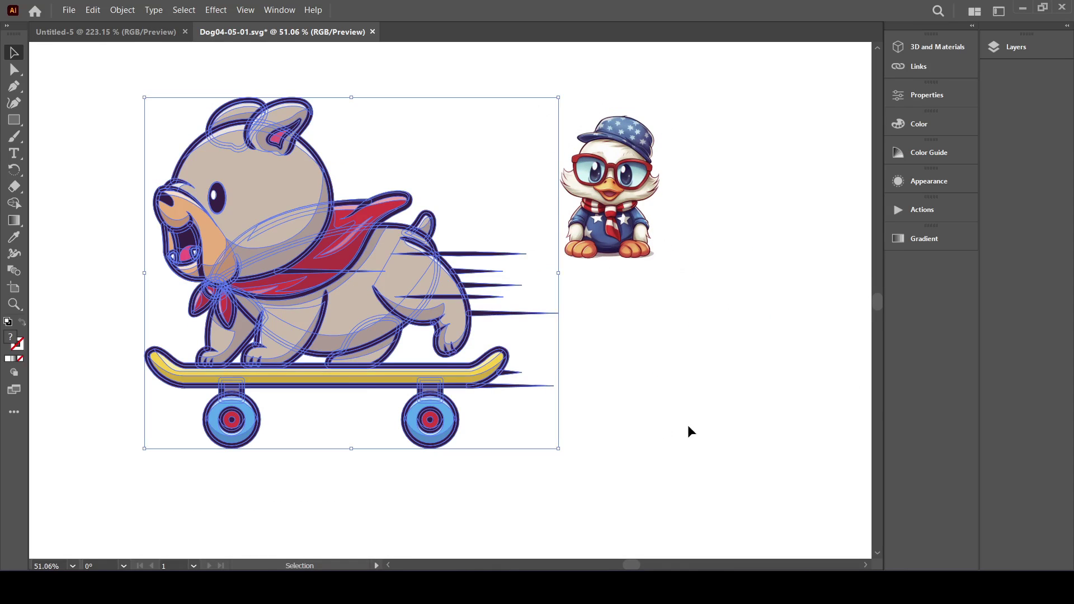
{"action": "left_click", "coordinate": [674, 239]}
{"action": "left_click_drag", "start_coordinate": [649, 183], "coordinate": [774, 312]}
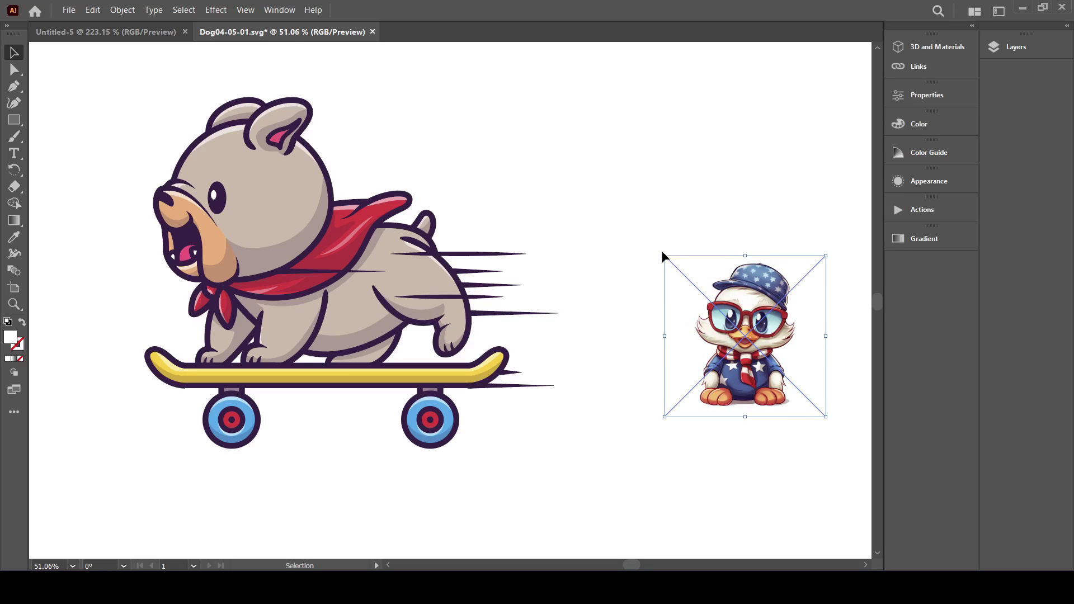
{"action": "left_click_drag", "start_coordinate": [664, 256], "coordinate": [515, 163]}
{"action": "key", "text": "ctrl+z"}
{"action": "left_click_drag", "start_coordinate": [665, 255], "coordinate": [535, 164]}
{"action": "key", "text": "ctrl+z"}
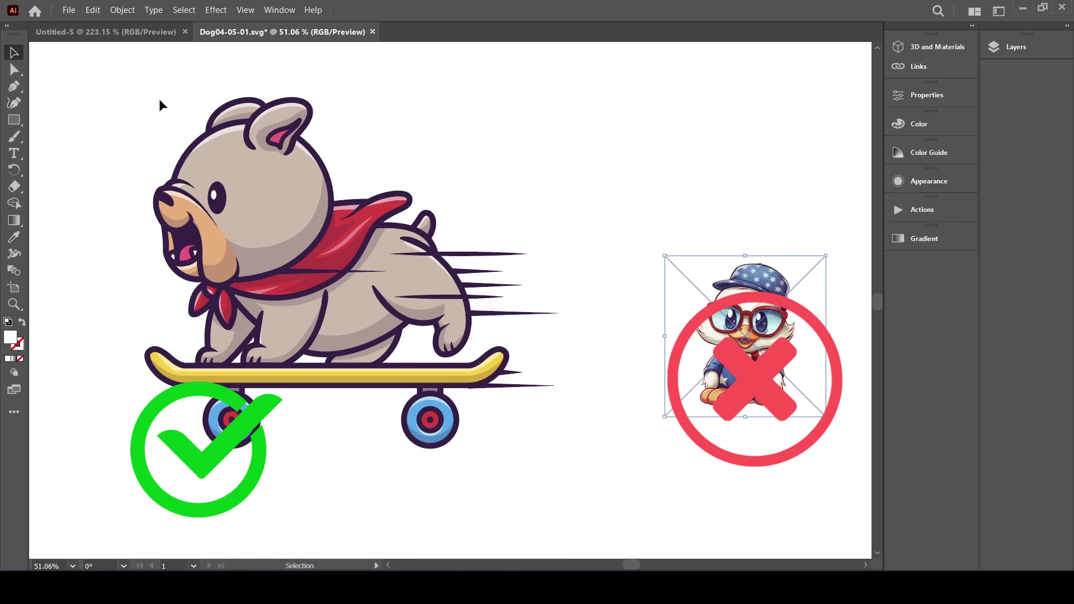
Select the dog artwork, then enlarge the owl up-left and nudge it into position.
{"action": "left_click_drag", "start_coordinate": [150, 97], "coordinate": [390, 478]}
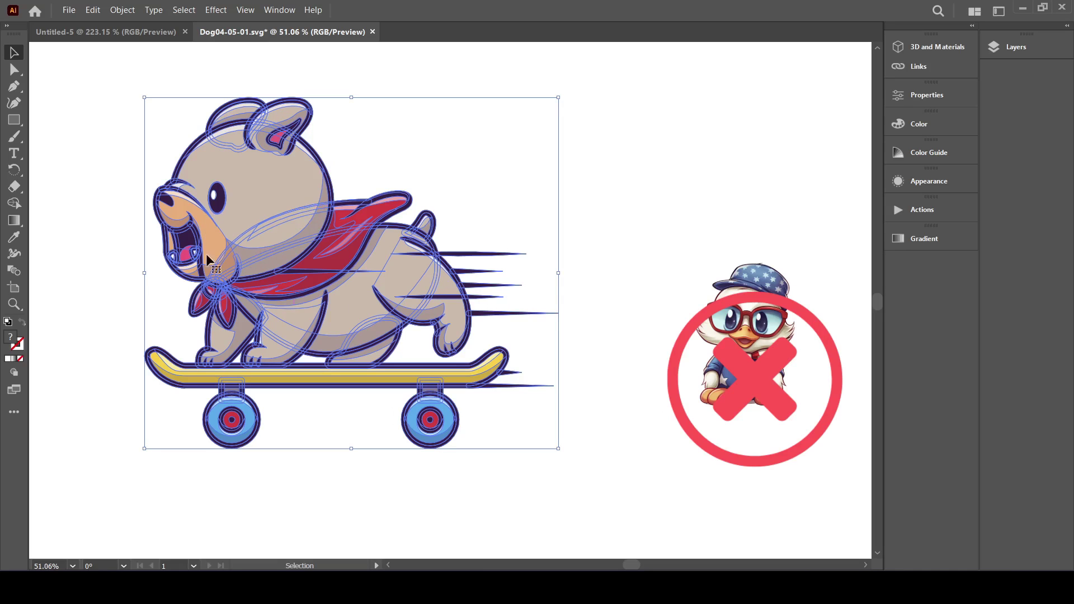
{"action": "left_click", "coordinate": [680, 271]}
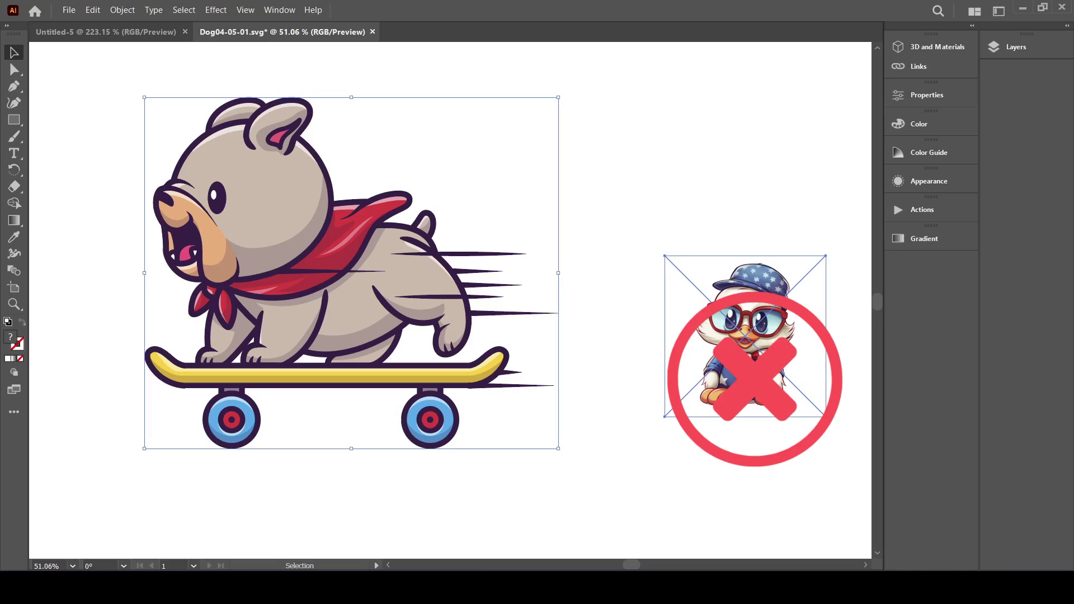
{"action": "left_click_drag", "start_coordinate": [655, 247], "coordinate": [494, 153]}
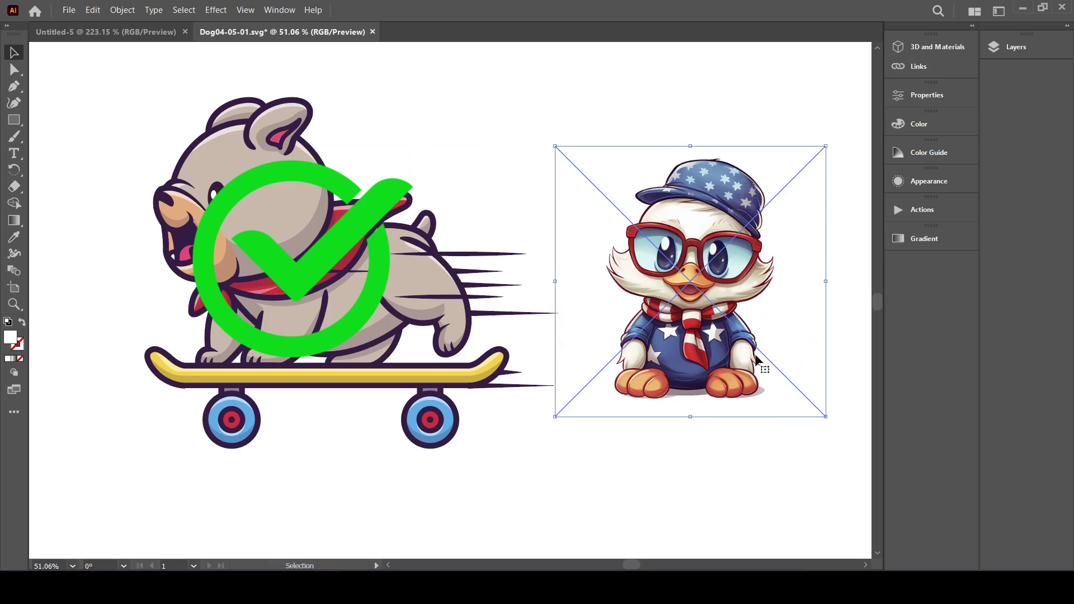
{"action": "mouse_move", "coordinate": [703, 227]}
{"action": "left_mouse_down"}
{"action": "mouse_move", "coordinate": [728, 364]}
{"action": "mouse_move", "coordinate": [727, 184]}
{"action": "mouse_move", "coordinate": [723, 257]}
{"action": "mouse_move", "coordinate": [721, 224]}
{"action": "left_mouse_up"}
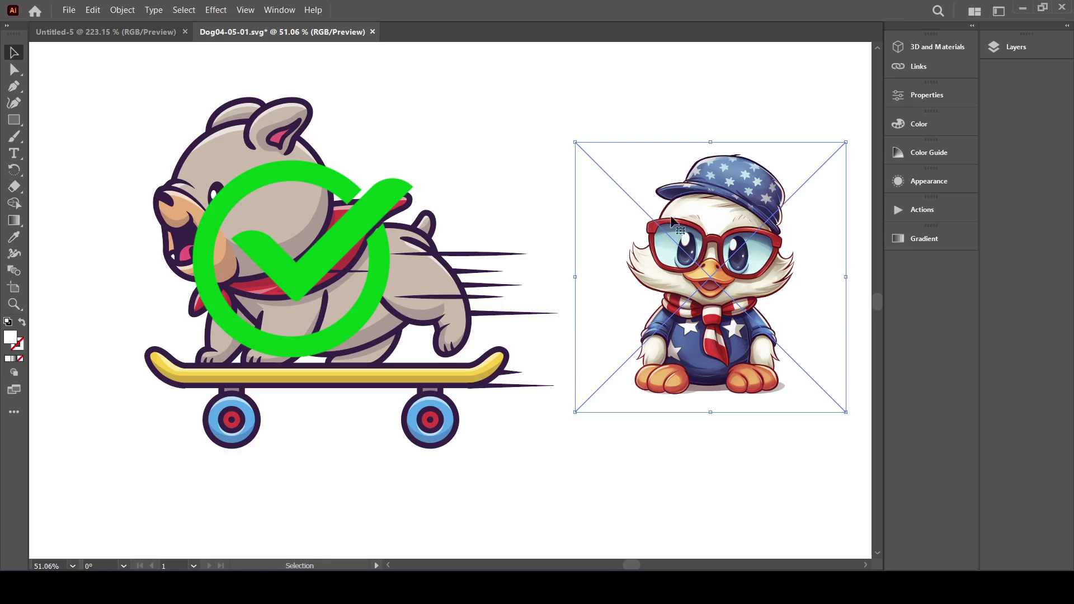
{"action": "mouse_move", "coordinate": [701, 182]}
{"action": "left_mouse_down"}
{"action": "mouse_move", "coordinate": [710, 313]}
{"action": "mouse_move", "coordinate": [707, 184]}
{"action": "left_mouse_up"}
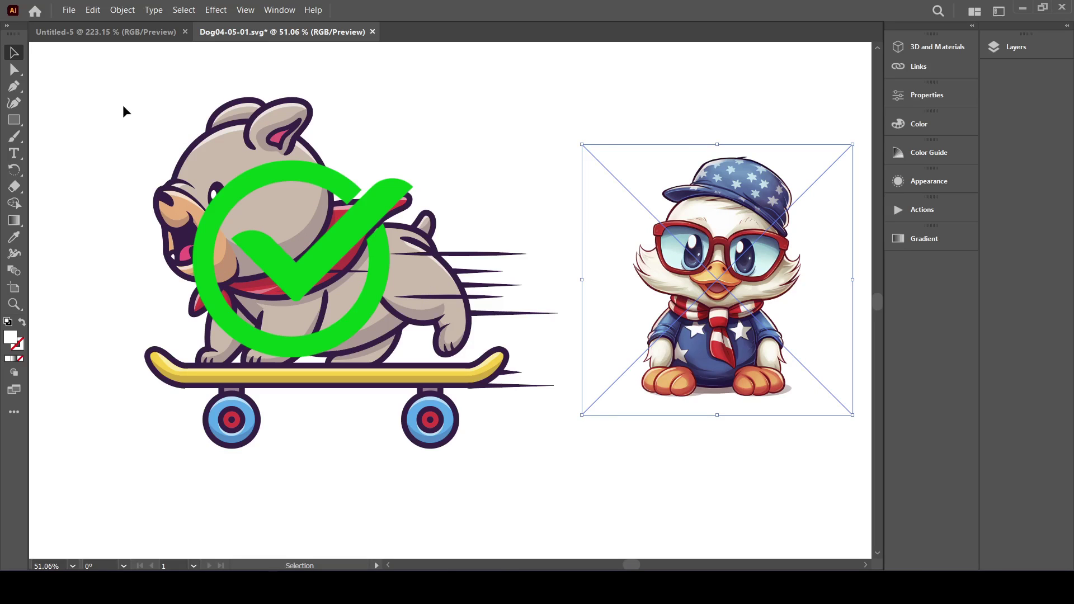
{"action": "mouse_move", "coordinate": [726, 266]}
{"action": "left_mouse_down"}
{"action": "mouse_move", "coordinate": [732, 278]}
{"action": "mouse_move", "coordinate": [722, 248]}
{"action": "left_mouse_up"}
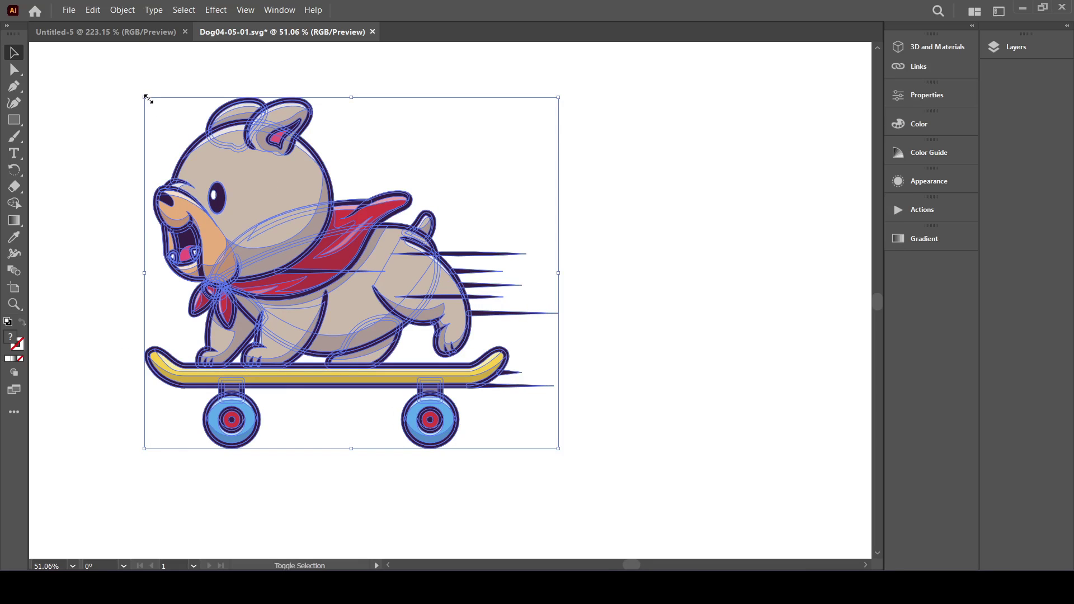
Shrink the skateboarding dog proportionally and cut it from Dog04-05-01.
{"action": "left_click_drag", "start_coordinate": [147, 98], "coordinate": [316, 242]}
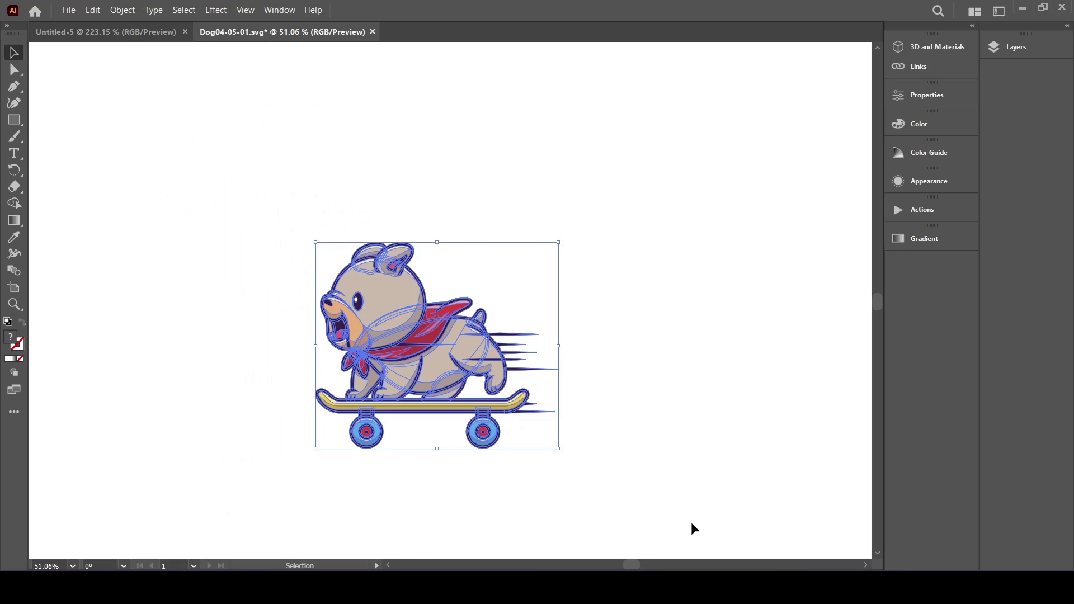
{"action": "right_click", "coordinate": [396, 269]}
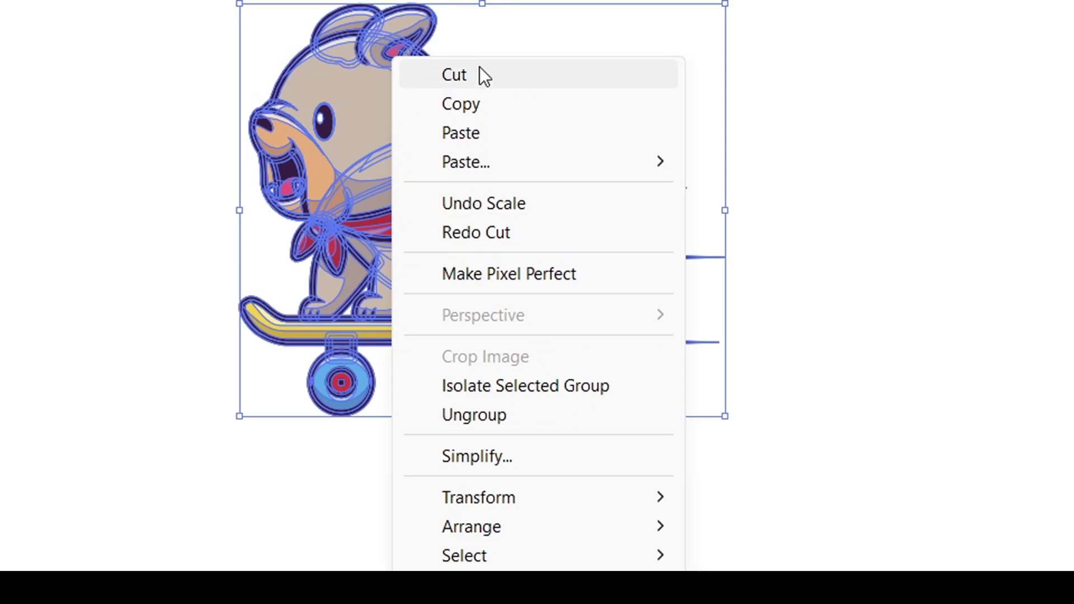
{"action": "left_click", "coordinate": [436, 278]}
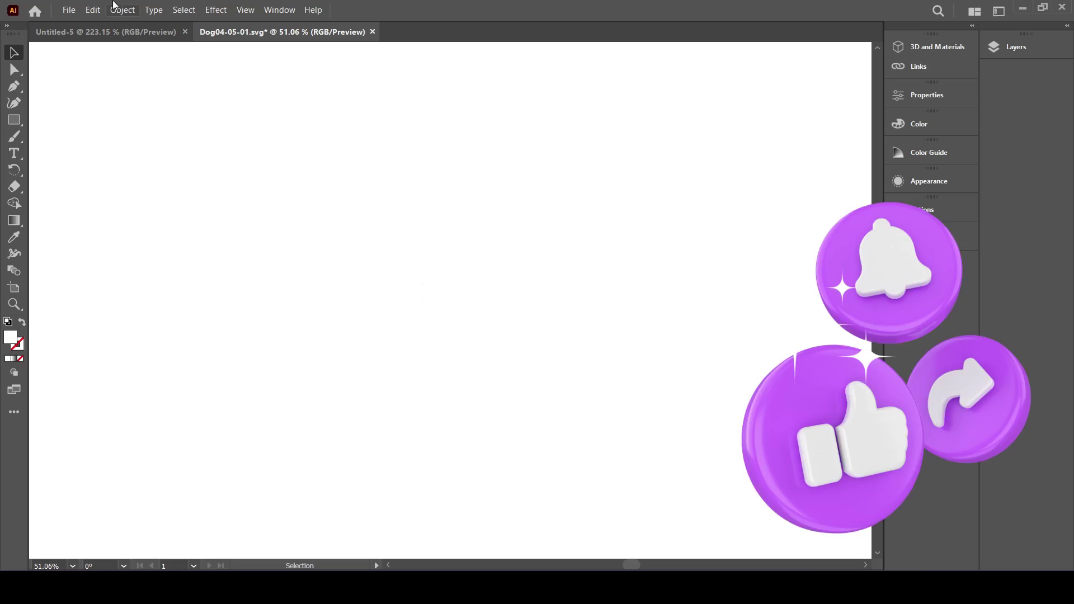
Paste the dog into Untitled-5 and scale it down into the artboard's lower right.
{"action": "left_click", "coordinate": [106, 32]}
{"action": "right_click", "coordinate": [363, 202]}
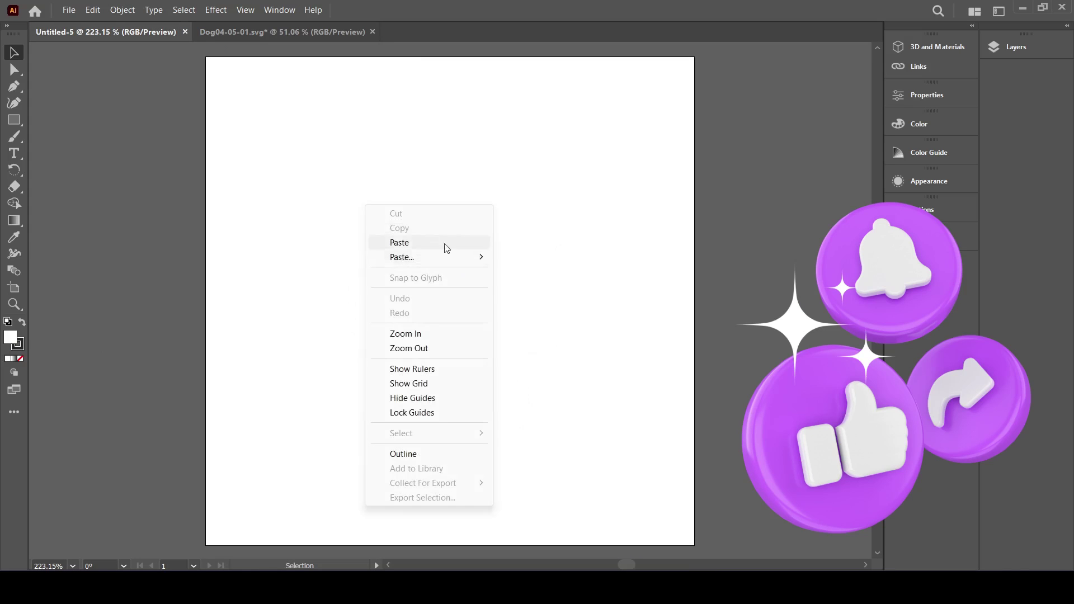
{"action": "left_click", "coordinate": [415, 245]}
{"action": "scroll", "coordinate": [501, 293], "scroll_direction": "down", "scroll_amount": 4}
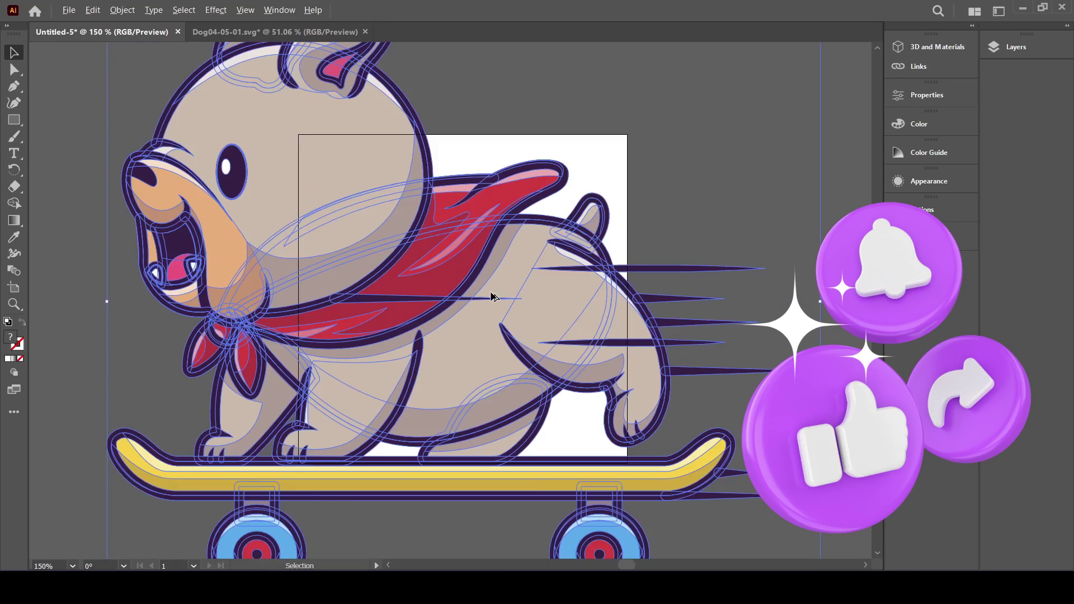
{"action": "left_click_drag", "start_coordinate": [319, 160], "coordinate": [494, 322]}
{"action": "scroll", "coordinate": [506, 290], "scroll_direction": "up", "scroll_amount": 4}
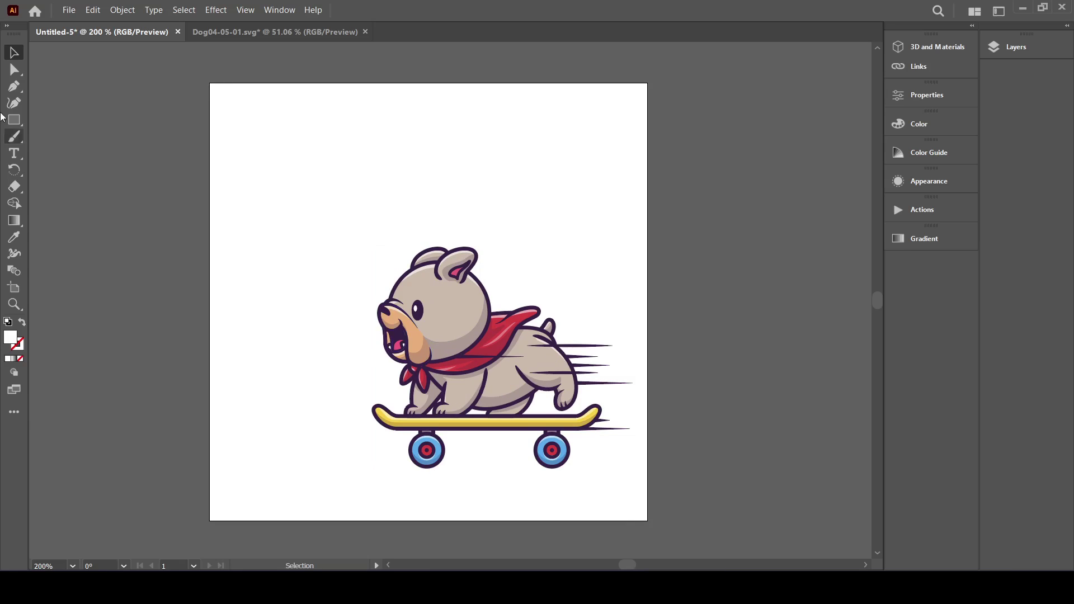
Draw a star at the artboard's upper left and tilt it about 20° counter-clockwise.
{"action": "left_click", "coordinate": [22, 124]}
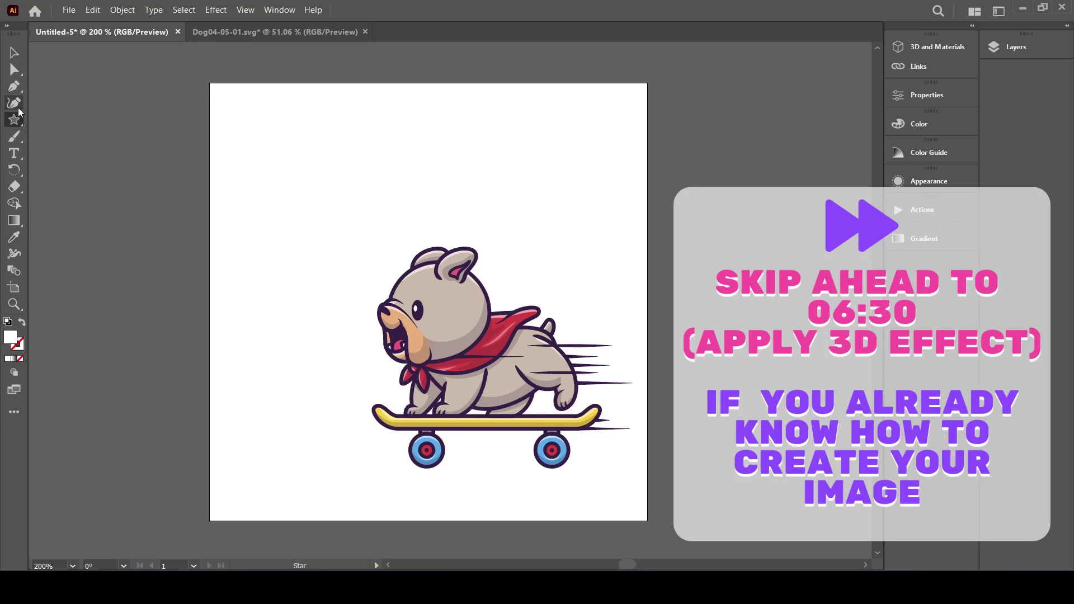
{"action": "left_click", "coordinate": [15, 126]}
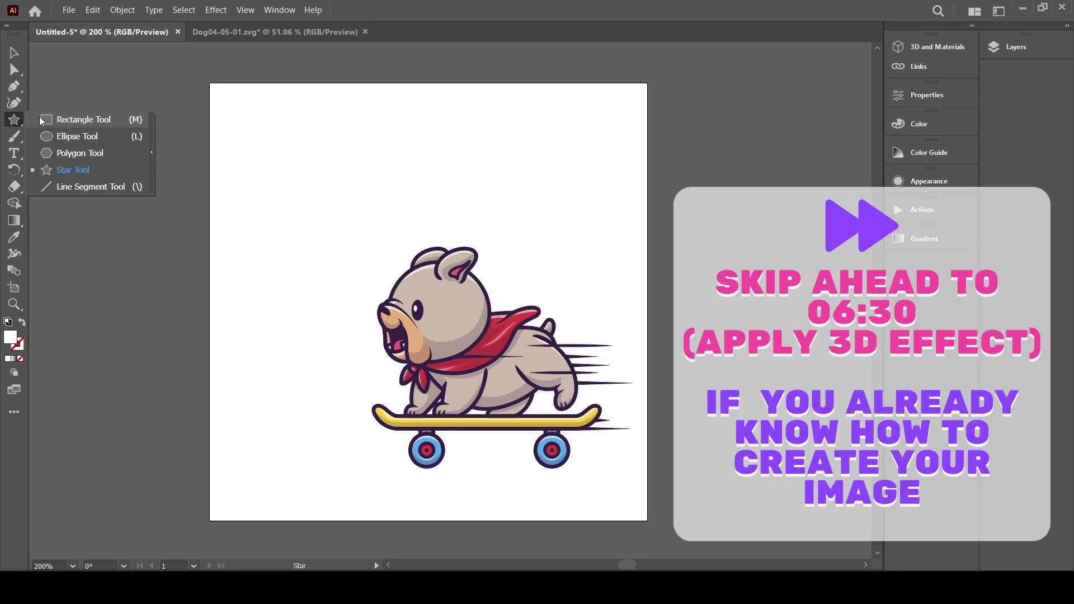
{"action": "left_click", "coordinate": [15, 120]}
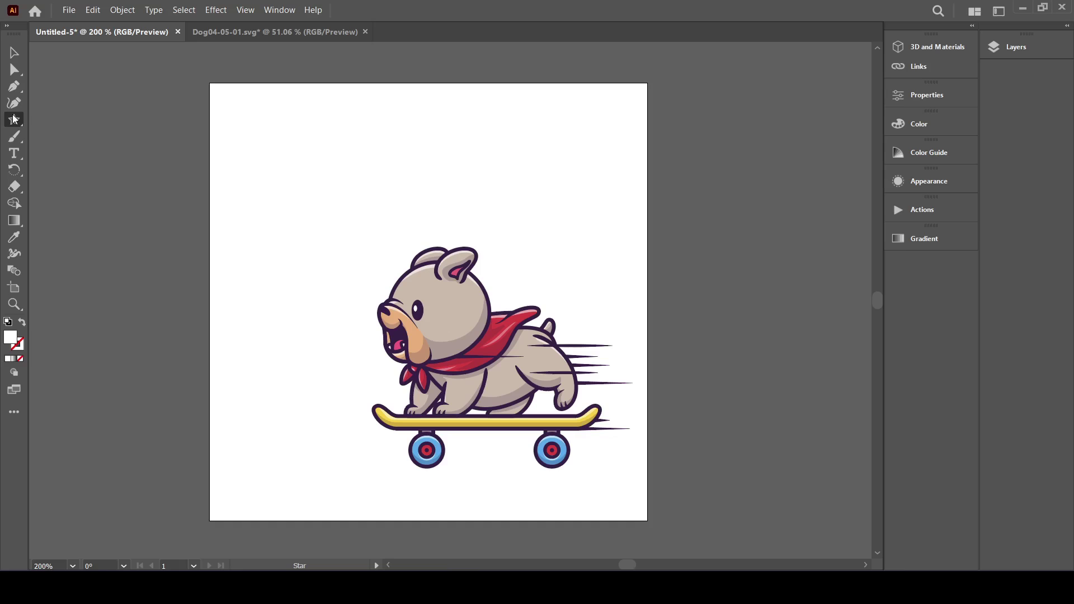
{"action": "left_click", "coordinate": [14, 119]}
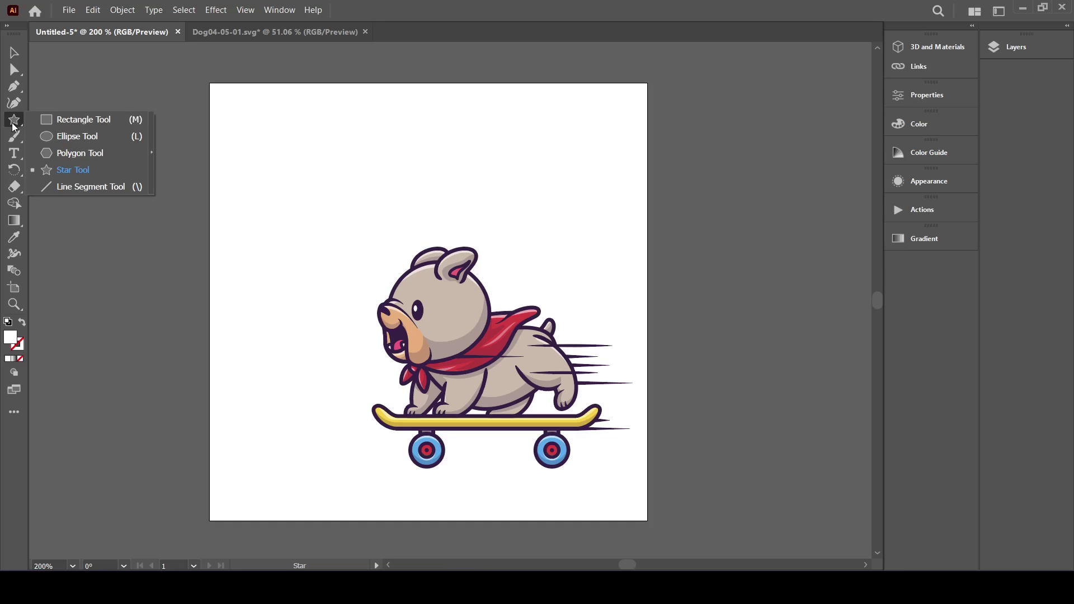
{"action": "left_click", "coordinate": [67, 170]}
{"action": "left_click_drag", "start_coordinate": [267, 148], "coordinate": [356, 273]}
{"action": "key", "text": "v"}
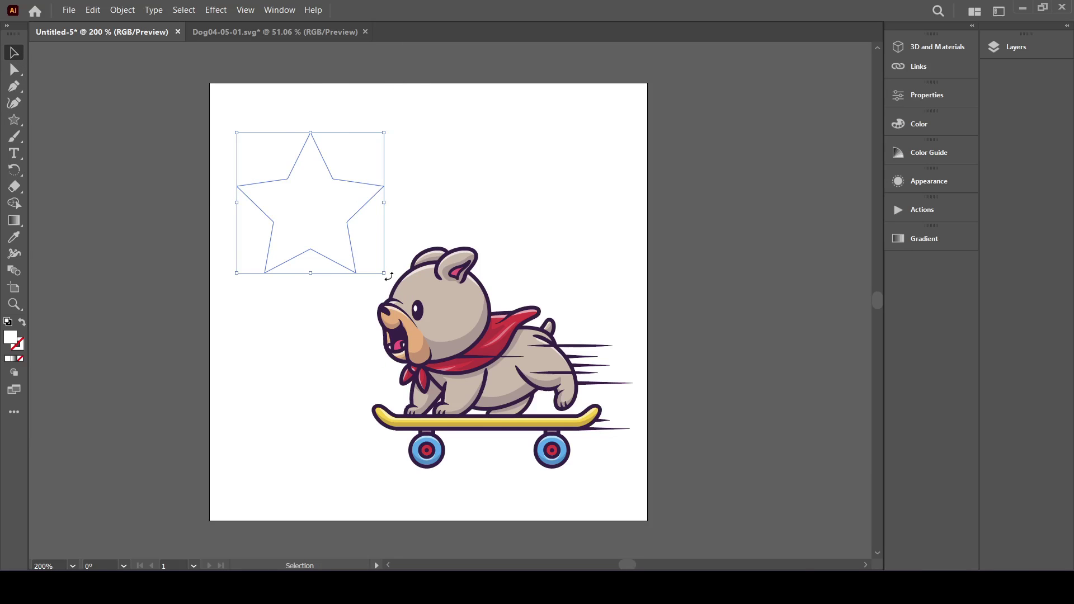
{"action": "left_click_drag", "start_coordinate": [389, 276], "coordinate": [385, 217]}
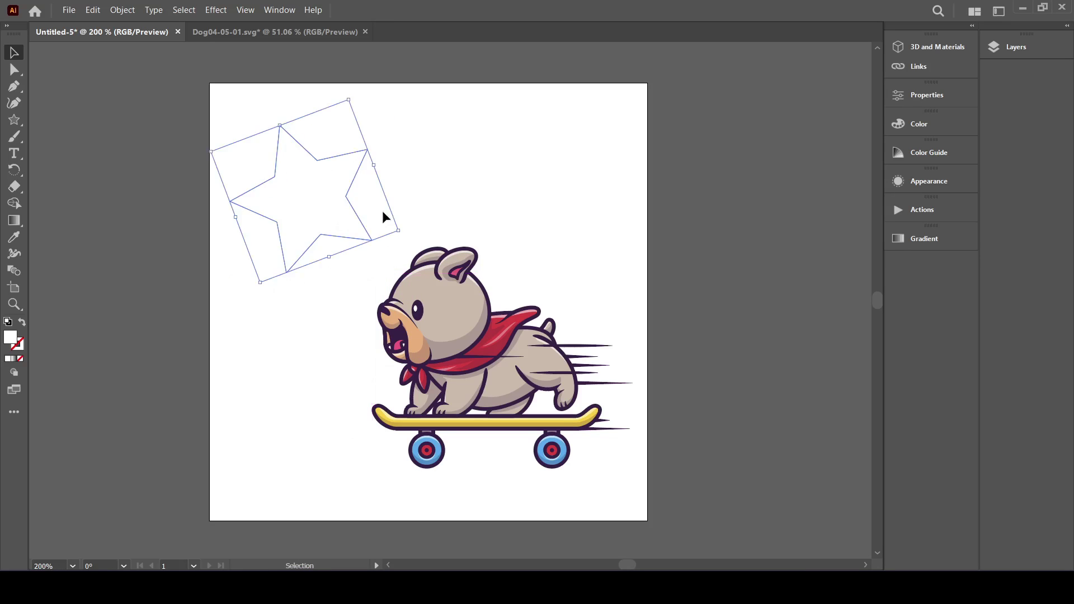
{"action": "left_click", "coordinate": [447, 227]}
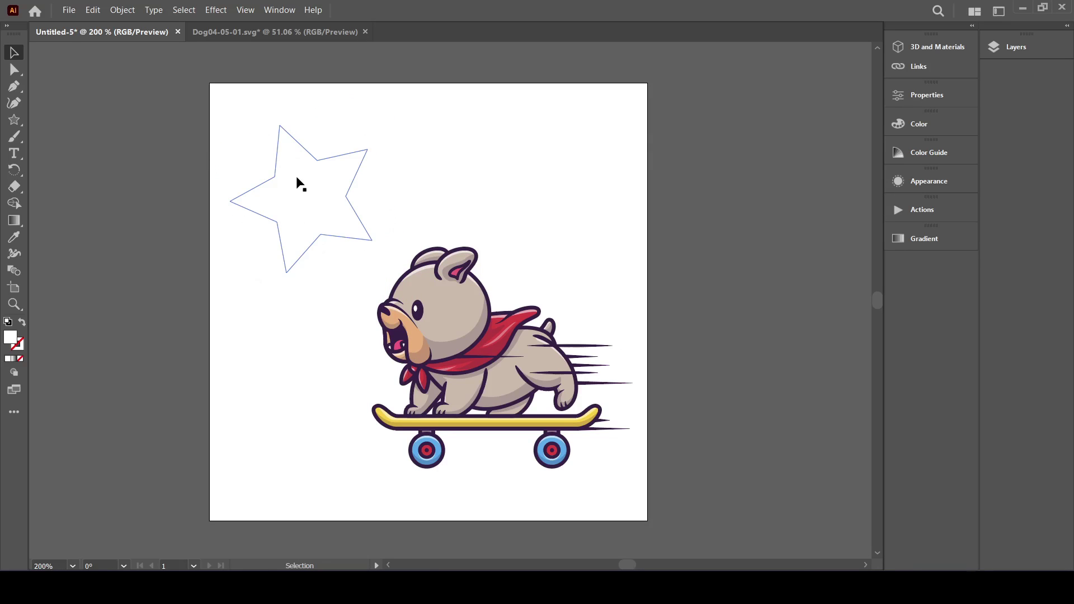
{"action": "left_click", "coordinate": [299, 184]}
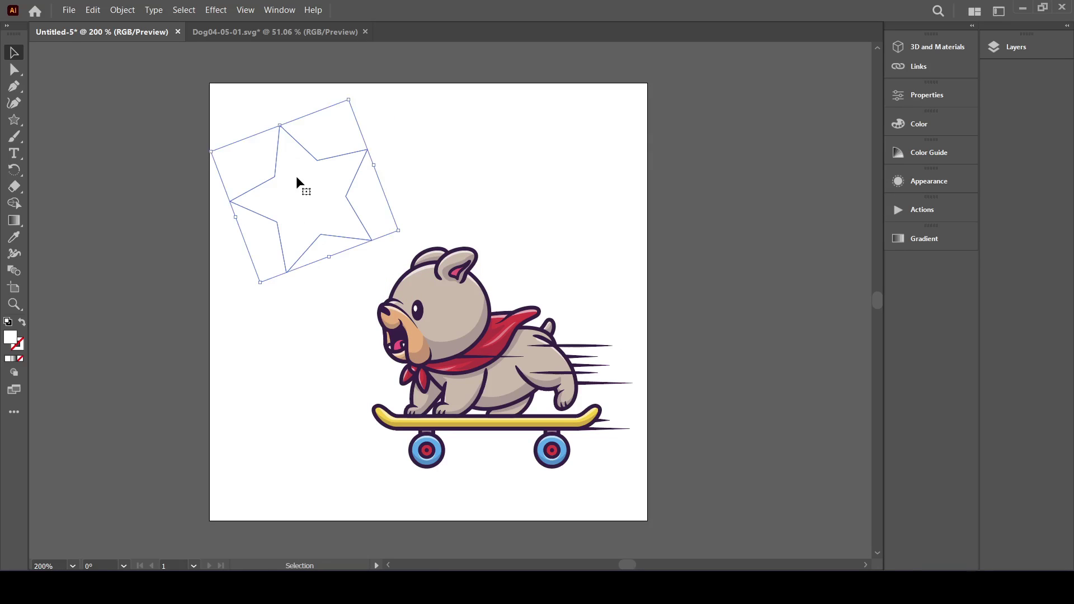
Fill the star pale pink F7C0FF, then show the YOUTUBE TUTORIAL folder in File Explorer.
{"action": "double_click", "coordinate": [11, 338]}
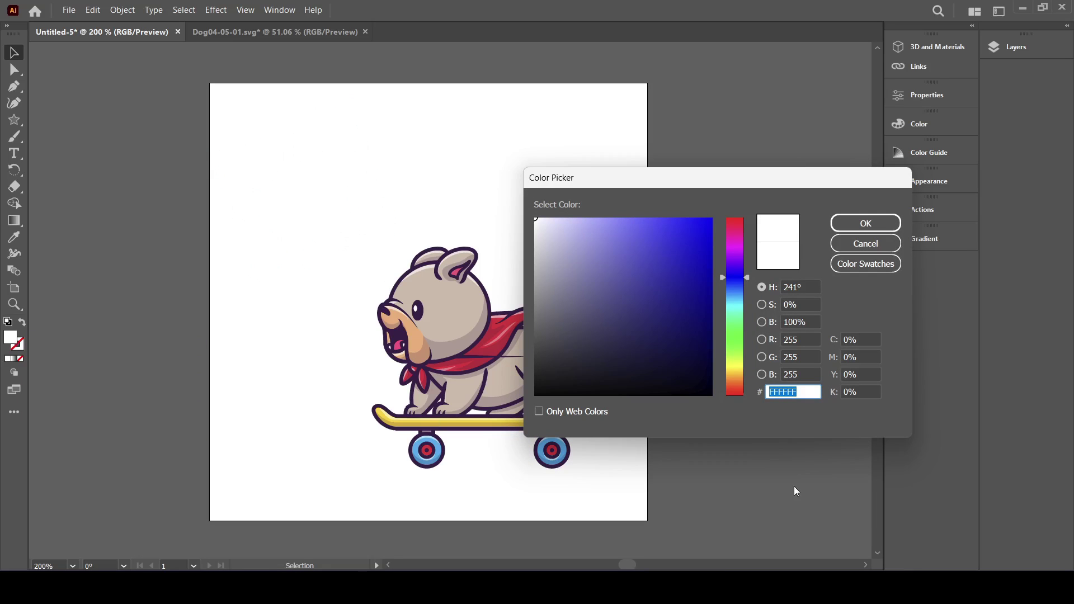
{"action": "left_click_drag", "start_coordinate": [721, 274], "coordinate": [726, 248]}
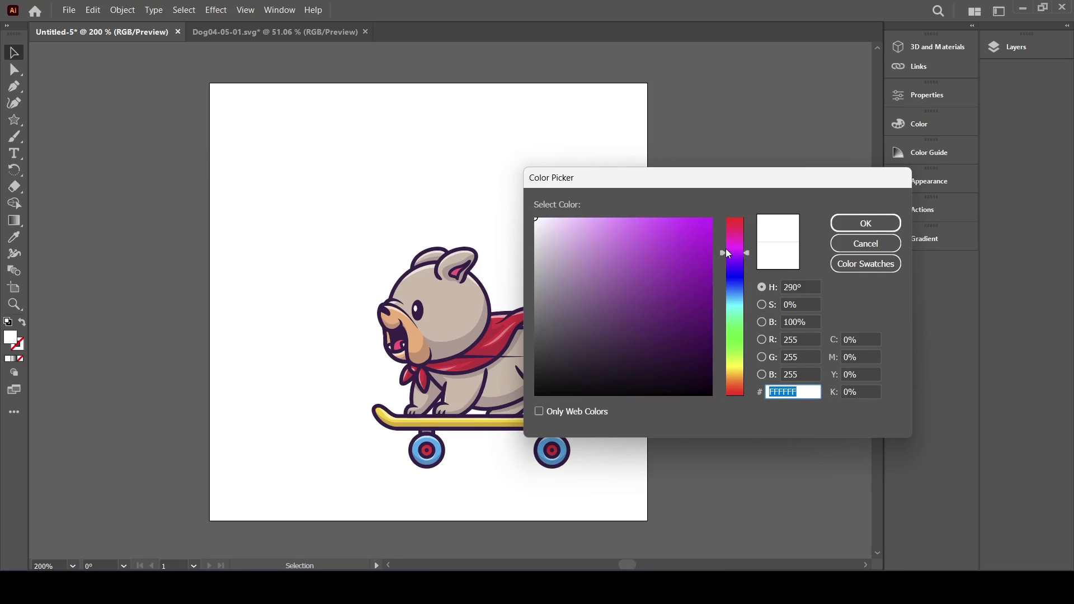
{"action": "left_click", "coordinate": [602, 261]}
{"action": "mouse_move", "coordinate": [603, 261]}
{"action": "left_mouse_down"}
{"action": "mouse_move", "coordinate": [616, 233]}
{"action": "mouse_move", "coordinate": [606, 216]}
{"action": "mouse_move", "coordinate": [580, 218]}
{"action": "left_mouse_up"}
{"action": "left_click", "coordinate": [865, 223]}
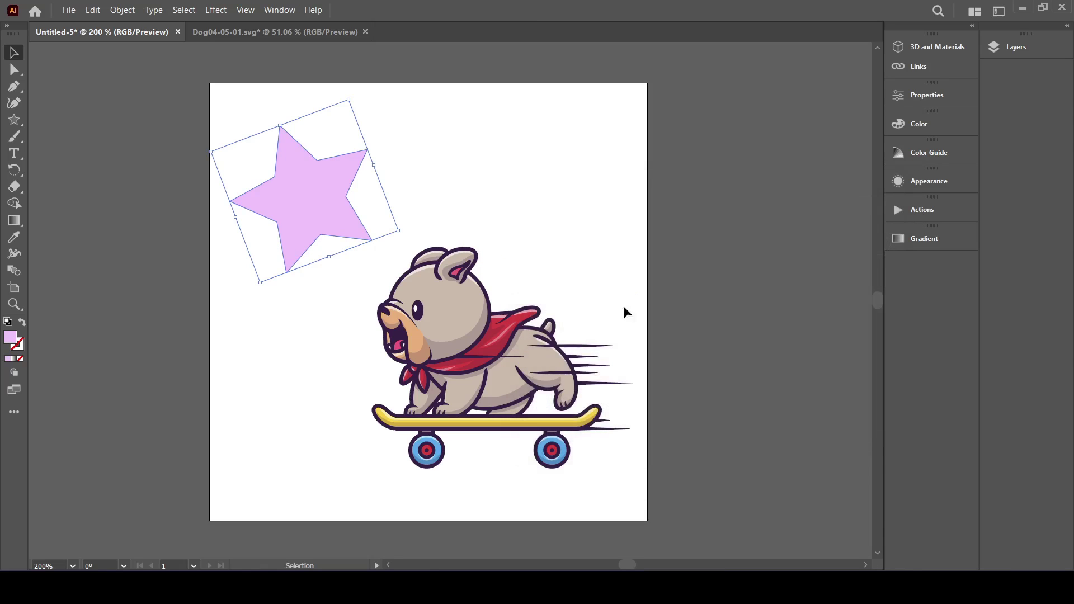
{"action": "left_click", "coordinate": [587, 259]}
{"action": "left_click", "coordinate": [1044, 7]}
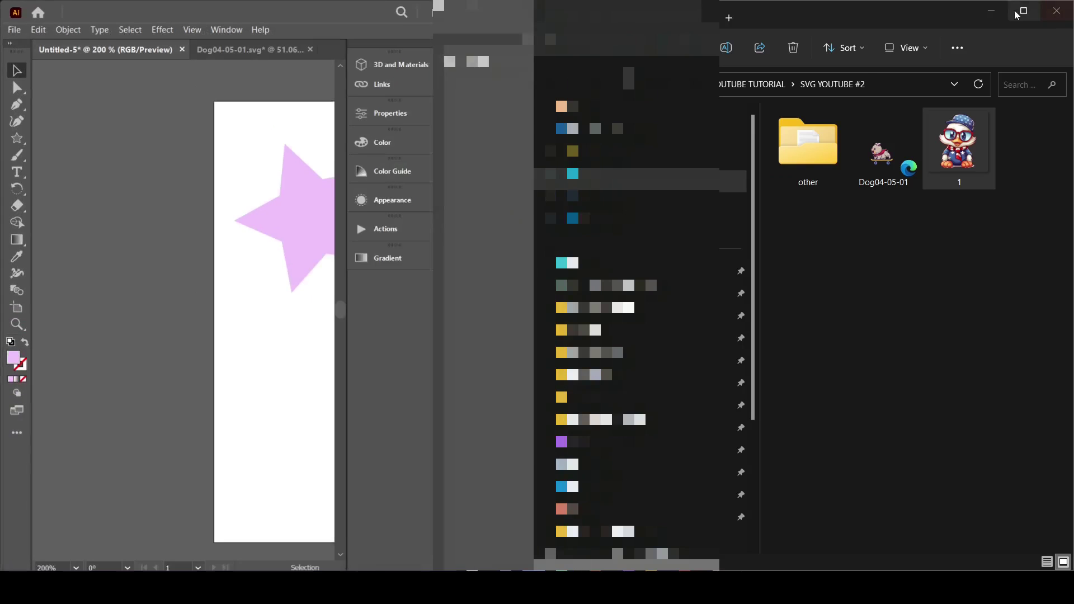
{"action": "left_click", "coordinate": [768, 86]}
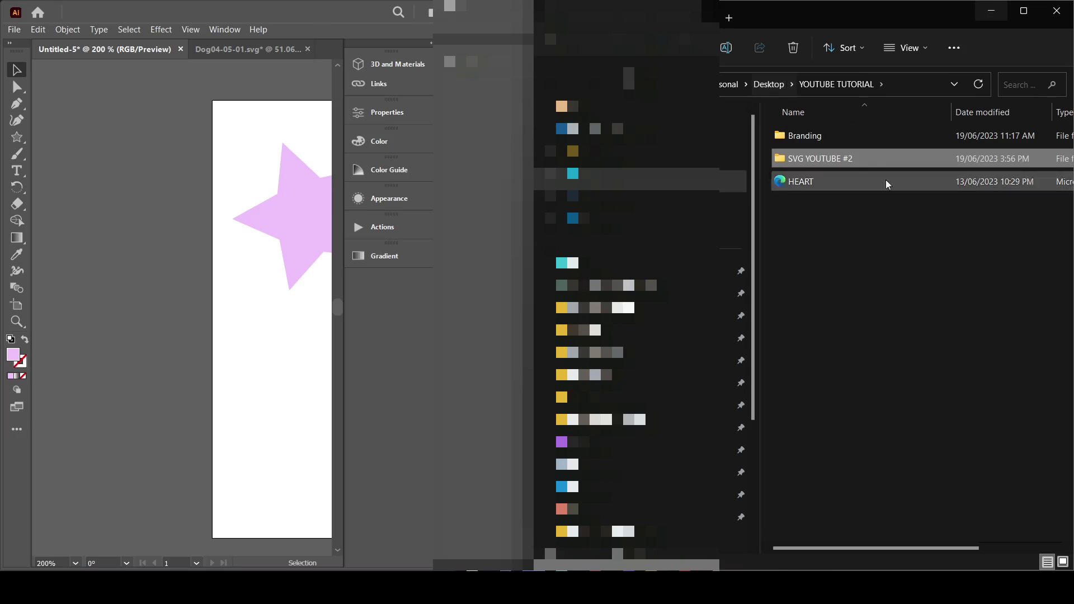
Open HEART.svg from File Explorer in a maximised Illustrator window.
{"action": "left_click_drag", "start_coordinate": [885, 179], "coordinate": [185, 279]}
{"action": "key", "text": "super+Up"}
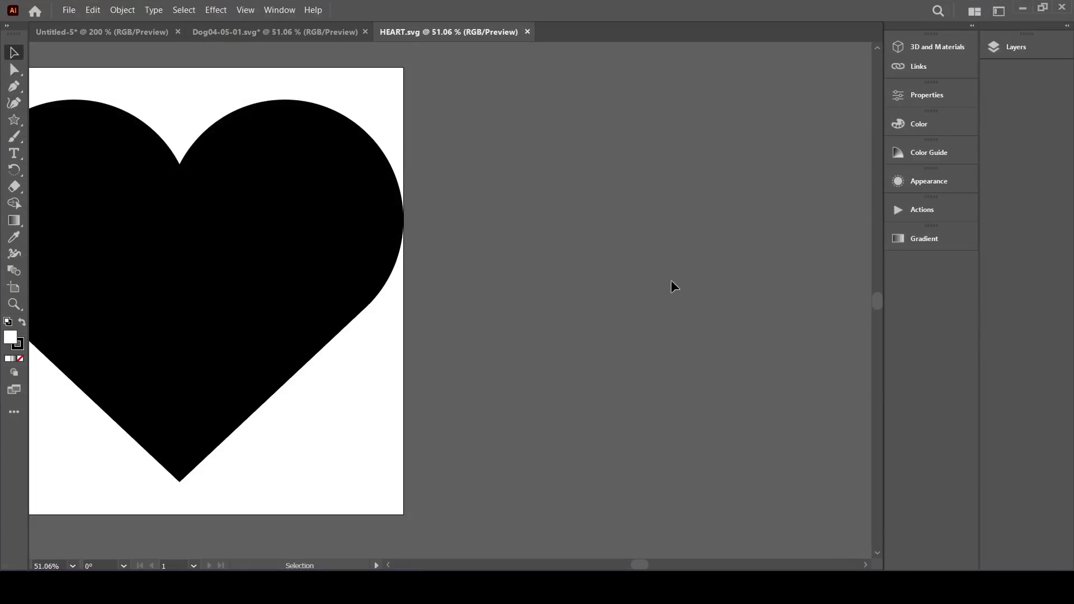
{"action": "left_click_drag", "start_coordinate": [644, 567], "coordinate": [631, 564]}
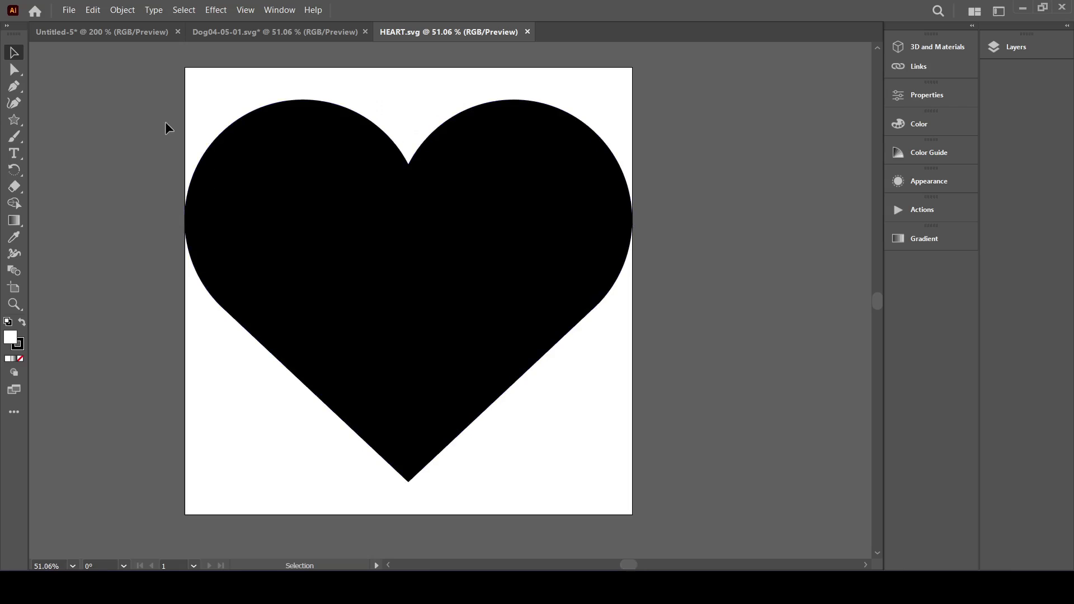
{"action": "left_click_drag", "start_coordinate": [166, 122], "coordinate": [650, 465]}
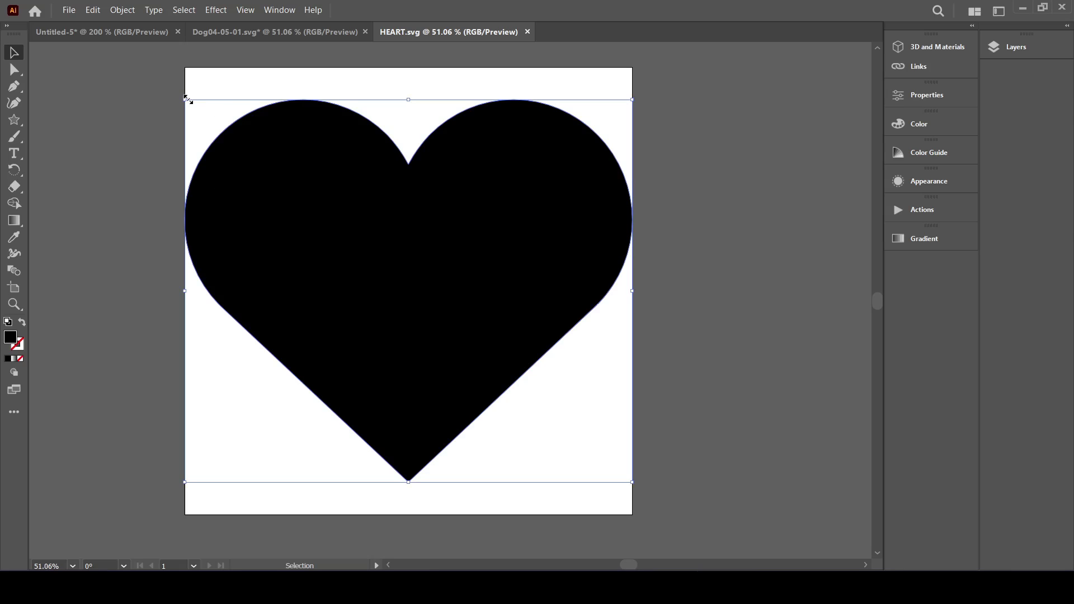
Shrink the black heart to a small icon and cut it to the clipboard.
{"action": "left_click_drag", "start_coordinate": [187, 99], "coordinate": [508, 376]}
{"action": "left_click_drag", "start_coordinate": [538, 427], "coordinate": [380, 255]}
{"action": "left_click_drag", "start_coordinate": [367, 218], "coordinate": [478, 312]}
{"action": "right_click", "coordinate": [479, 312]}
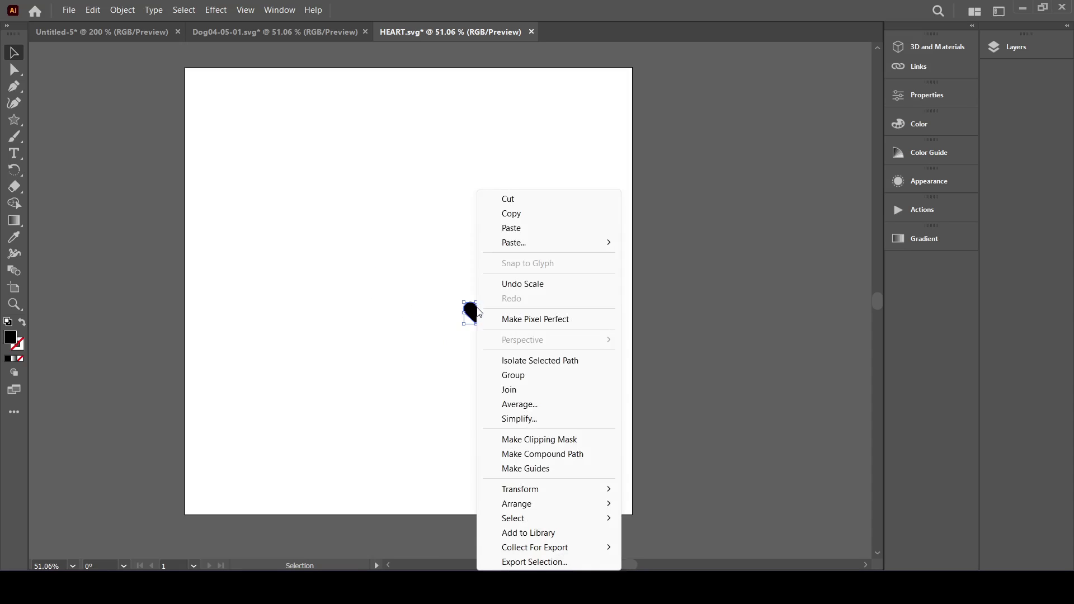
{"action": "left_click", "coordinate": [538, 200]}
Paste the heart into Untitled-5 at the upper right, tilted about 35° clockwise.
{"action": "left_click", "coordinate": [152, 31]}
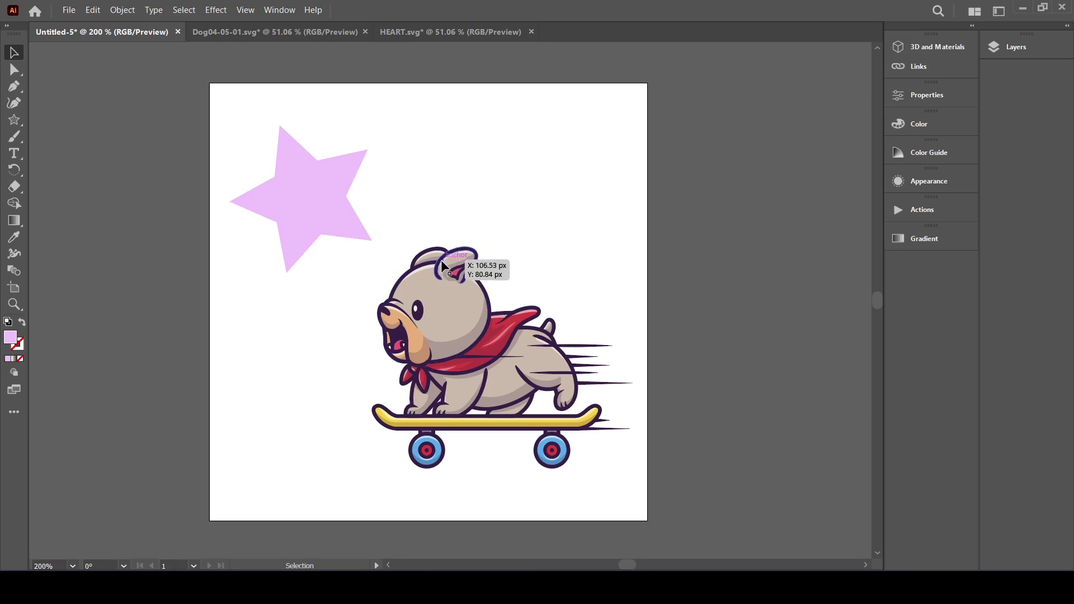
{"action": "key", "text": "ctrl+v"}
{"action": "left_click_drag", "start_coordinate": [476, 294], "coordinate": [564, 163]}
{"action": "left_click_drag", "start_coordinate": [590, 126], "coordinate": [638, 172]}
{"action": "left_click", "coordinate": [638, 172]}
Paste a second heart at the lower left, tilt it counter-clockwise, and lower the upper heart.
{"action": "key", "text": "ctrl+v"}
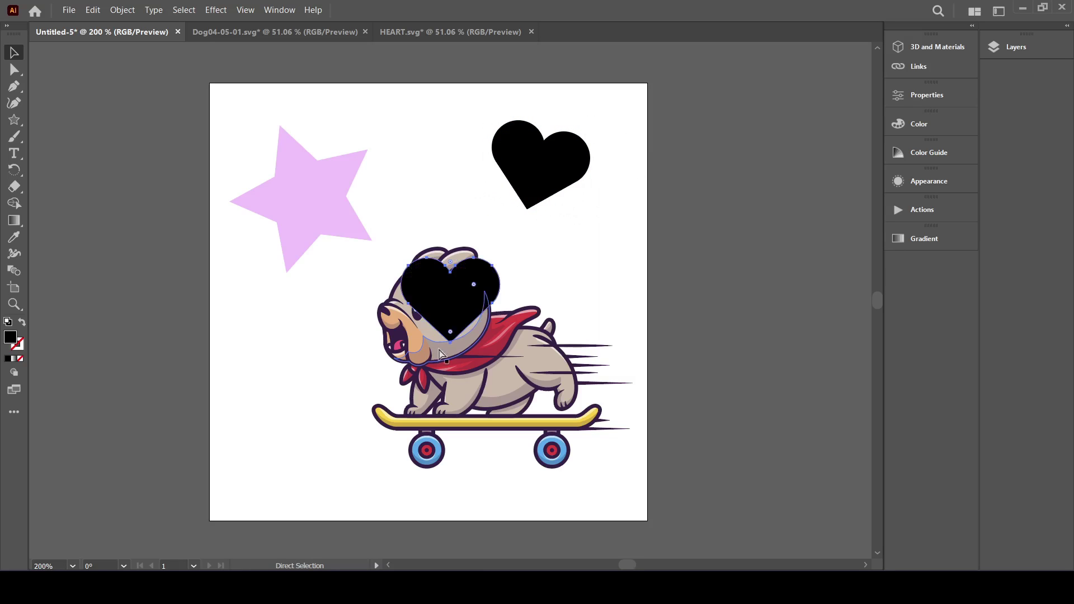
{"action": "left_click_drag", "start_coordinate": [455, 314], "coordinate": [310, 392]}
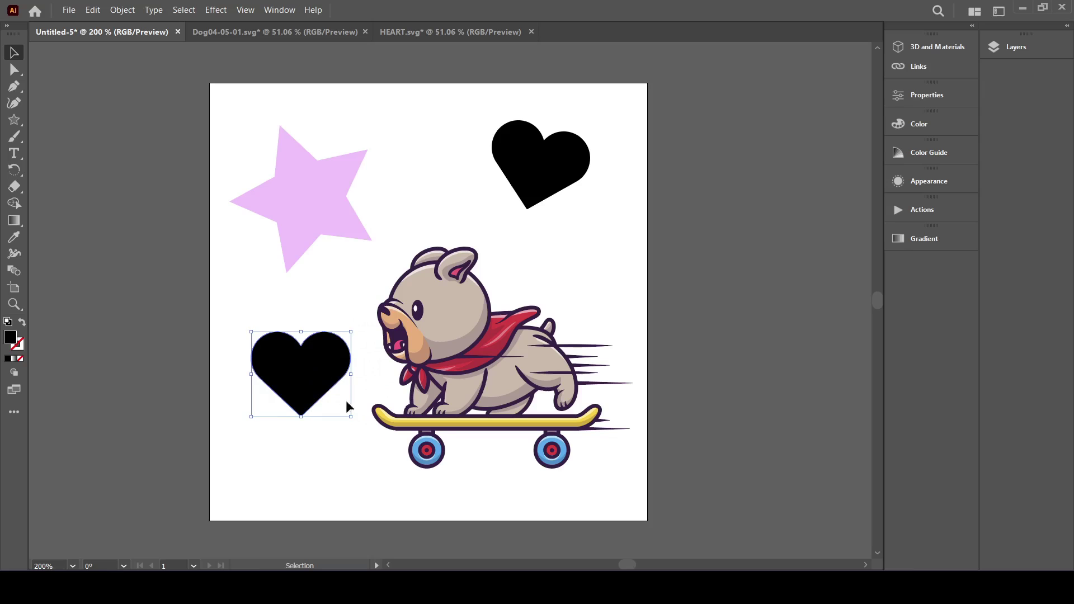
{"action": "left_click_drag", "start_coordinate": [352, 423], "coordinate": [373, 396]}
{"action": "left_click", "coordinate": [578, 283]}
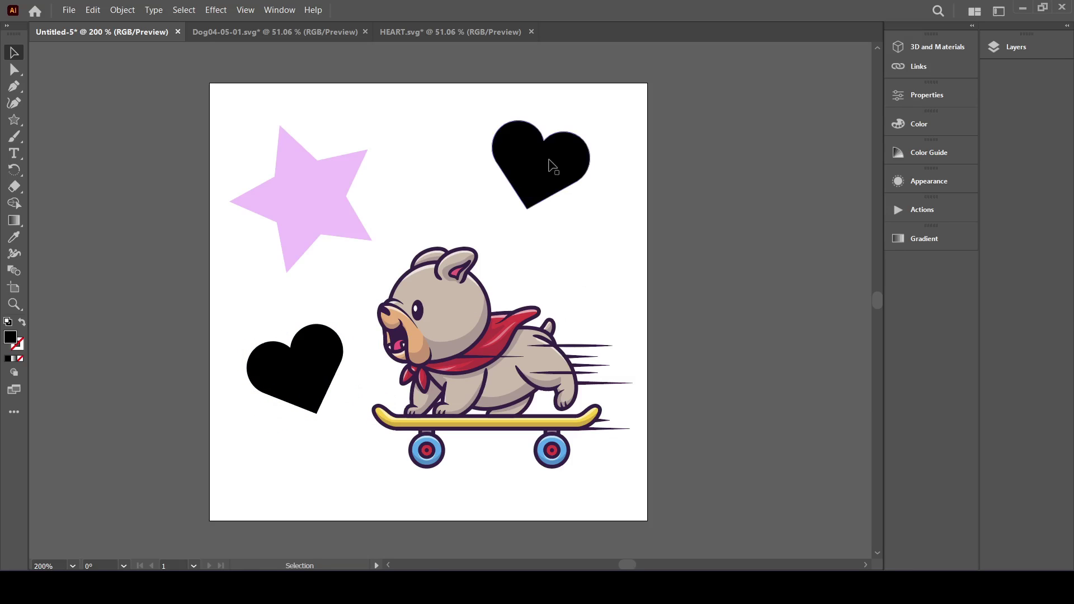
{"action": "left_click_drag", "start_coordinate": [549, 168], "coordinate": [555, 245]}
{"action": "left_click", "coordinate": [555, 196]}
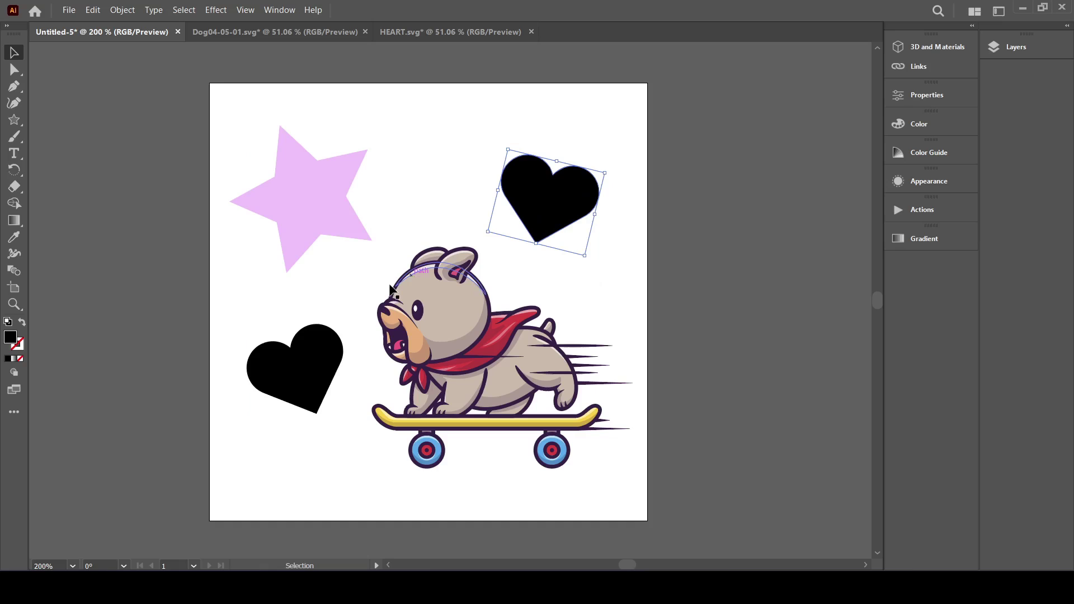
Fill both hearts with pink-purple E085E0.
{"action": "left_click", "coordinate": [302, 380], "text": "shift"}
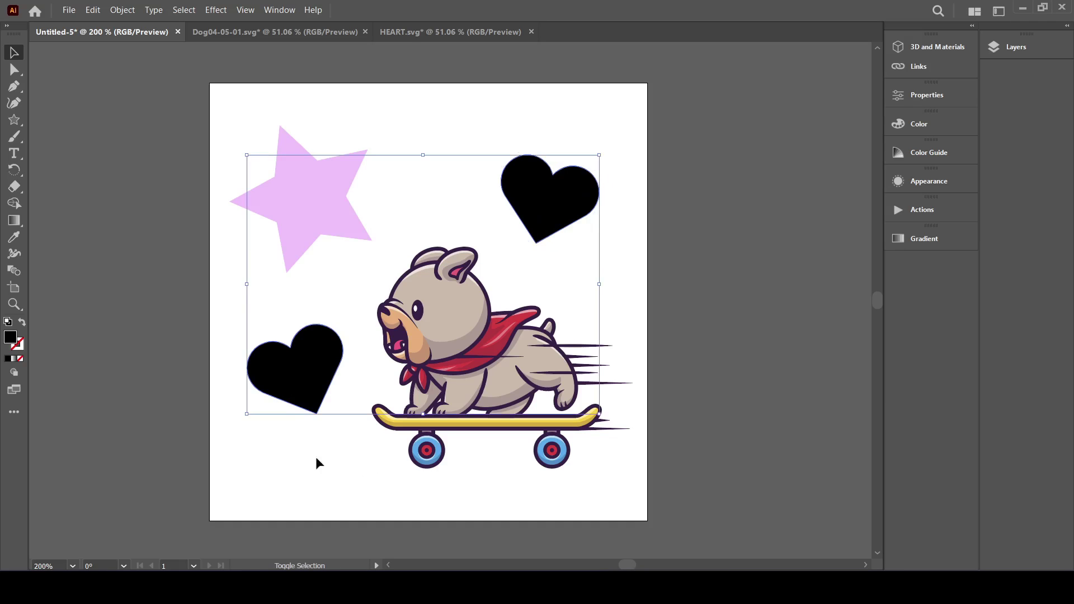
{"action": "double_click", "coordinate": [10, 337]}
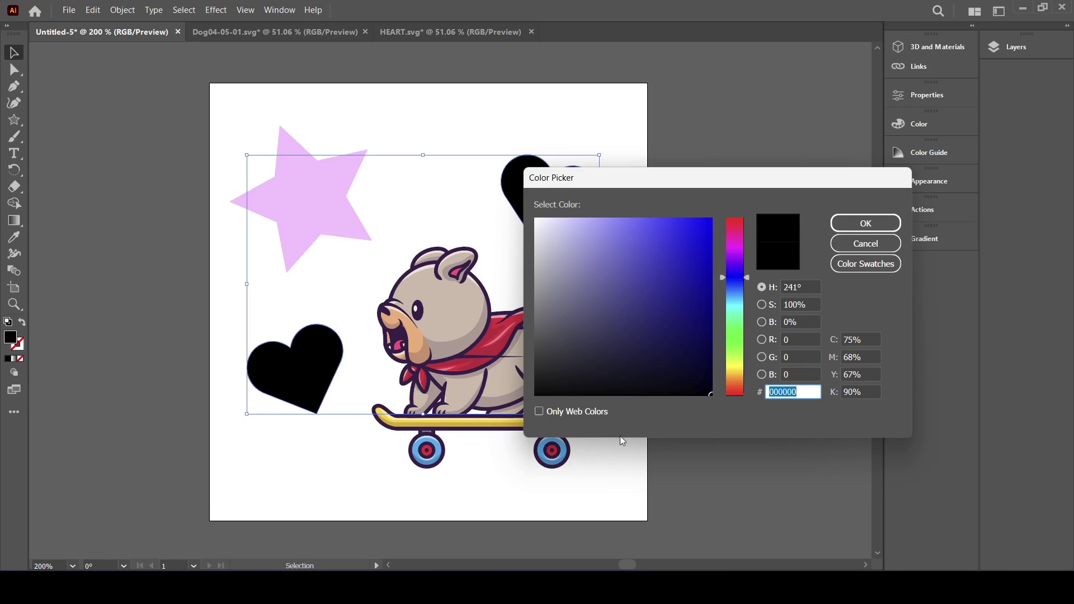
{"action": "left_click_drag", "start_coordinate": [744, 272], "coordinate": [745, 246]}
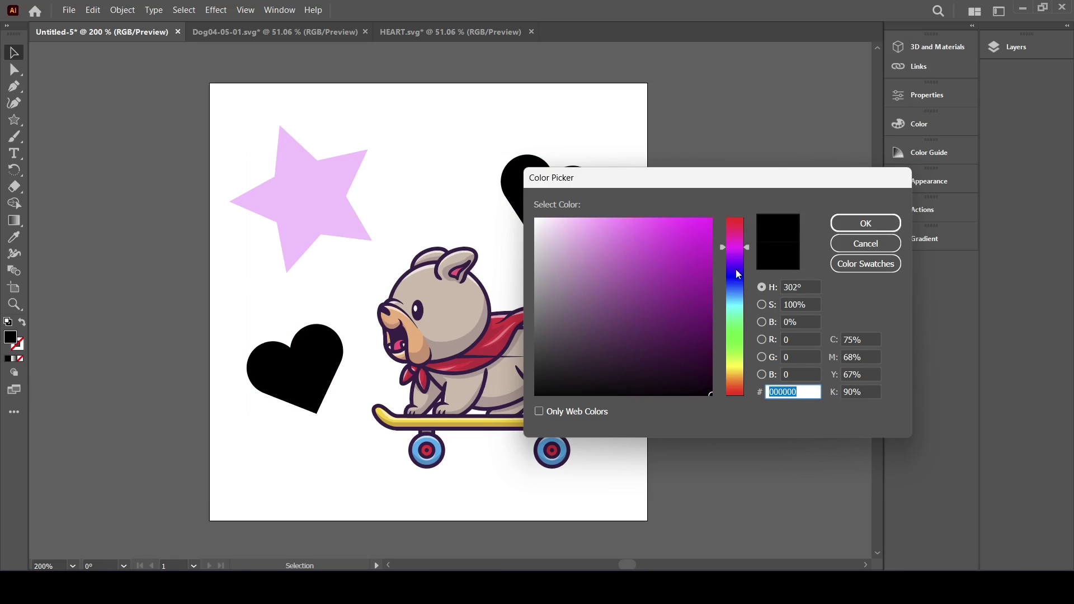
{"action": "mouse_move", "coordinate": [612, 246]}
{"action": "left_mouse_down"}
{"action": "mouse_move", "coordinate": [654, 226]}
{"action": "mouse_move", "coordinate": [607, 239]}
{"action": "left_mouse_up"}
{"action": "left_click", "coordinate": [866, 223]}
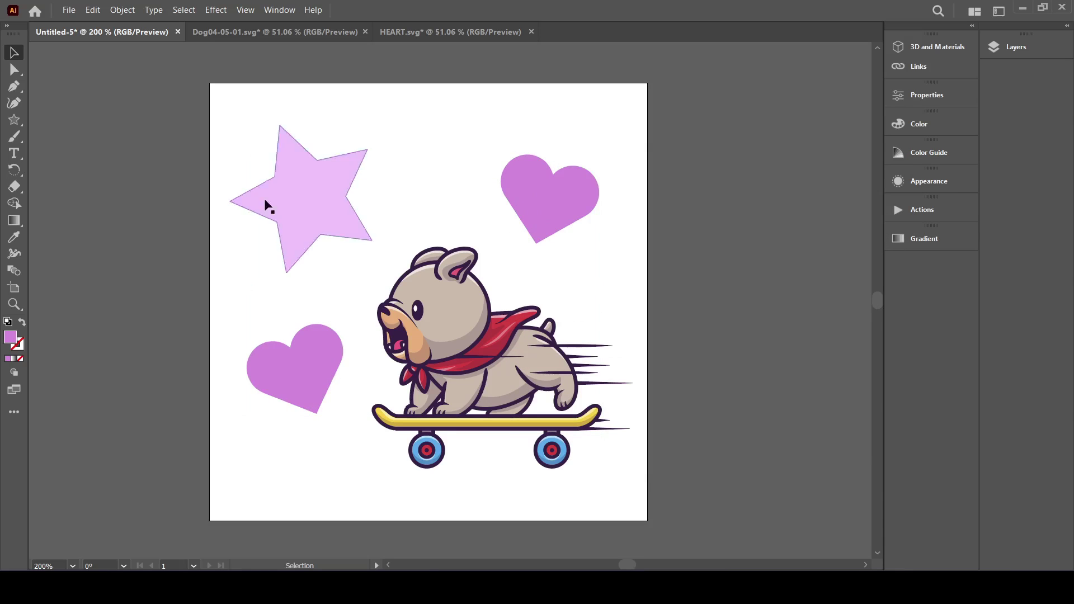
Shrink the star toward the upper left and reposition both hearts around the dog.
{"action": "left_click_drag", "start_coordinate": [263, 204], "coordinate": [308, 199]}
{"action": "left_click_drag", "start_coordinate": [262, 146], "coordinate": [302, 161]}
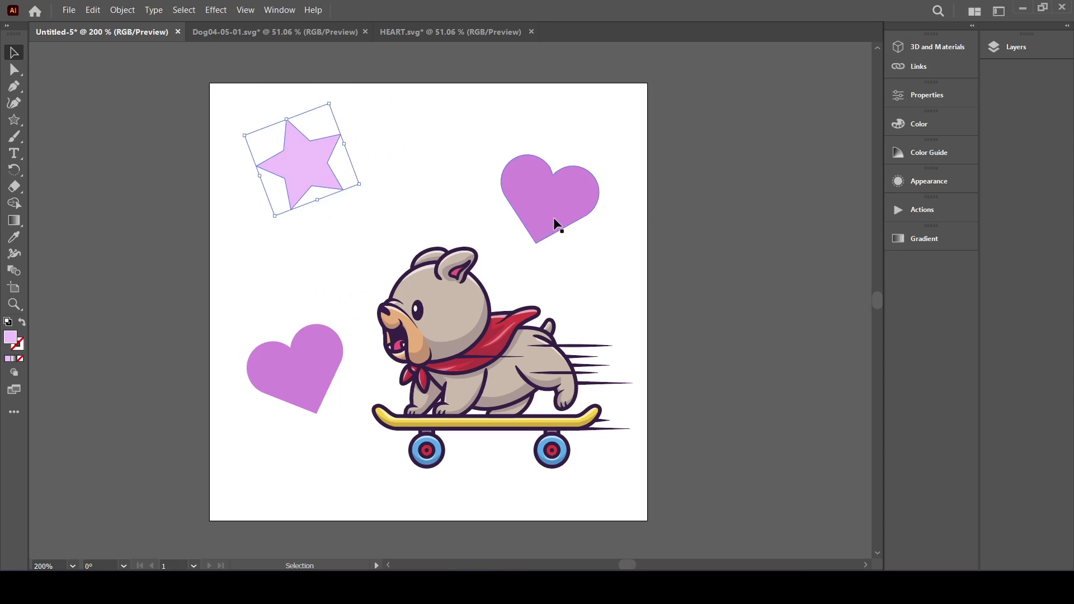
{"action": "left_click_drag", "start_coordinate": [556, 228], "coordinate": [560, 202]}
{"action": "left_click_drag", "start_coordinate": [276, 381], "coordinate": [276, 314]}
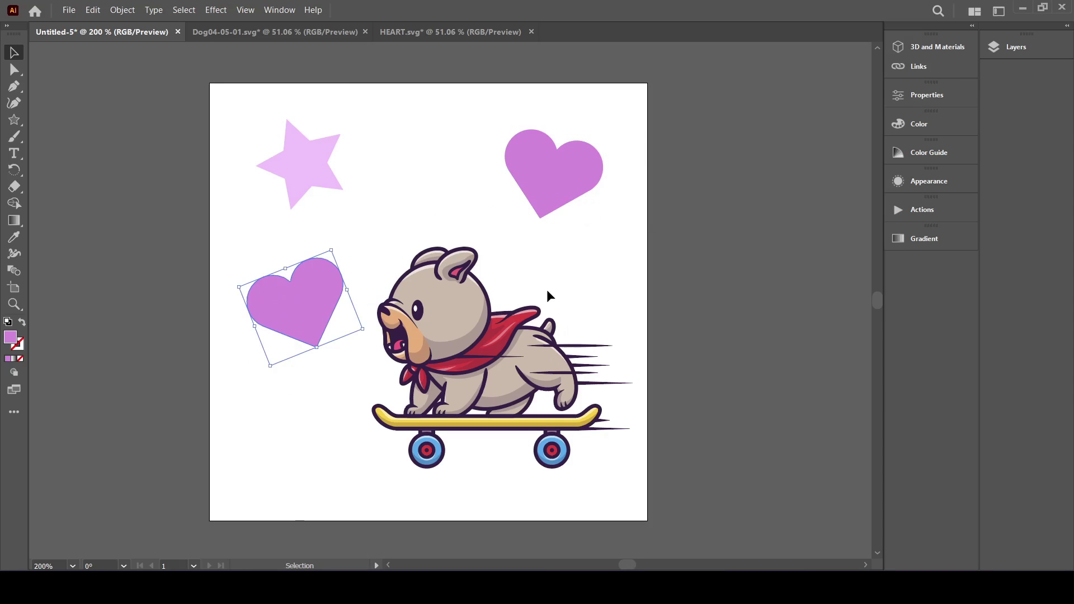
{"action": "left_click_drag", "start_coordinate": [563, 180], "coordinate": [561, 228]}
Zoom in and ungroup the dog artwork and its scarf into separate pieces.
{"action": "key", "text": "ctrl+plus"}
{"action": "left_click_drag", "start_coordinate": [683, 131], "coordinate": [359, 431]}
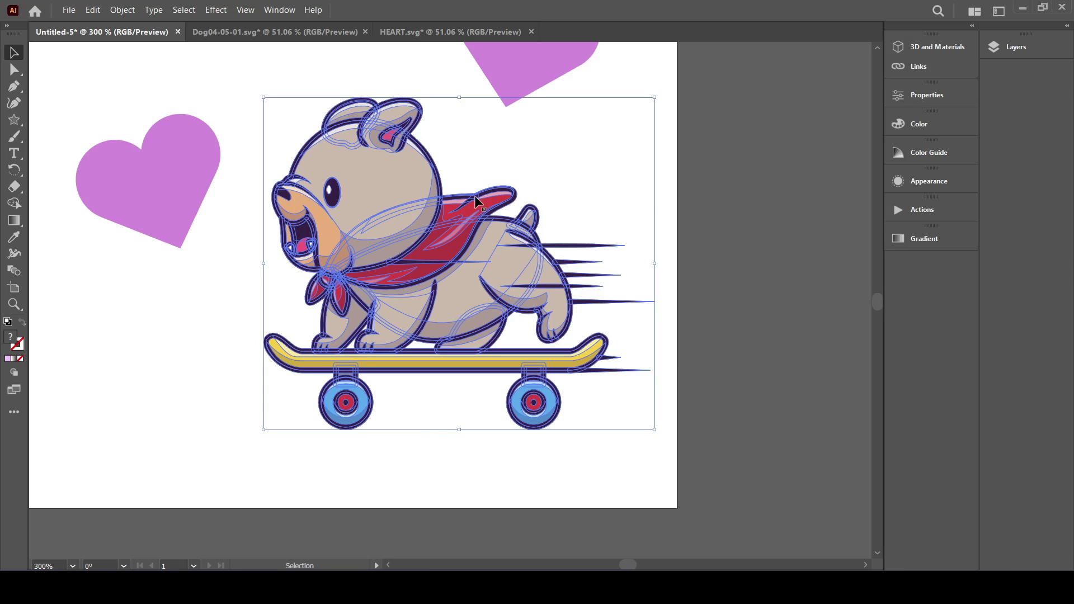
{"action": "right_click", "coordinate": [430, 240]}
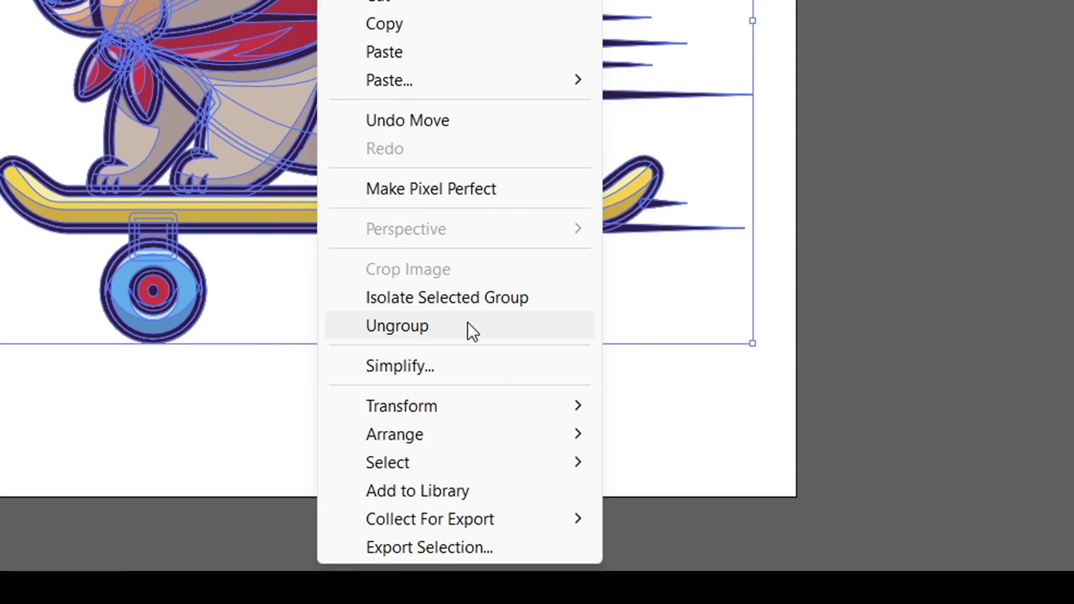
{"action": "left_click", "coordinate": [468, 327]}
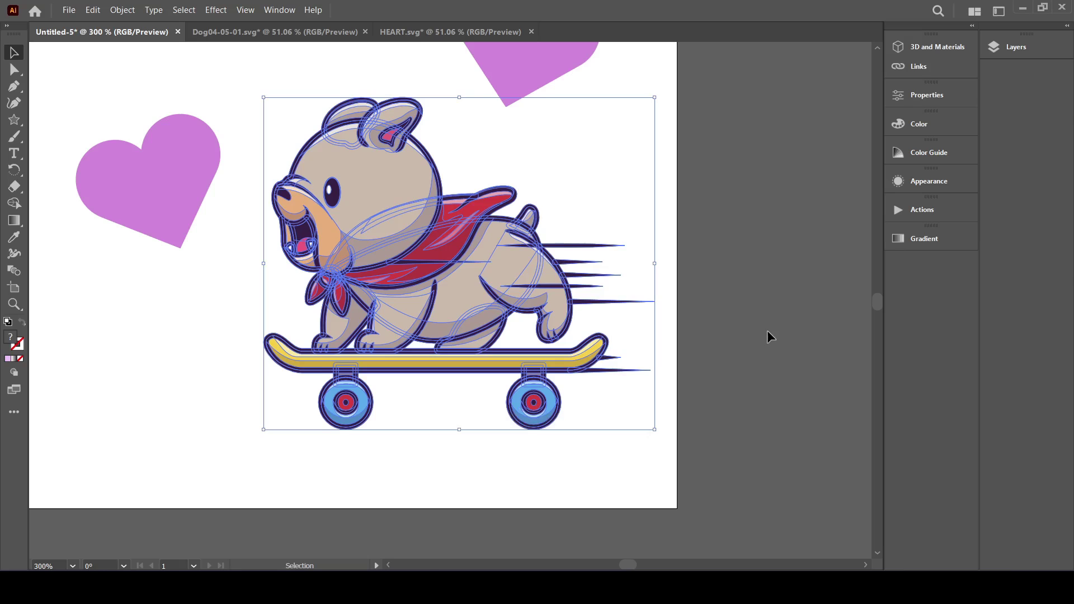
{"action": "left_click", "coordinate": [767, 330]}
{"action": "left_click", "coordinate": [442, 218]}
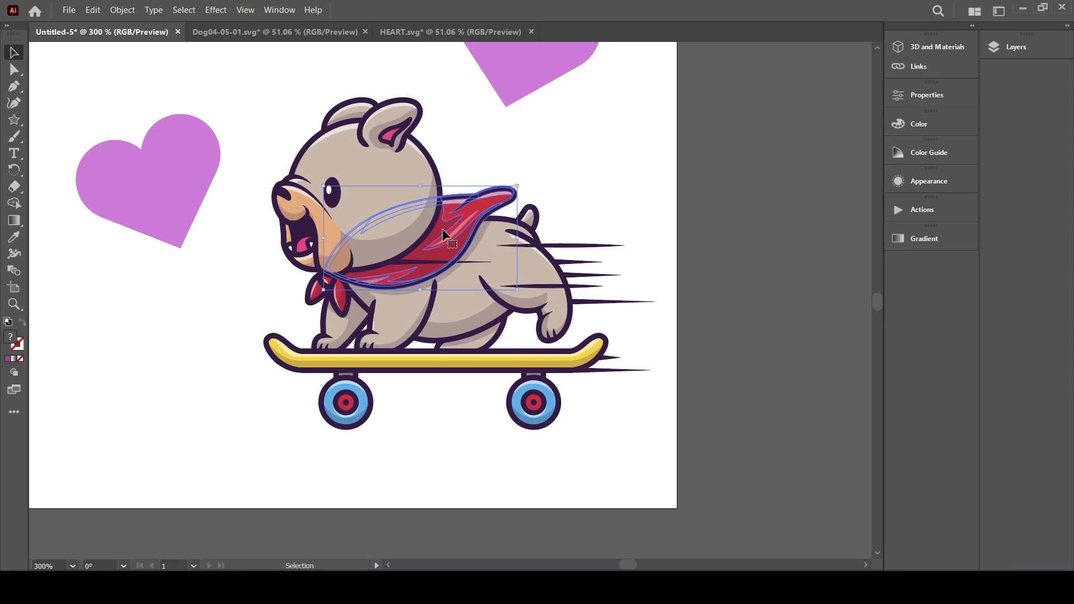
{"action": "right_click", "coordinate": [442, 229]}
{"action": "left_click", "coordinate": [506, 415]}
{"action": "left_click", "coordinate": [694, 324]}
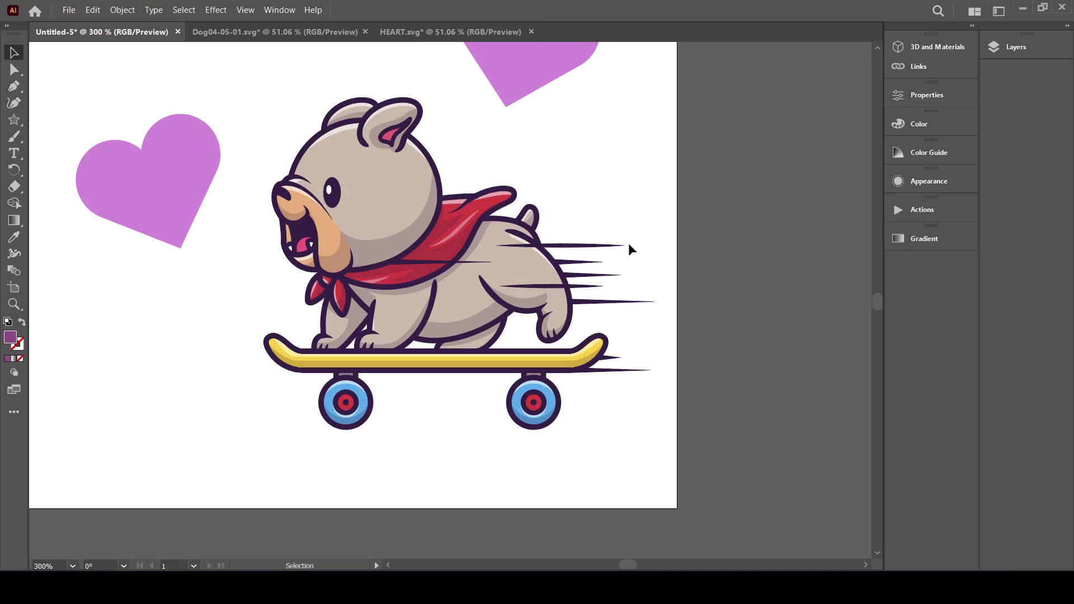
Recolour the red scarf to magenta E523D8.
{"action": "left_click", "coordinate": [463, 210]}
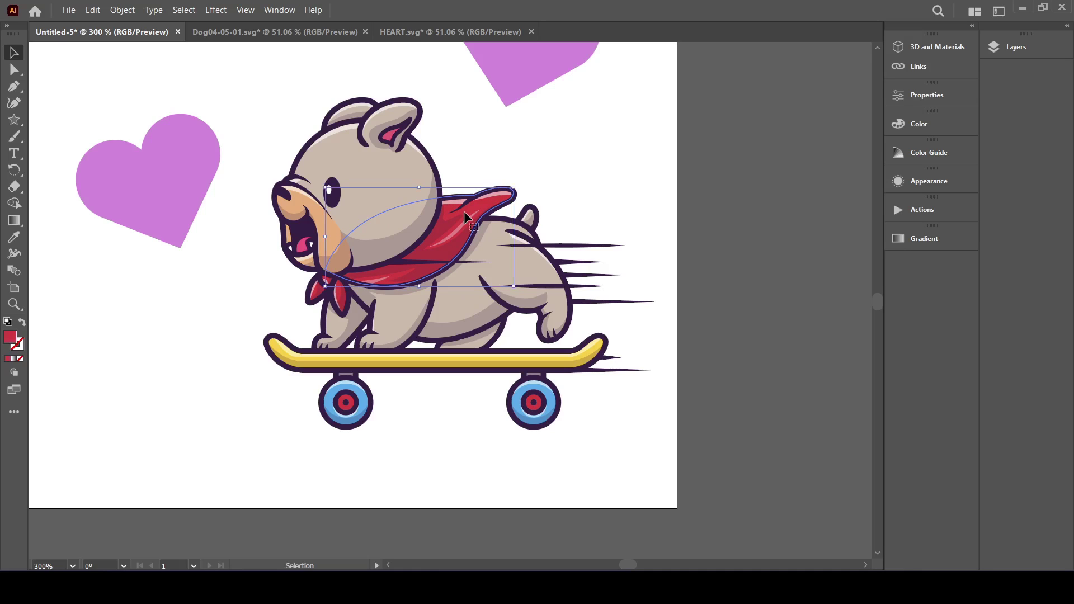
{"action": "double_click", "coordinate": [10, 337]}
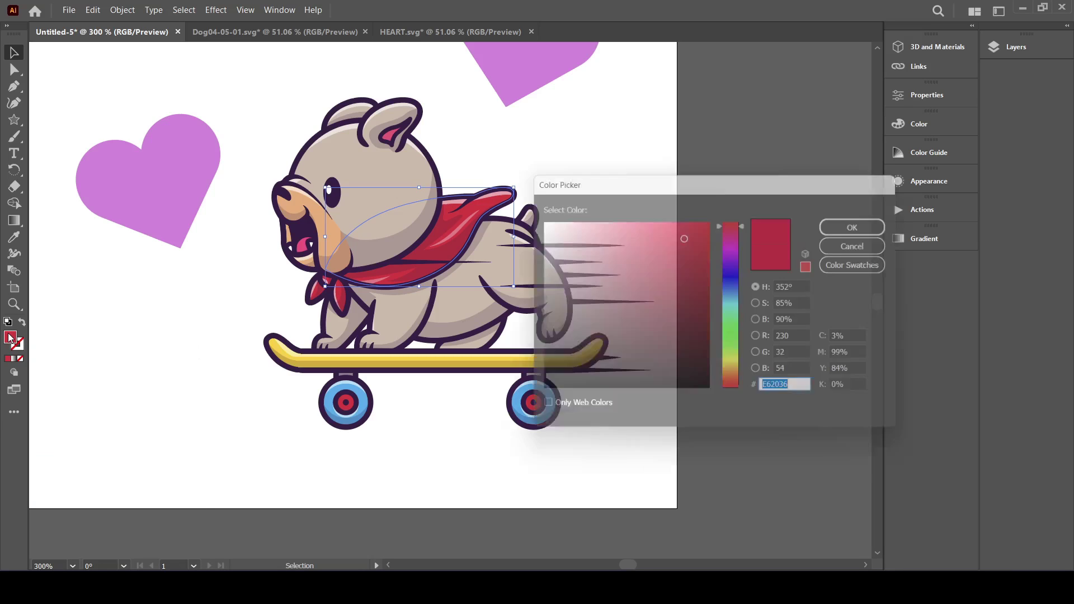
{"action": "left_click_drag", "start_coordinate": [747, 220], "coordinate": [747, 245]}
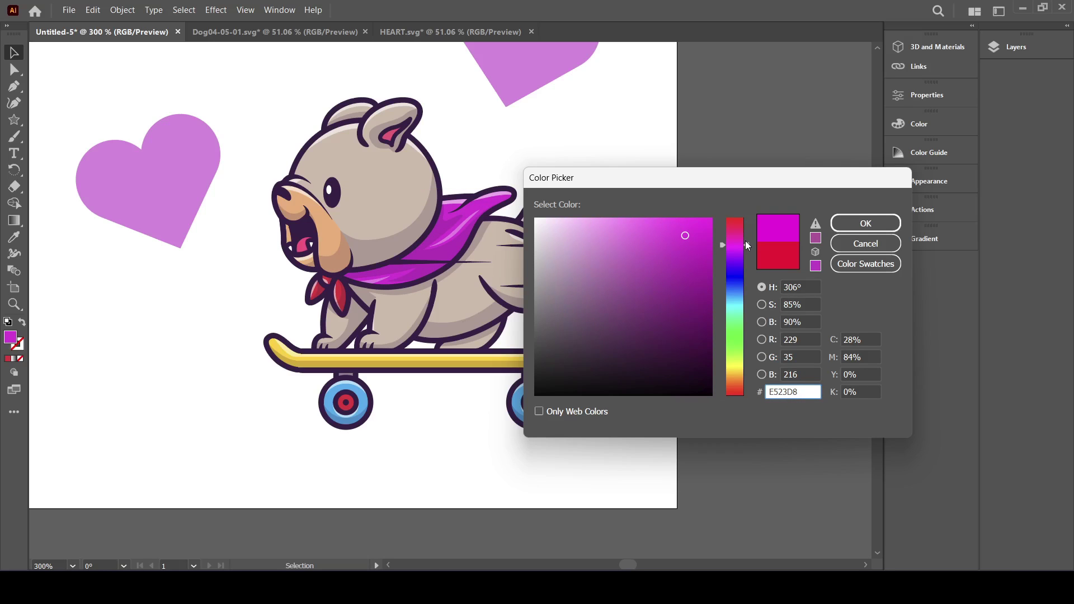
{"action": "left_click", "coordinate": [865, 223]}
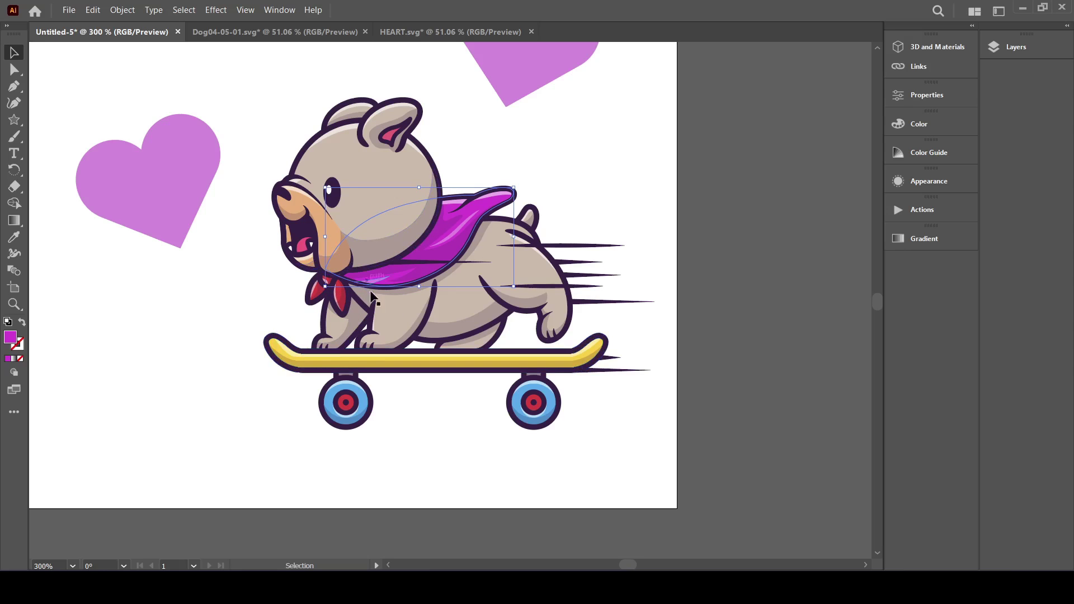
Eyedrop the scarf's magenta onto the bandana lobes, knot and both wheel hubs.
{"action": "scroll", "coordinate": [339, 295], "scroll_direction": "up", "scroll_amount": 2}
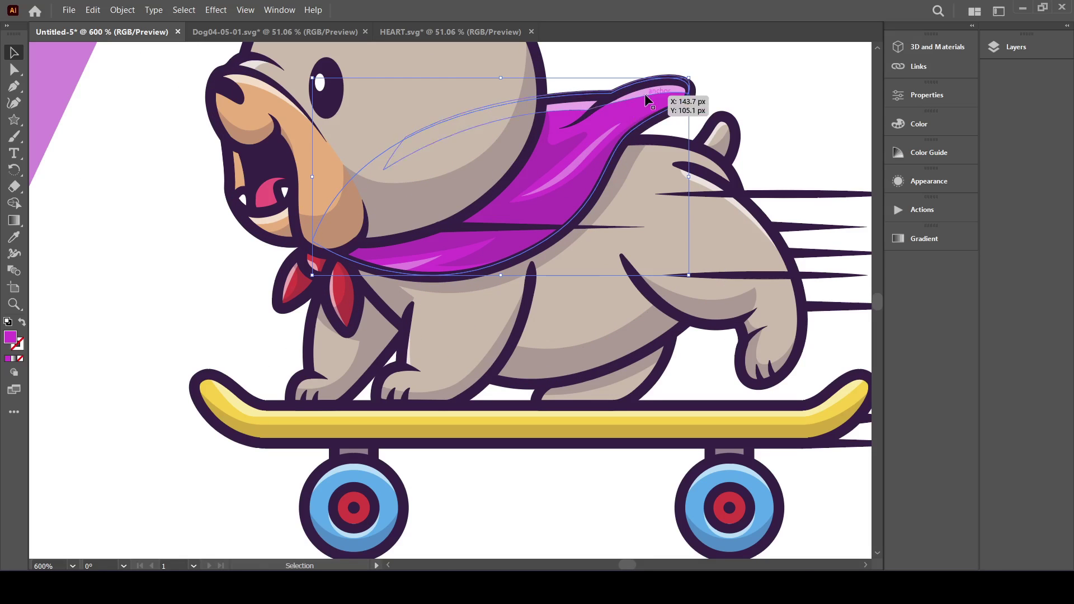
{"action": "left_click", "coordinate": [119, 285]}
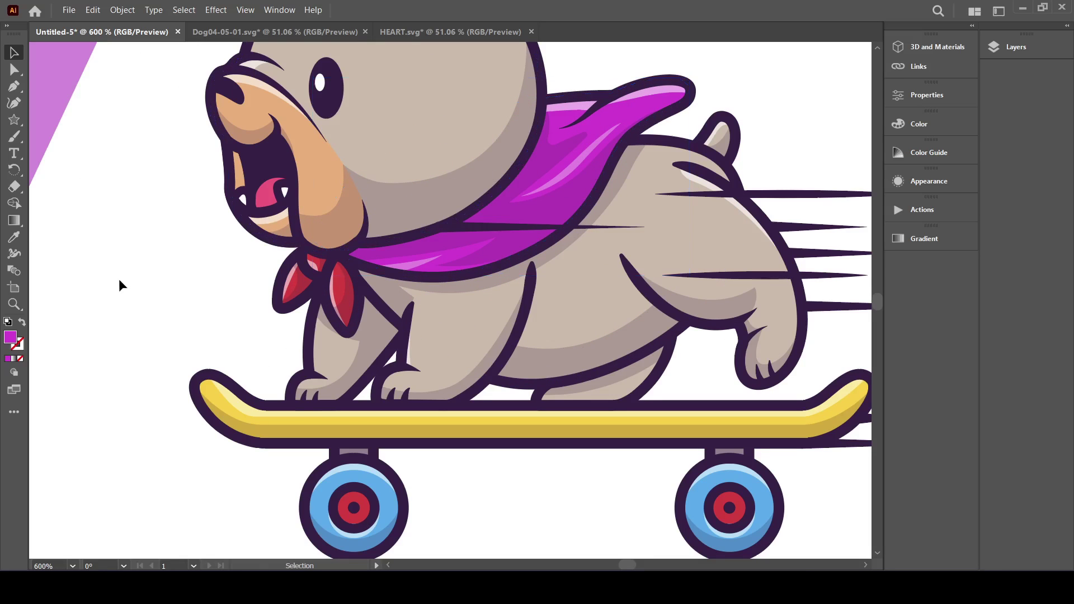
{"action": "left_click", "coordinate": [14, 238]}
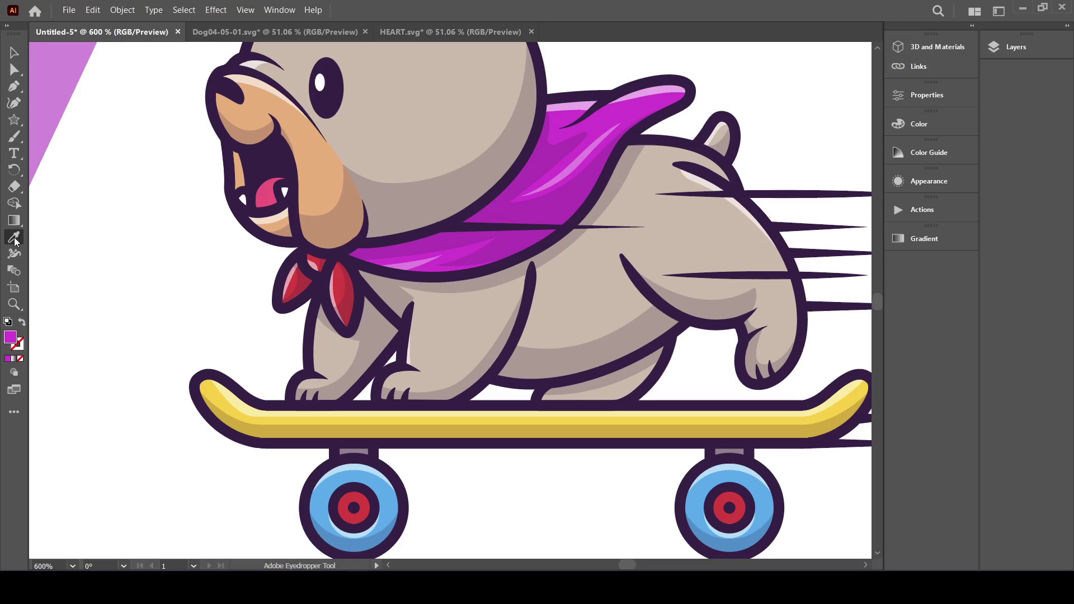
{"action": "left_click", "coordinate": [345, 275], "text": "alt"}
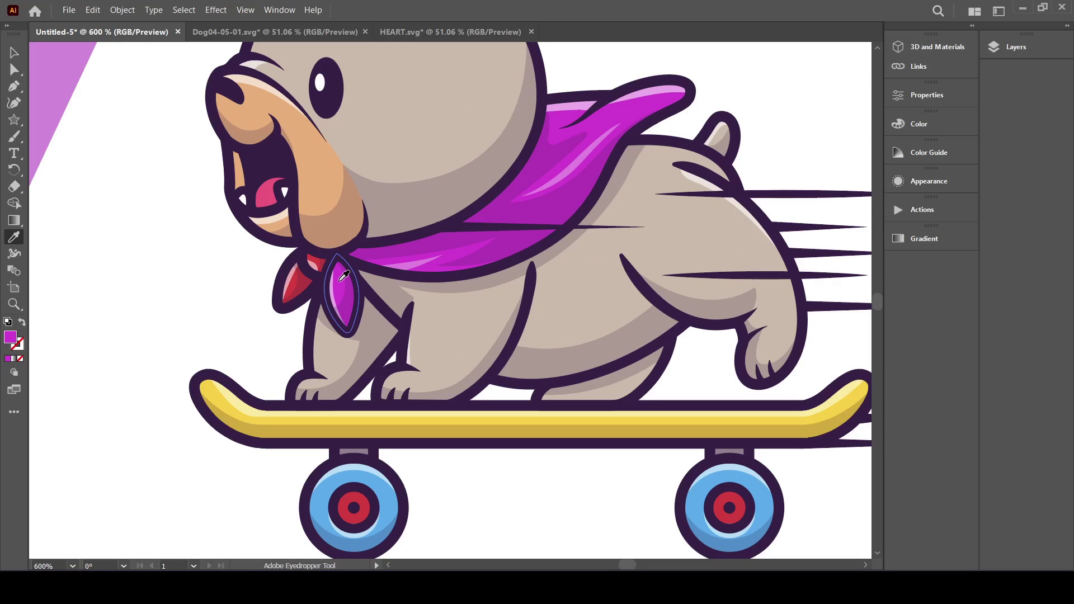
{"action": "left_click", "coordinate": [323, 255], "text": "alt"}
{"action": "scroll", "coordinate": [336, 291], "scroll_direction": "down", "scroll_amount": 5}
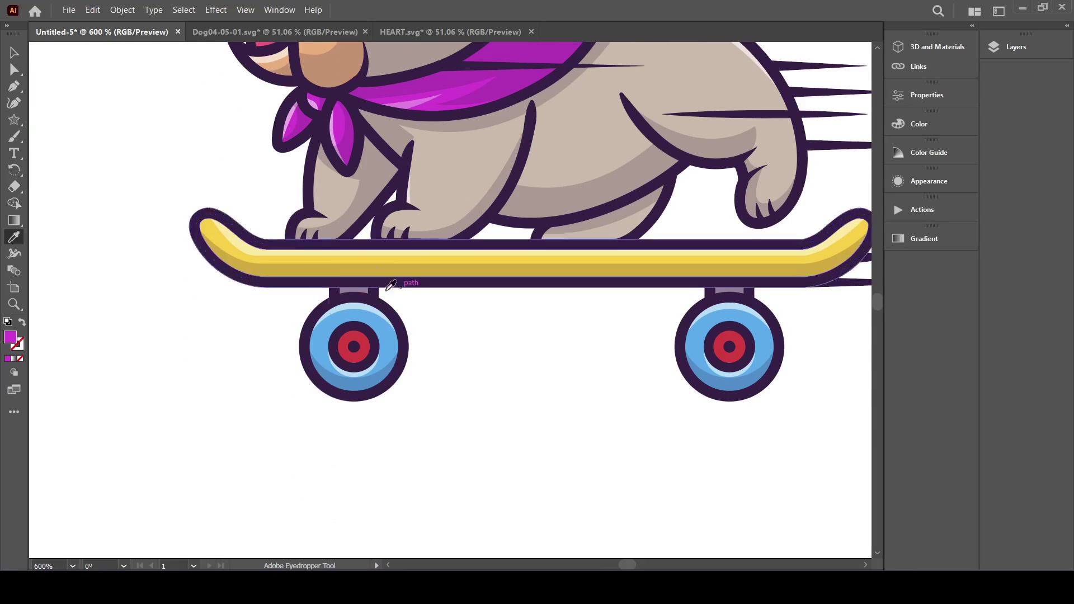
{"action": "left_click", "coordinate": [358, 331], "text": "alt"}
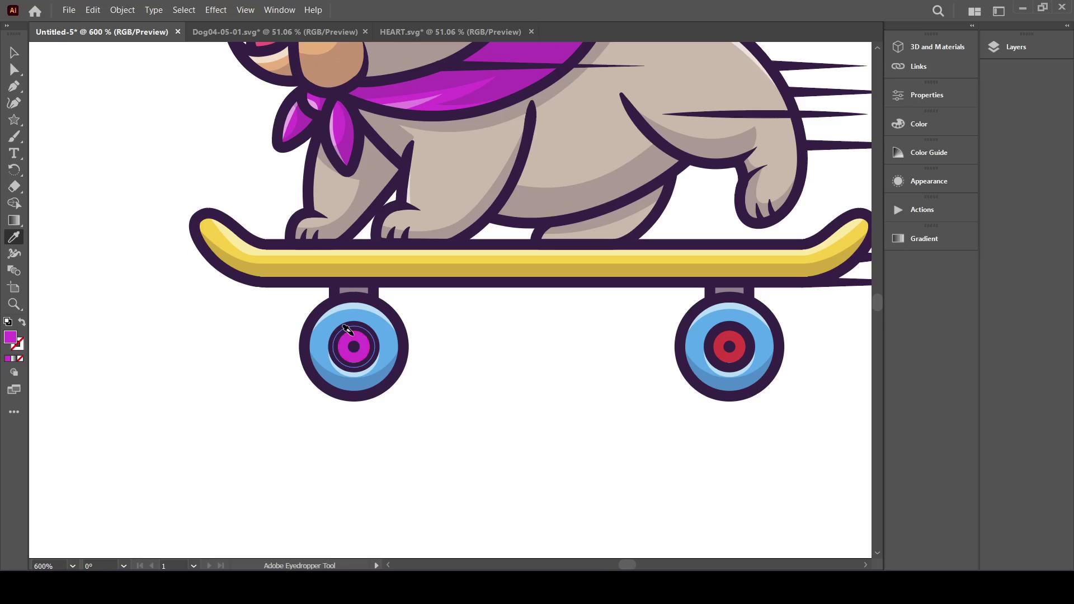
{"action": "left_click", "coordinate": [735, 329], "text": "alt"}
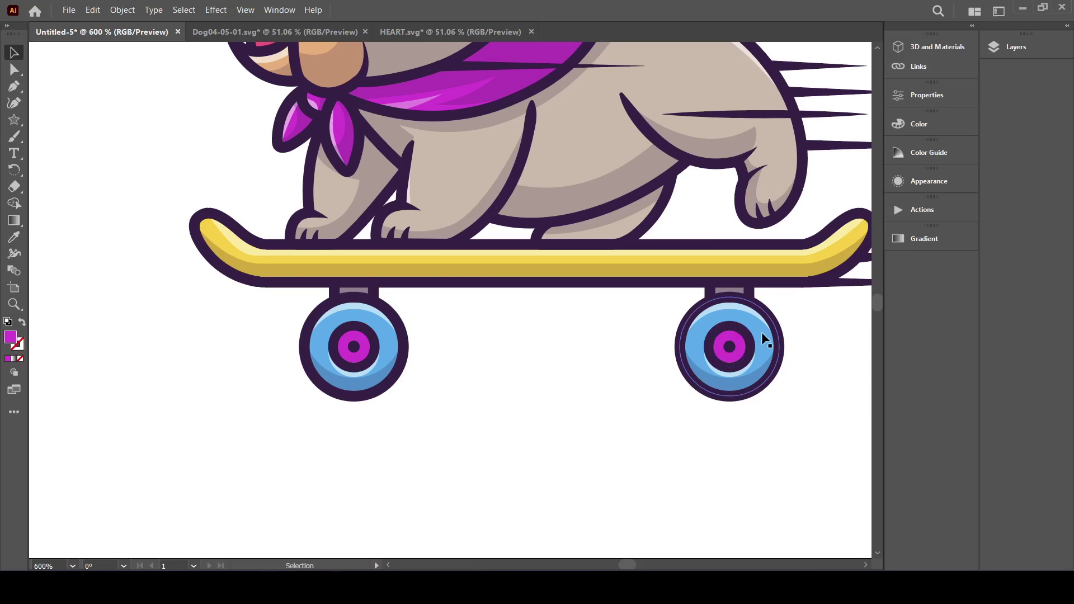
Select both blue wheels via Same Fill & Stroke and recolor them purple (A635EF).
{"action": "key", "text": "v"}
{"action": "left_click", "coordinate": [761, 331]}
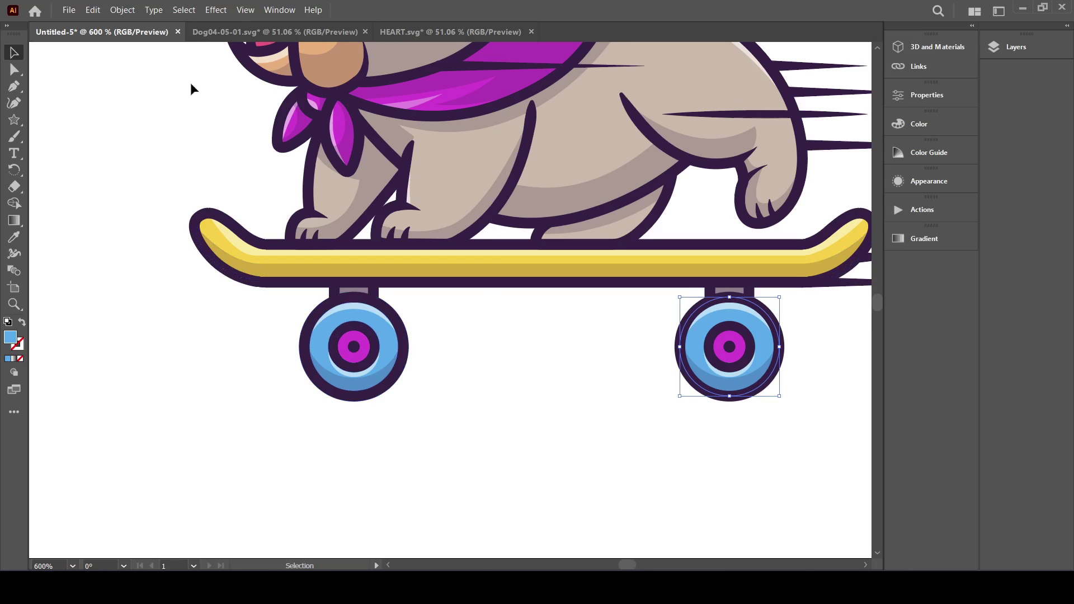
{"action": "scroll", "coordinate": [494, 290], "scroll_direction": "up", "scroll_amount": 3}
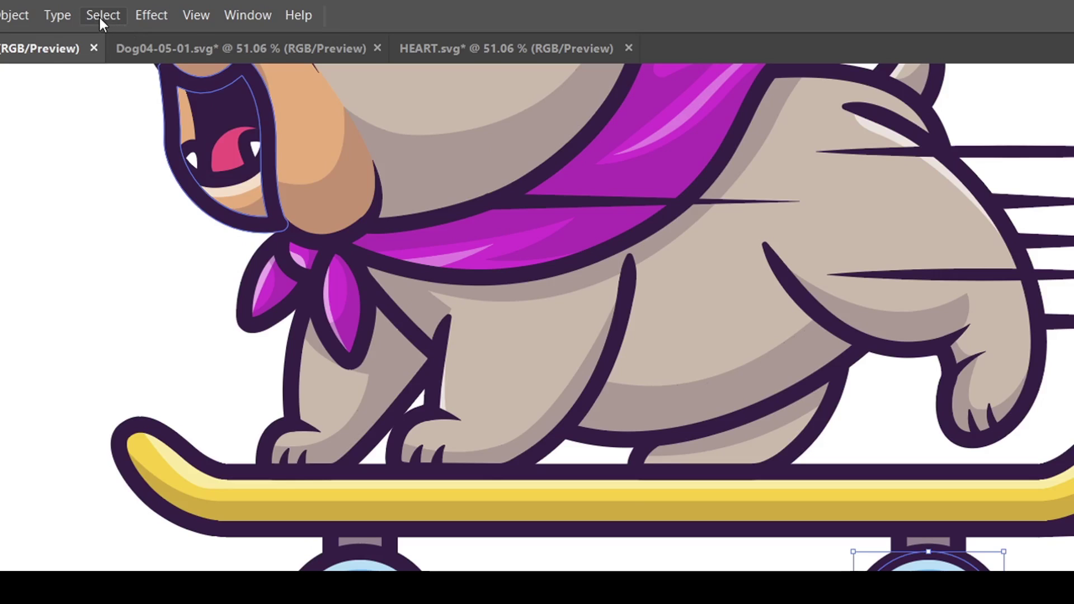
{"action": "left_click", "coordinate": [184, 10]}
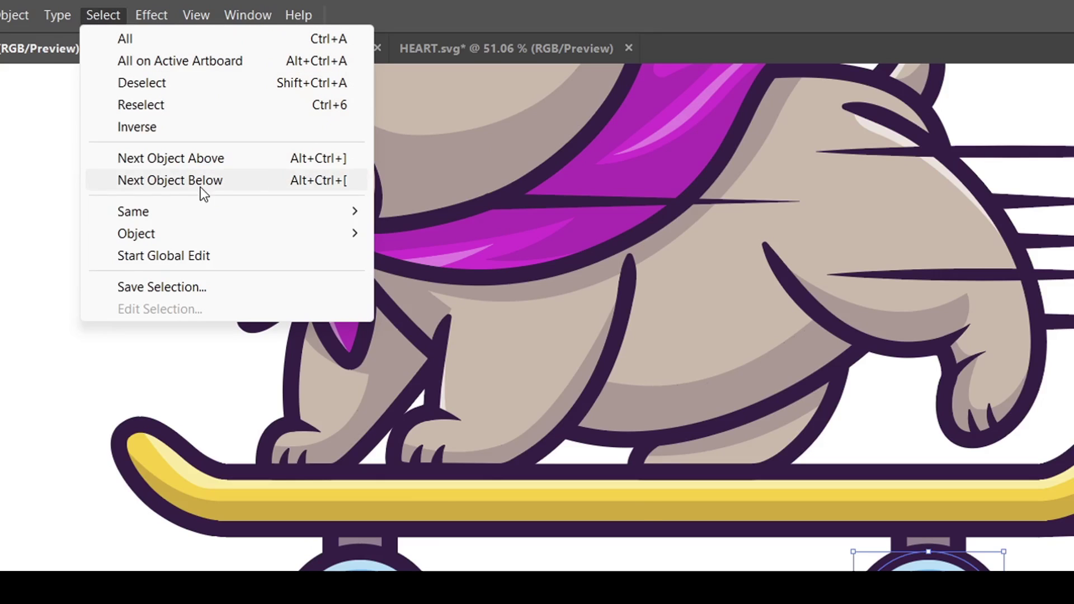
{"action": "mouse_move", "coordinate": [199, 218]}
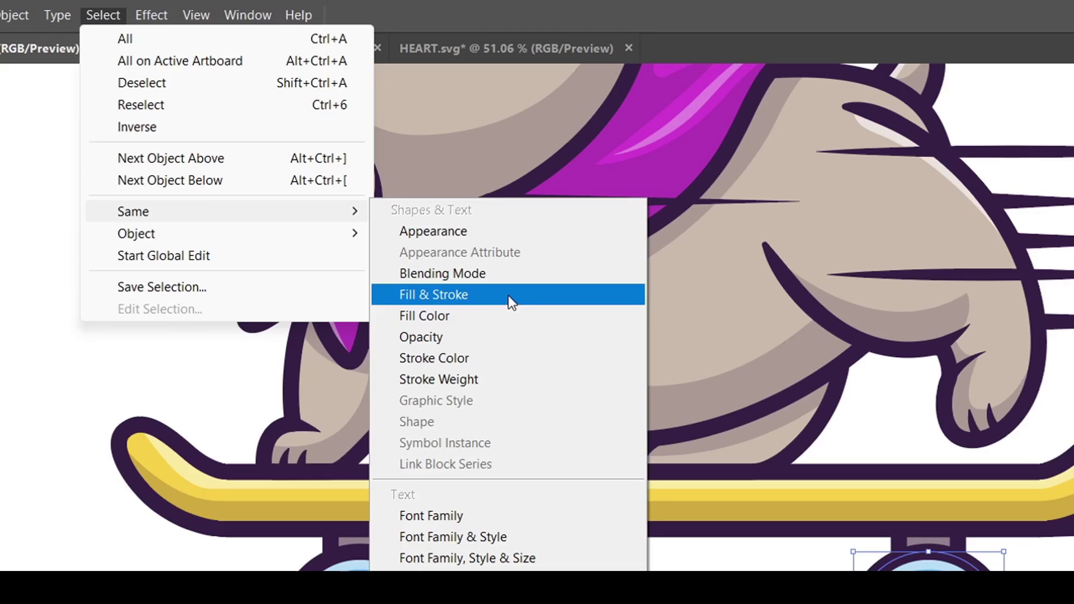
{"action": "left_click", "coordinate": [508, 295]}
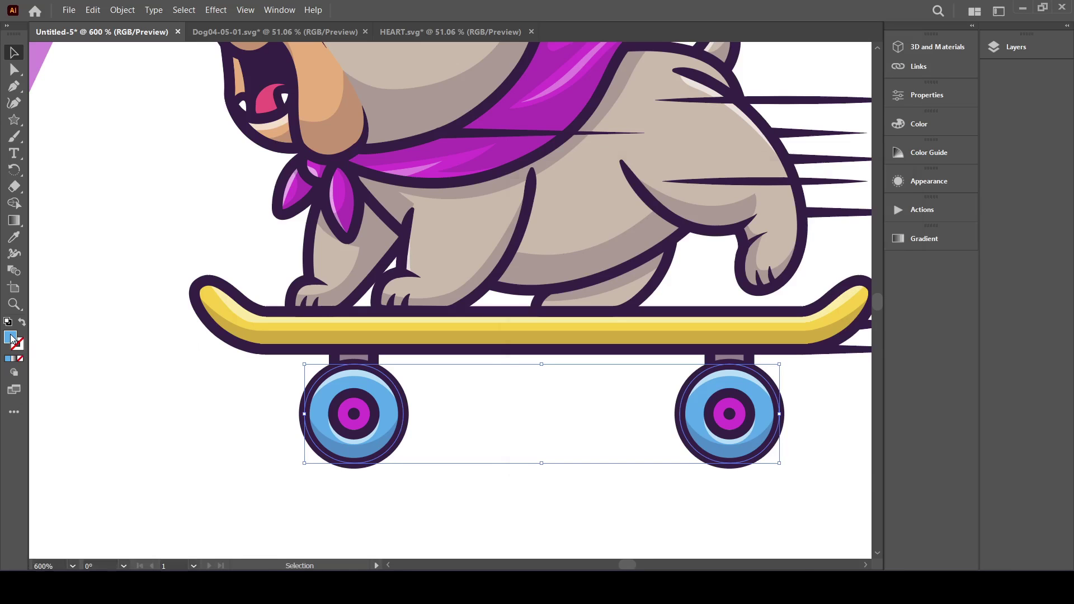
{"action": "double_click", "coordinate": [10, 338]}
{"action": "left_click_drag", "start_coordinate": [728, 295], "coordinate": [726, 259]}
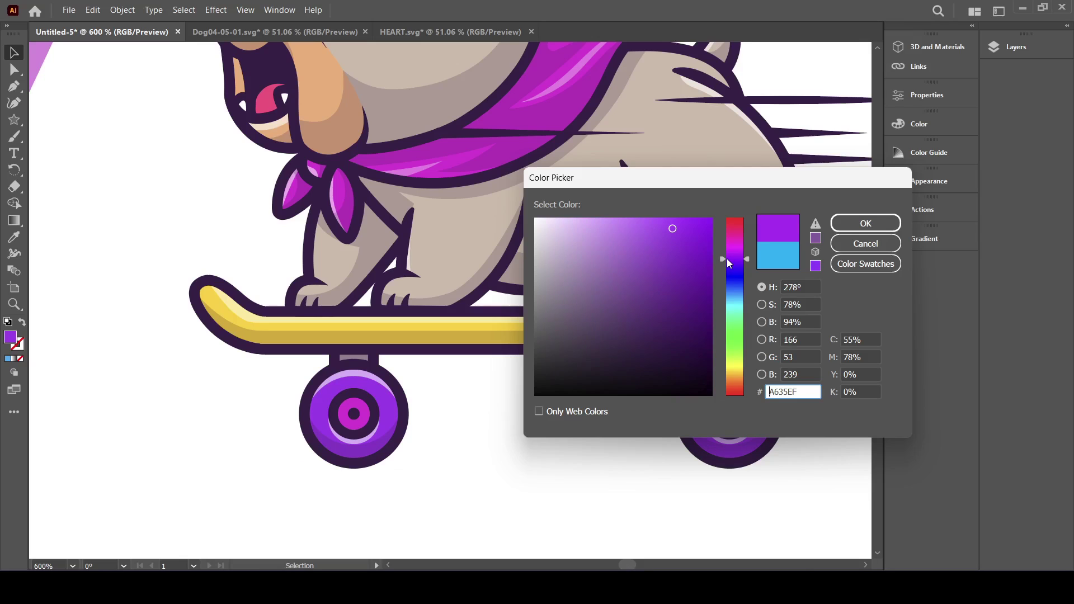
{"action": "left_click", "coordinate": [865, 223]}
{"action": "scroll", "coordinate": [468, 276], "scroll_direction": "down", "scroll_amount": 2}
{"action": "scroll", "coordinate": [469, 276], "scroll_direction": "down", "scroll_amount": 1}
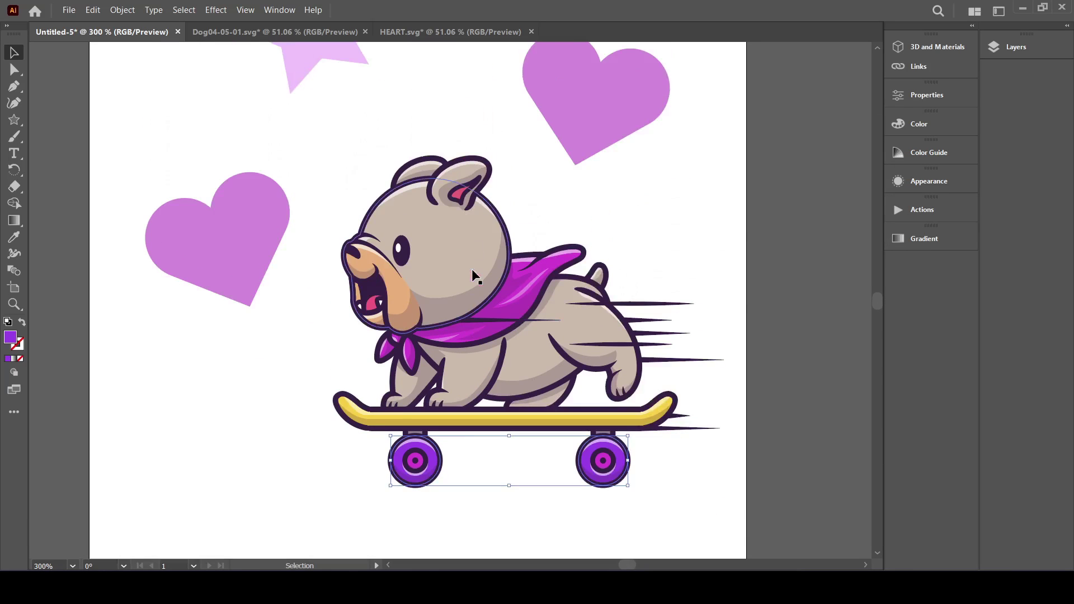
Select only the dog's pink inner ear shape, leaving the tongue unselected.
{"action": "left_click", "coordinate": [462, 194]}
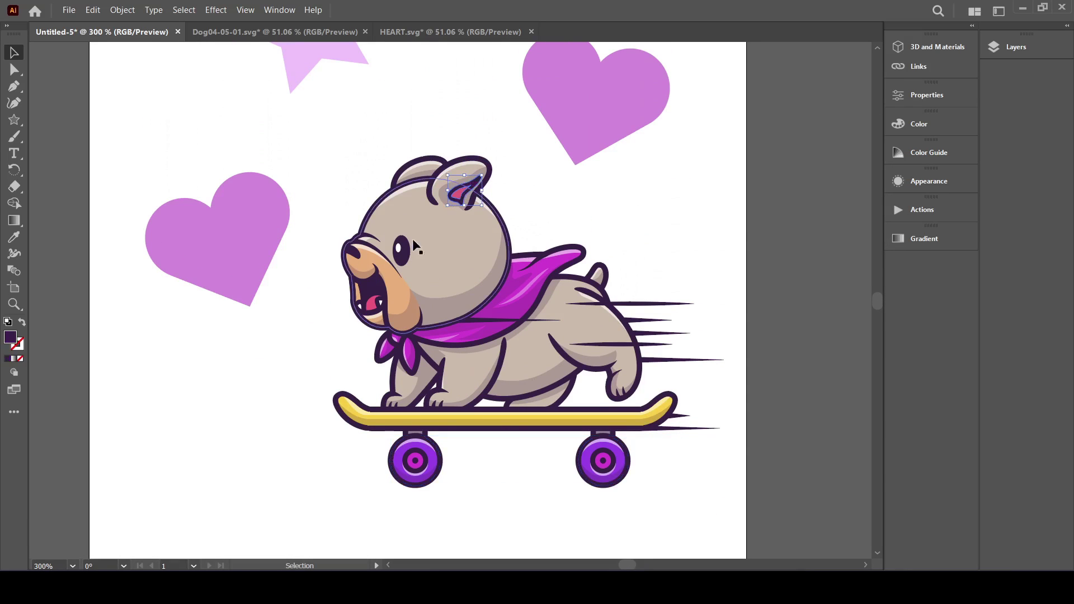
{"action": "left_click", "coordinate": [371, 308]}
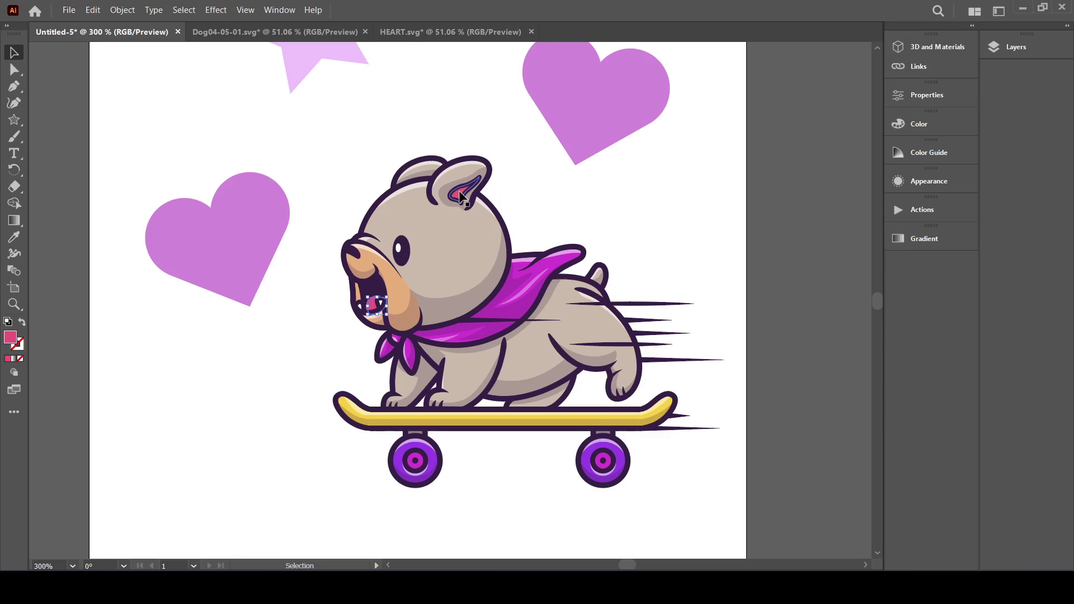
{"action": "left_click", "coordinate": [460, 194], "text": "shift"}
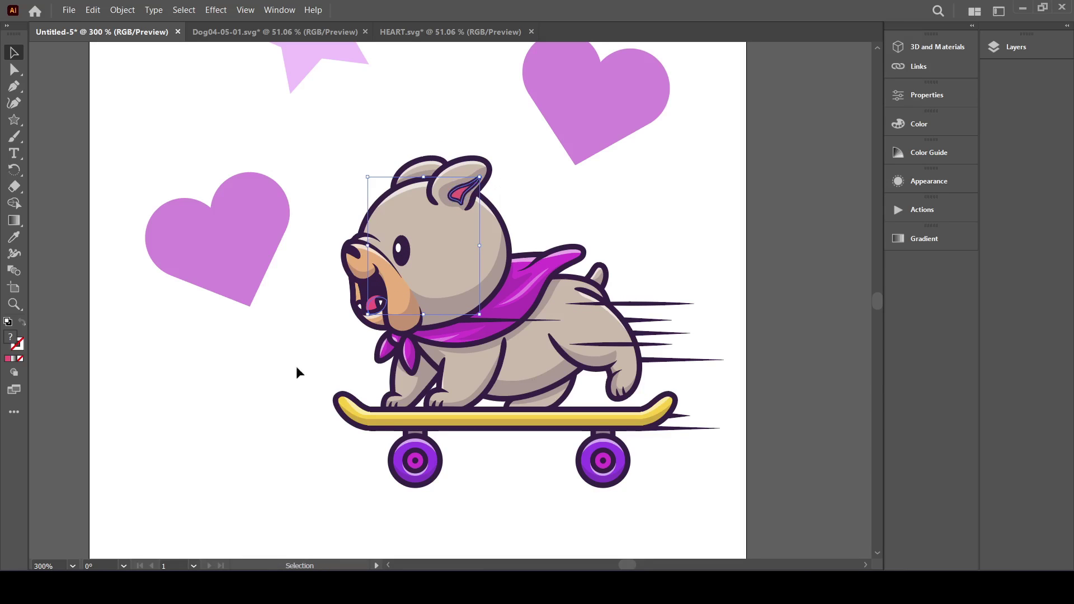
{"action": "left_click", "coordinate": [371, 307], "text": "shift"}
{"action": "scroll", "coordinate": [423, 190], "scroll_direction": "up", "scroll_amount": 3}
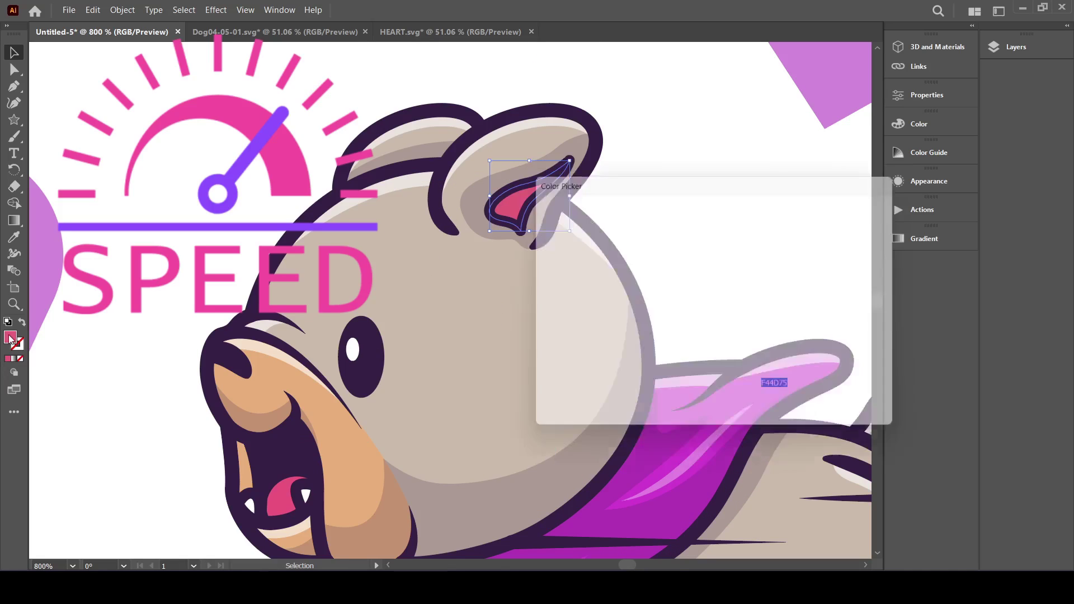
Change the inner ear fill to a pale pink.
{"action": "double_click", "coordinate": [10, 337]}
{"action": "left_click", "coordinate": [864, 220]}
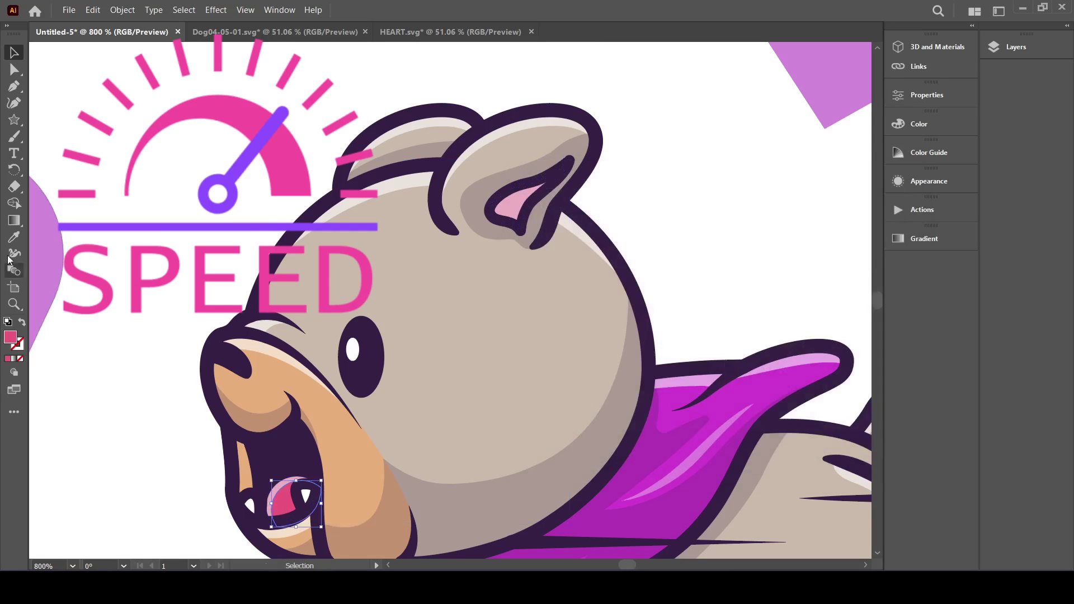
{"action": "key", "text": "ctrl+minus"}
{"action": "key", "text": "ctrl+minus"}
{"action": "key", "text": "ctrl+minus"}
{"action": "key", "text": "ctrl+minus"}
Undo to bring back the hearts and stars, then Simplify all the artwork.
{"action": "key", "text": "ctrl+z"}
{"action": "key", "text": "ctrl+z"}
{"action": "key", "text": "ctrl+z"}
{"action": "key", "text": "ctrl+z"}
{"action": "key", "text": "ctrl+z"}
{"action": "key", "text": "ctrl+z"}
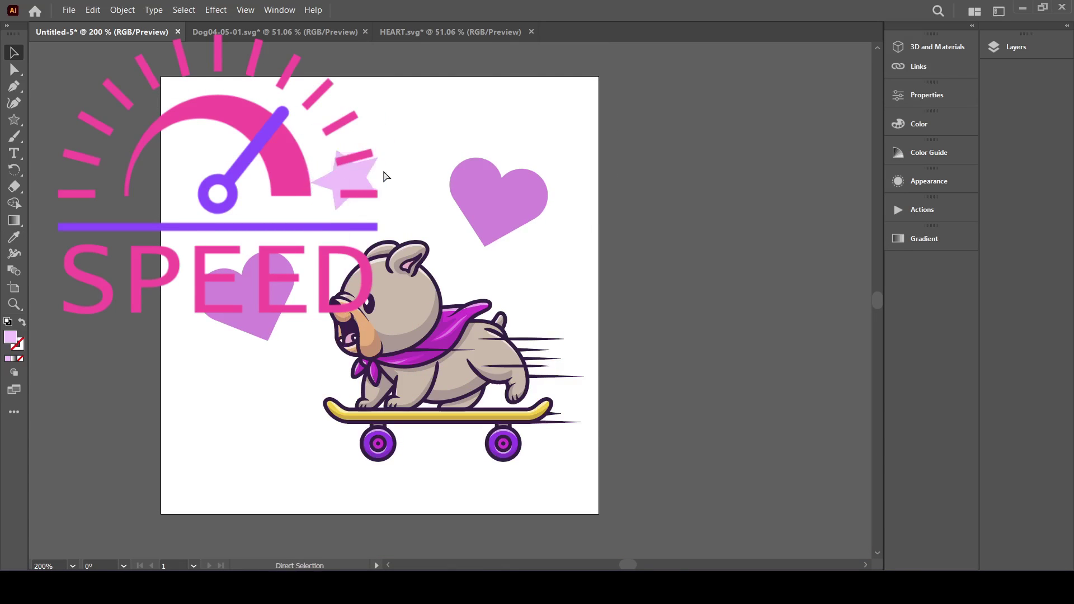
{"action": "key", "text": "ctrl+z"}
{"action": "key", "text": "ctrl+z"}
{"action": "key", "text": "ctrl+z"}
{"action": "key", "text": "ctrl+z"}
{"action": "key", "text": "ctrl+z"}
{"action": "key", "text": "ctrl+z"}
{"action": "key", "text": "ctrl+z"}
{"action": "key", "text": "ctrl+z"}
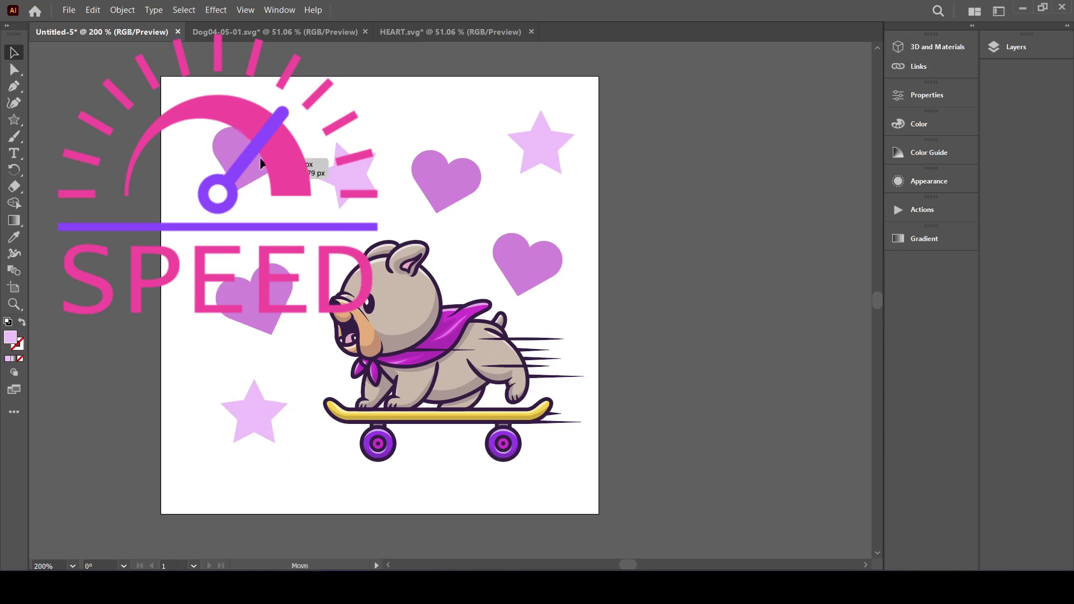
{"action": "left_click_drag", "start_coordinate": [131, 77], "coordinate": [646, 532]}
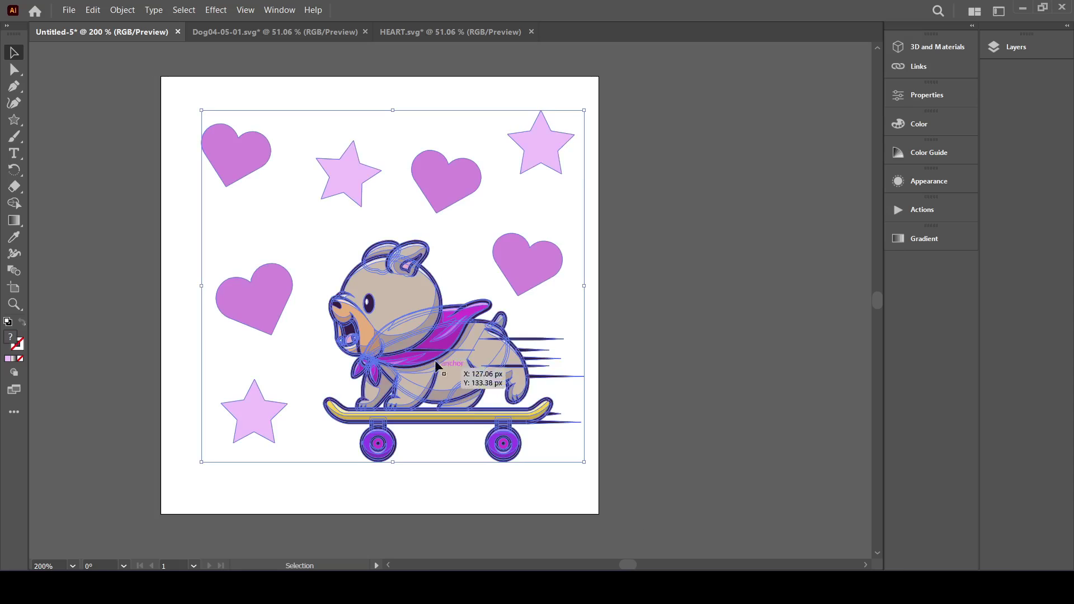
{"action": "right_click", "coordinate": [391, 290]}
{"action": "left_click", "coordinate": [434, 153]}
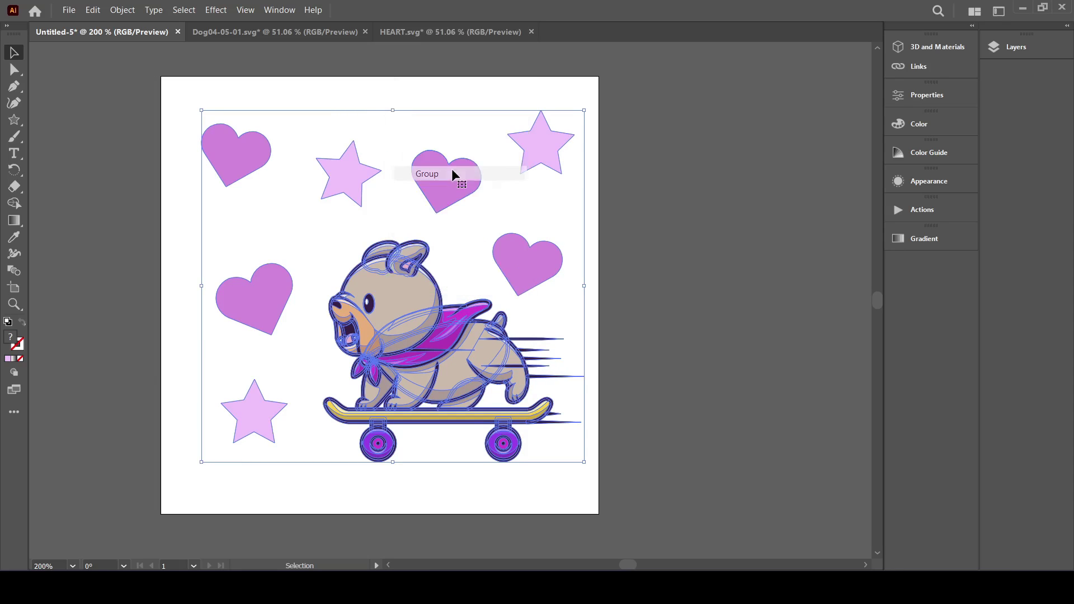
{"action": "key", "text": "ctrl+shift+a"}
Draw a background square covering the artboard and send it behind all the artwork.
{"action": "key", "text": "m"}
{"action": "left_click", "coordinate": [13, 120]}
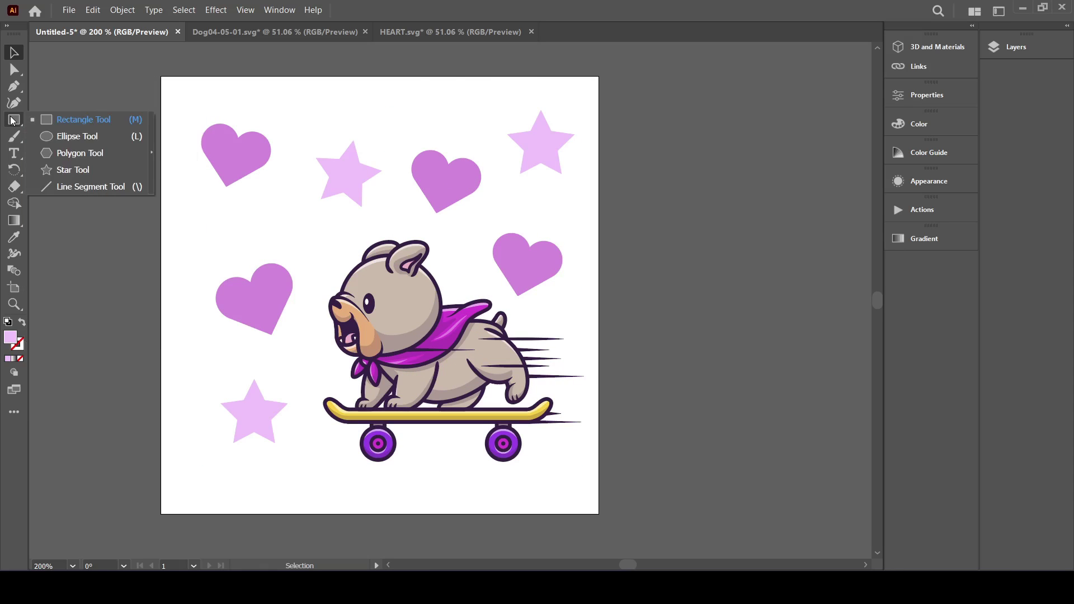
{"action": "left_click", "coordinate": [69, 119]}
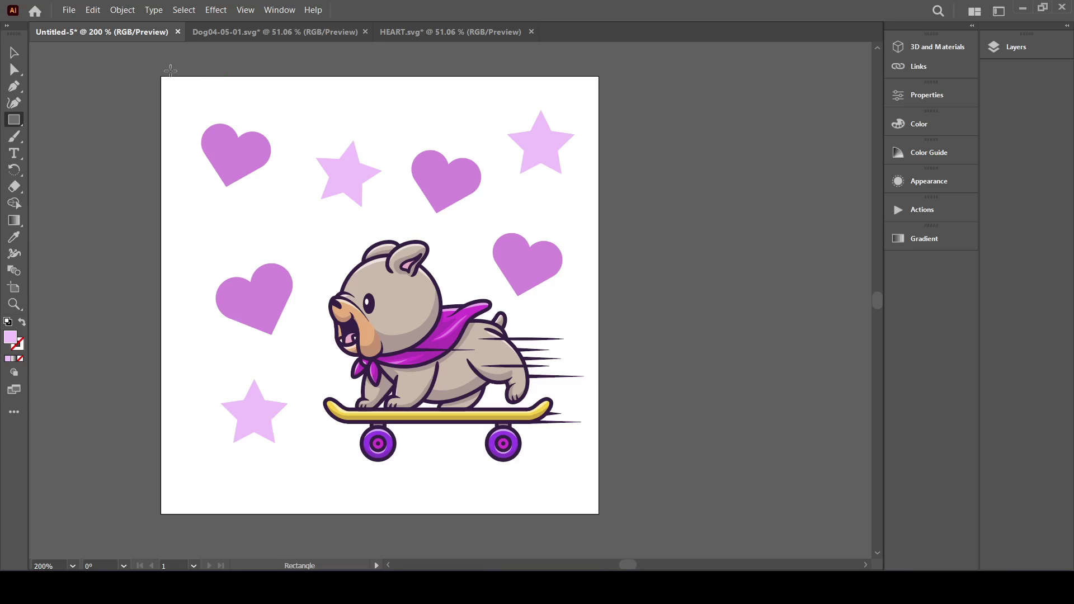
{"action": "mouse_move", "coordinate": [161, 76]}
{"action": "left_mouse_down"}
{"action": "mouse_move", "coordinate": [441, 341]}
{"action": "mouse_move", "coordinate": [584, 442]}
{"action": "mouse_move", "coordinate": [597, 467]}
{"action": "left_mouse_up"}
{"action": "right_click", "coordinate": [410, 173]}
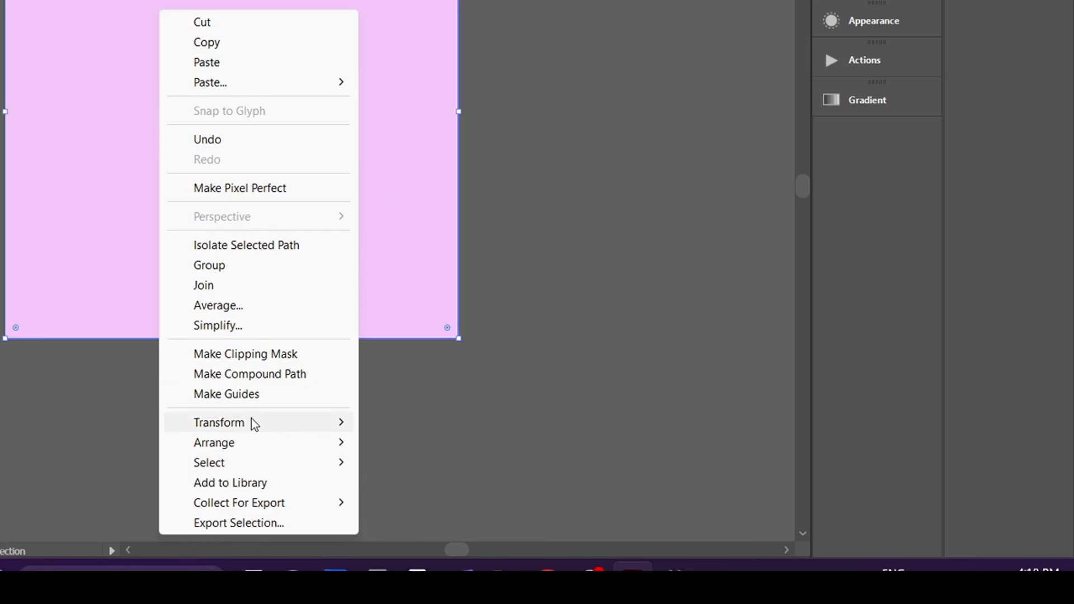
{"action": "mouse_move", "coordinate": [246, 450]}
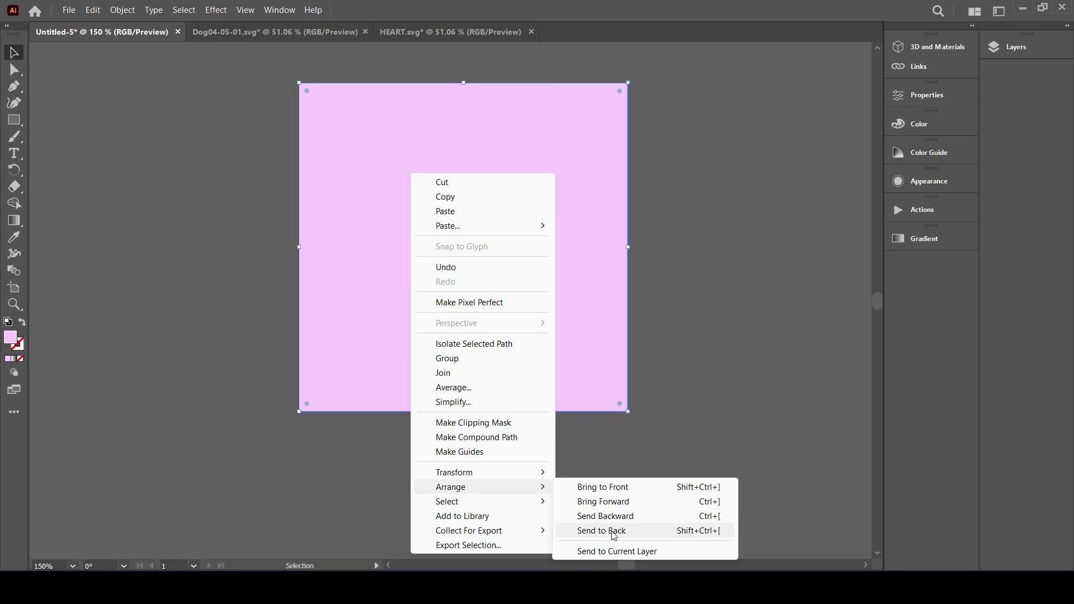
{"action": "left_click", "coordinate": [439, 503]}
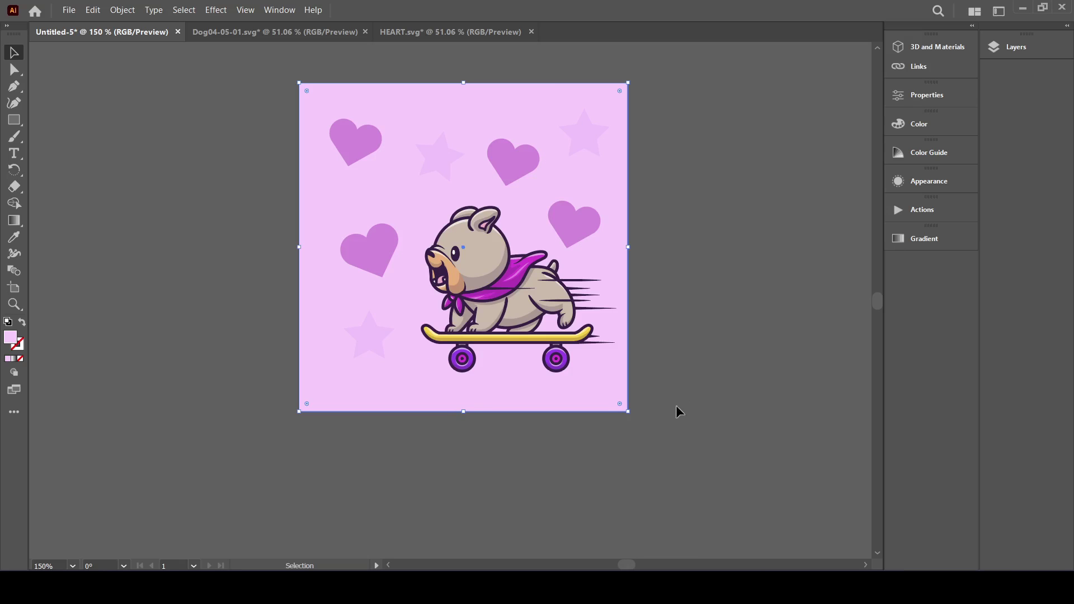
{"action": "left_click", "coordinate": [550, 296]}
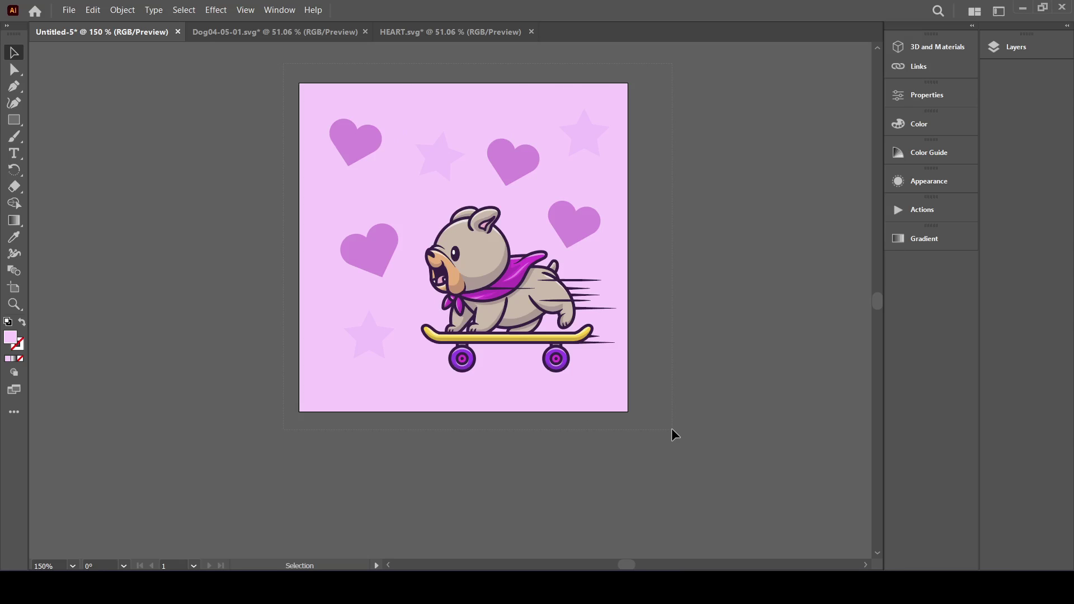
Select all the artwork and group it.
{"action": "key", "text": "ctrl+a"}
{"action": "right_click", "coordinate": [453, 178]}
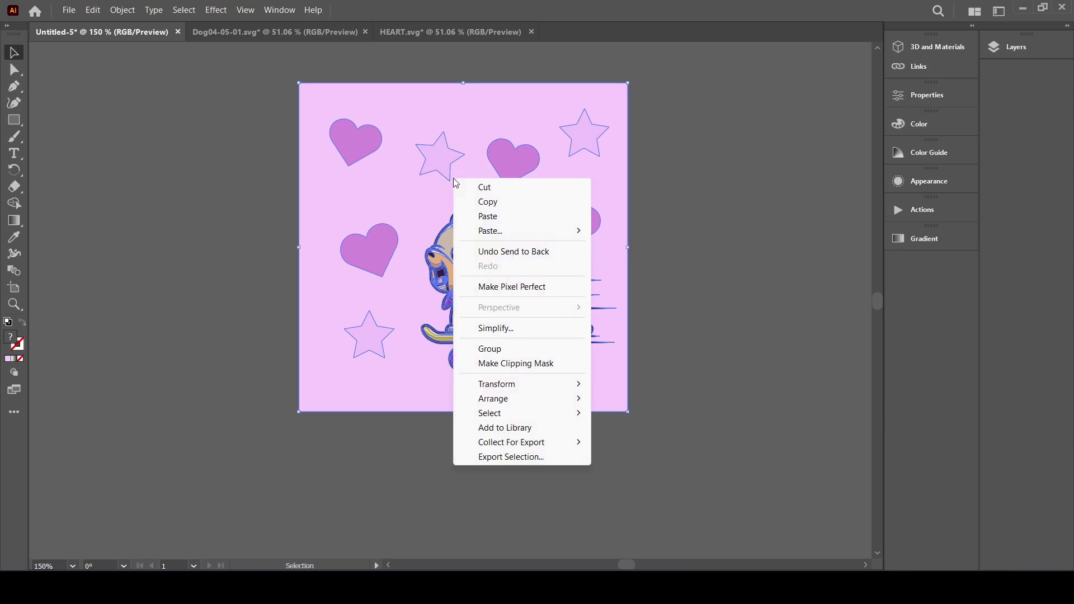
{"action": "left_click", "coordinate": [516, 351]}
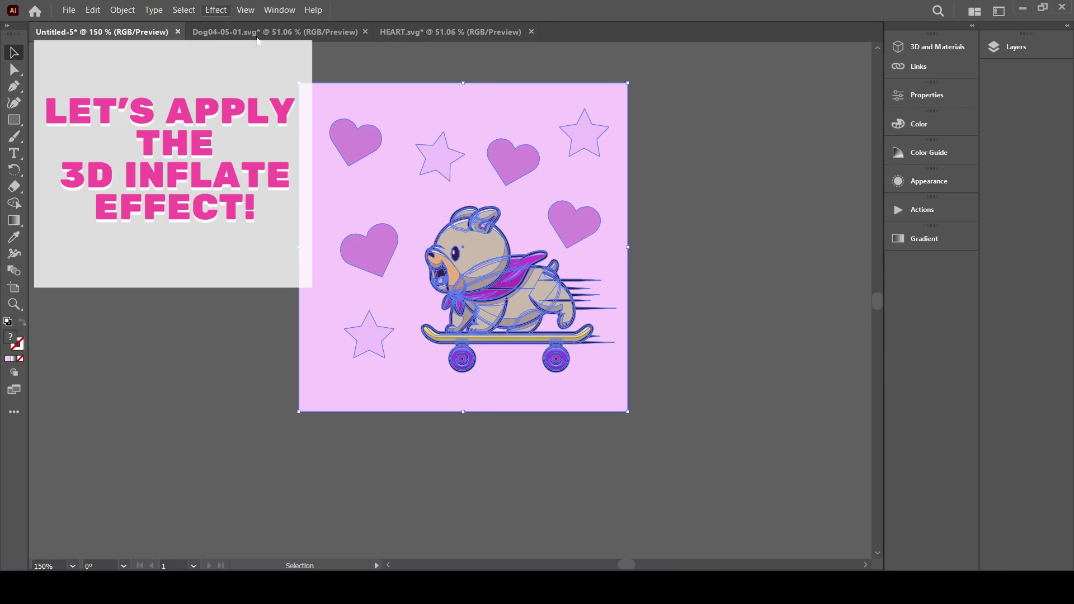
Apply the 3D and Materials Inflate effect to the group at 10 pt depth.
{"action": "left_click", "coordinate": [216, 10]}
{"action": "mouse_move", "coordinate": [265, 96]}
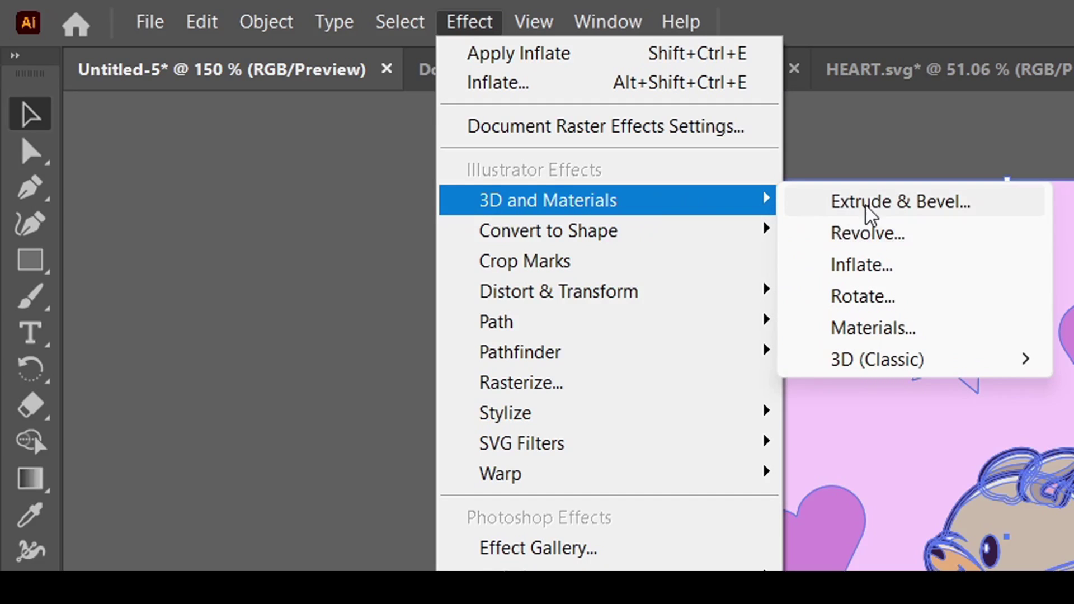
{"action": "left_click", "coordinate": [880, 269]}
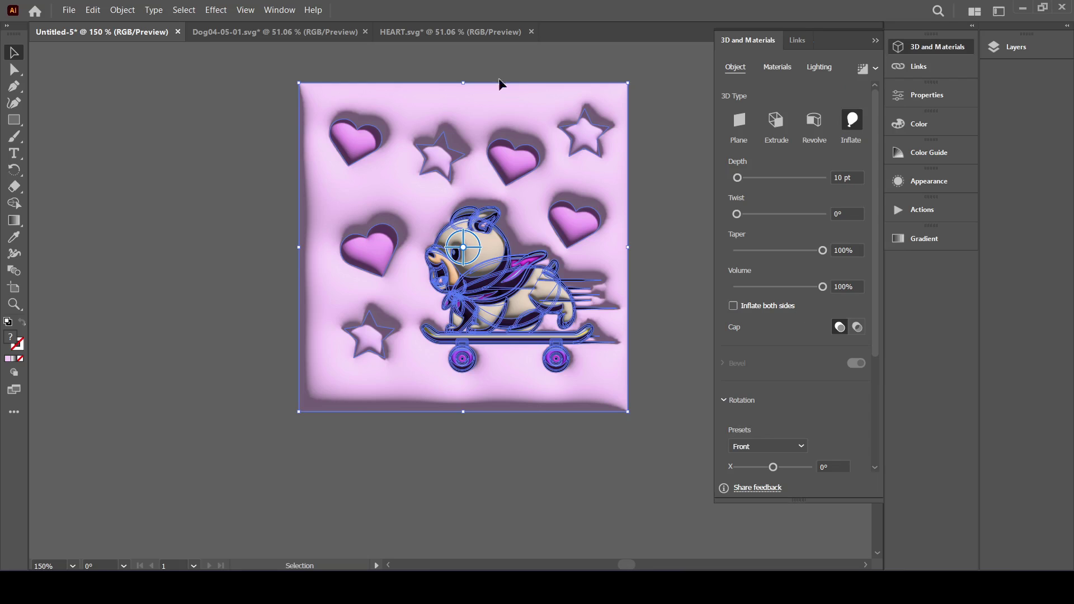
{"action": "left_click", "coordinate": [681, 326]}
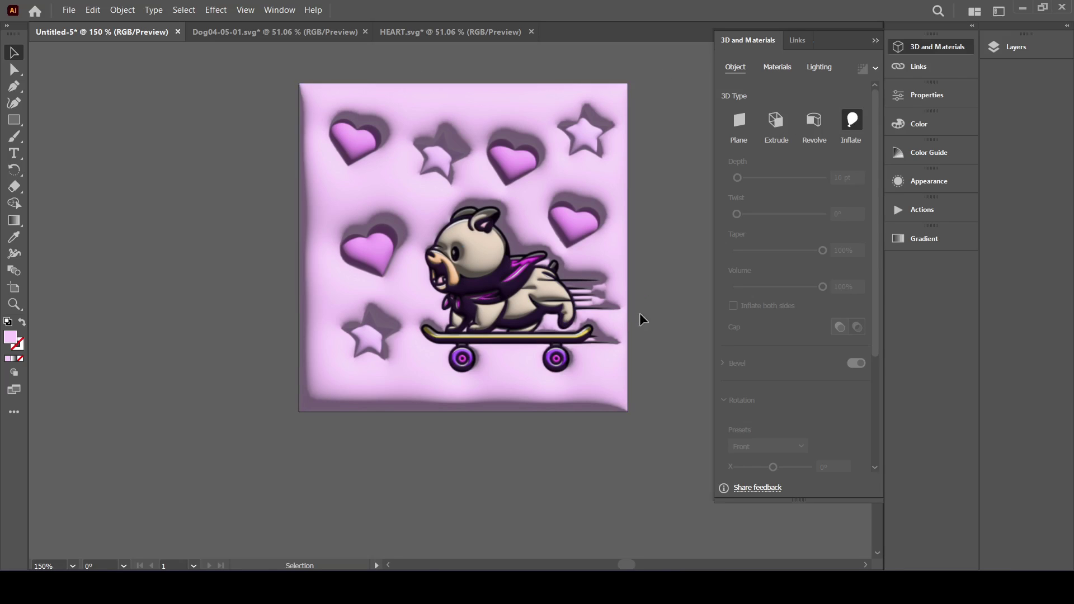
{"action": "scroll", "coordinate": [640, 313], "scroll_direction": "up", "scroll_amount": 2}
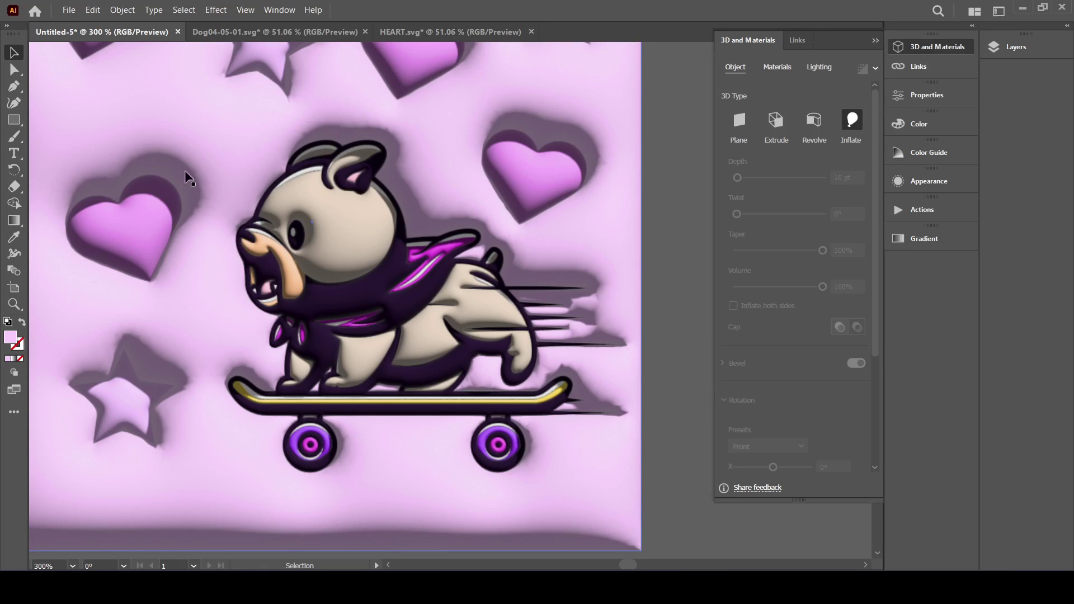
{"action": "key", "text": "ctrl+minus"}
{"action": "key", "text": "ctrl+minus"}
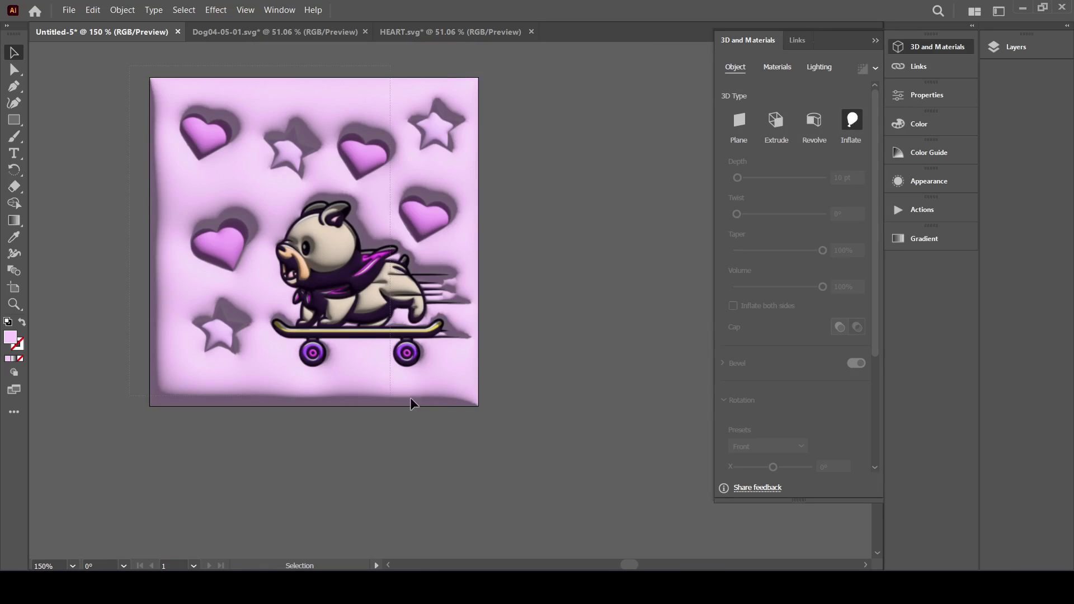
{"action": "key", "text": "ctrl+a"}
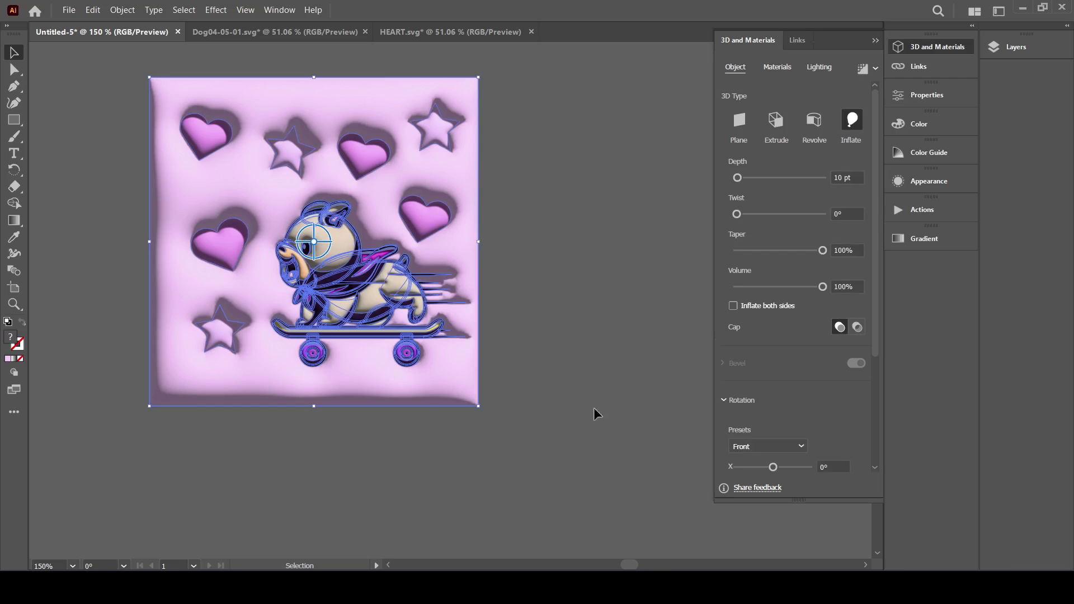
Set the 3D material's Roughness to 0 and Metallic to 0.31.
{"action": "left_click", "coordinate": [776, 67]}
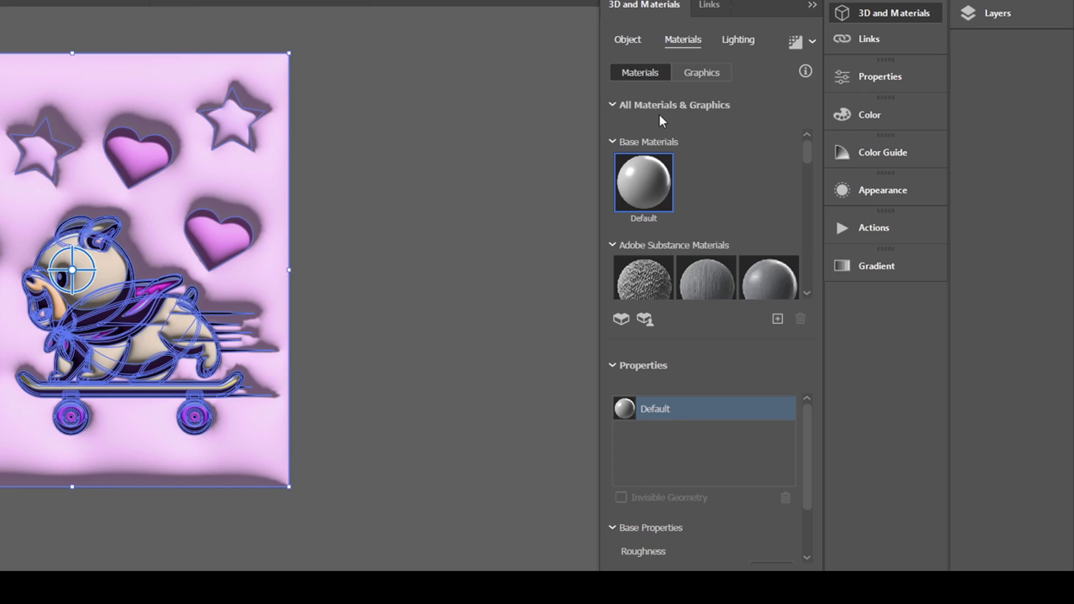
{"action": "scroll", "coordinate": [809, 435], "scroll_direction": "down", "scroll_amount": 3}
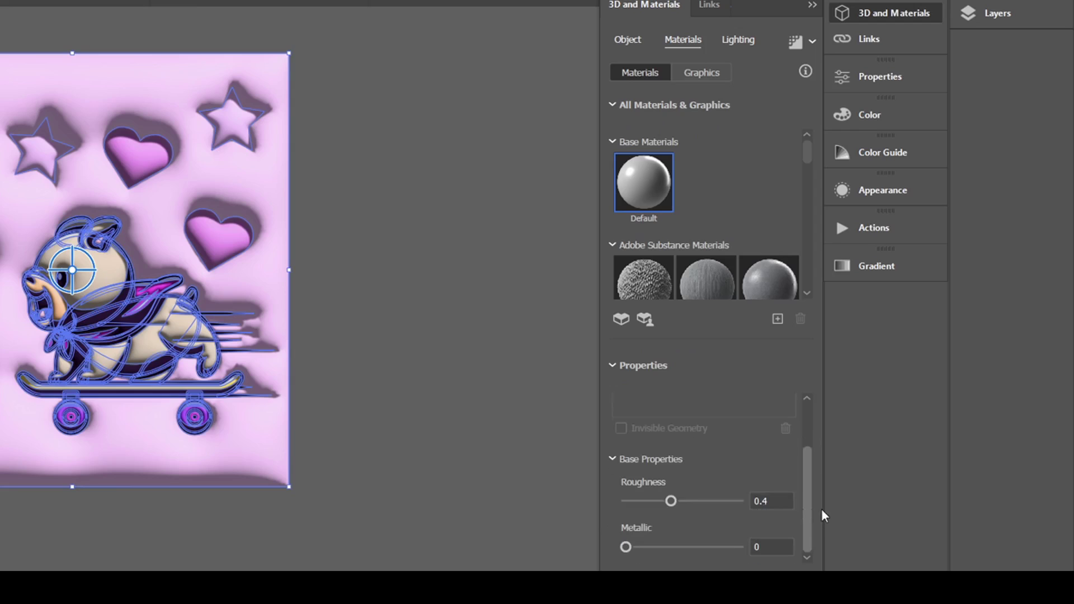
{"action": "left_click_drag", "start_coordinate": [670, 501], "coordinate": [627, 501]}
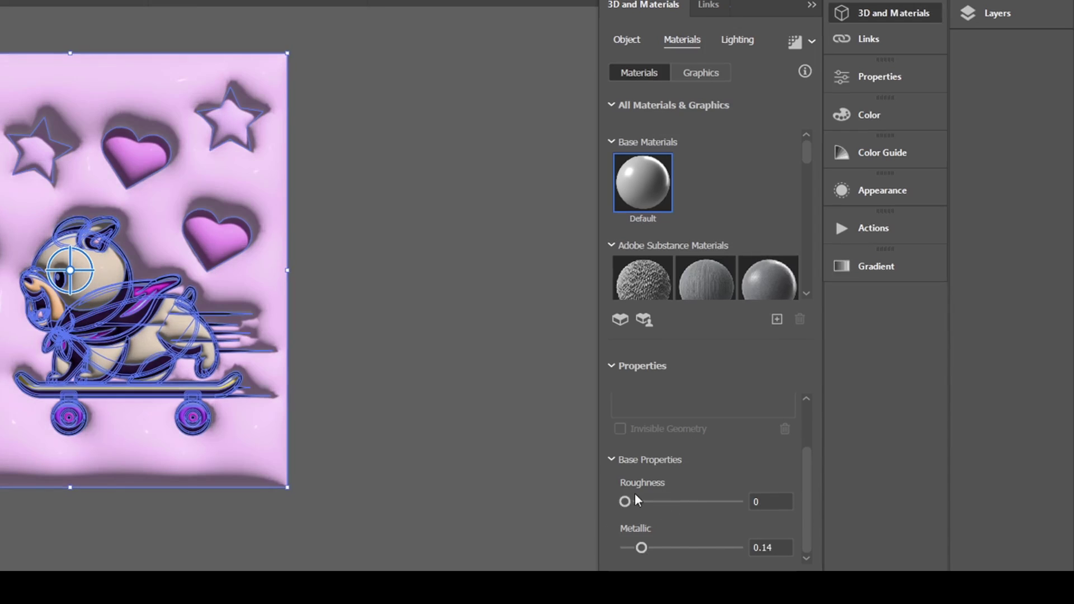
{"action": "left_click_drag", "start_coordinate": [625, 547], "coordinate": [659, 546]}
{"action": "left_click", "coordinate": [319, 23]}
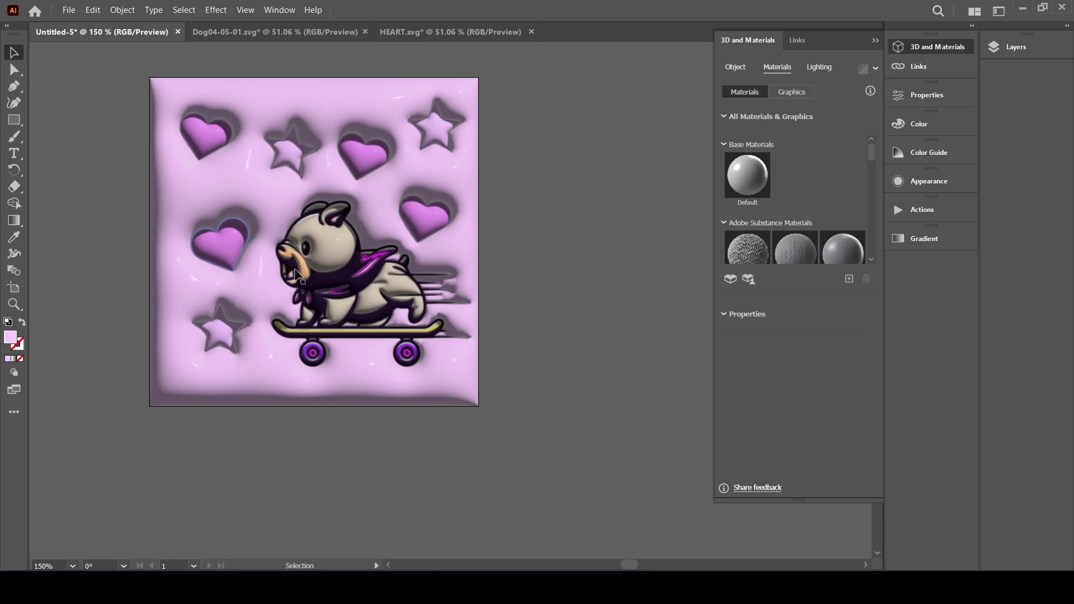
{"action": "scroll", "coordinate": [329, 275], "scroll_direction": "up", "scroll_amount": 3}
{"action": "scroll", "coordinate": [329, 275], "scroll_direction": "down", "scroll_amount": 3}
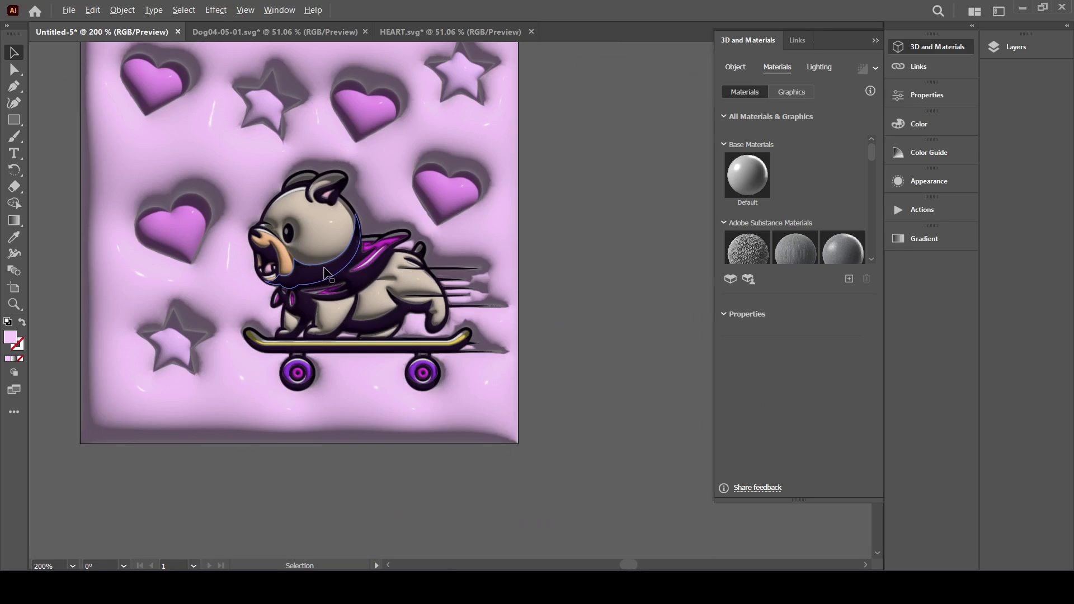
{"action": "scroll", "coordinate": [529, 293], "scroll_direction": "up", "scroll_amount": 3}
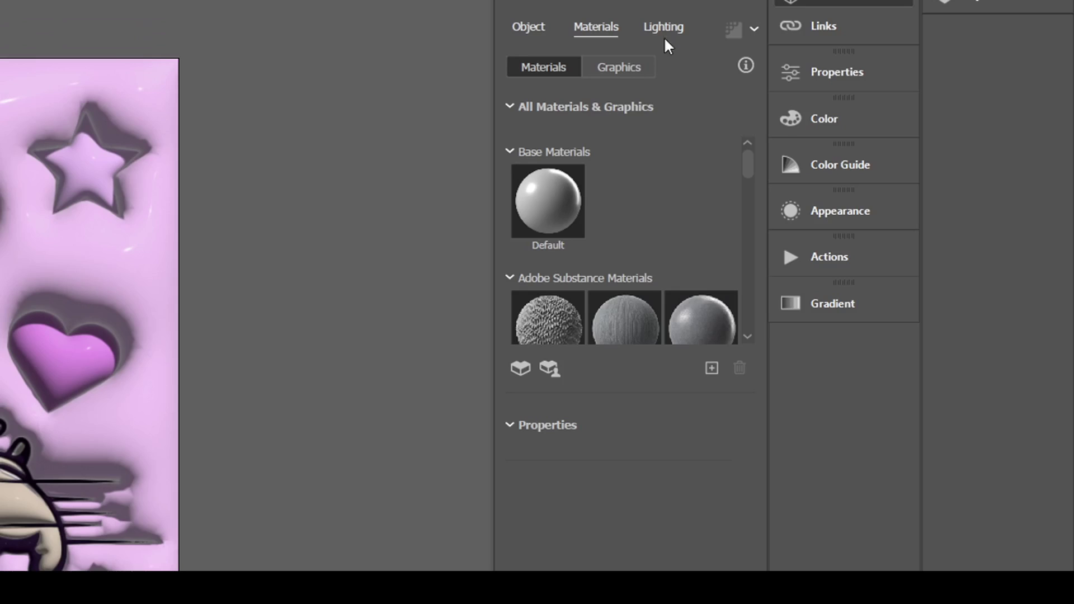
Apply the Standard lighting preset and raise the light height, previewing the result.
{"action": "left_click", "coordinate": [817, 63]}
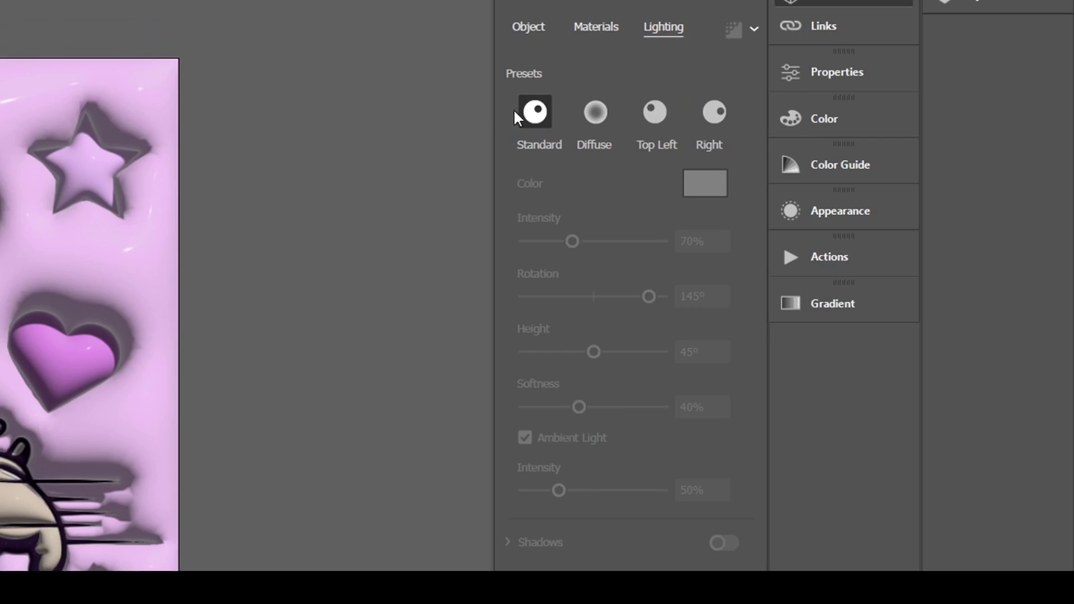
{"action": "left_click", "coordinate": [529, 126]}
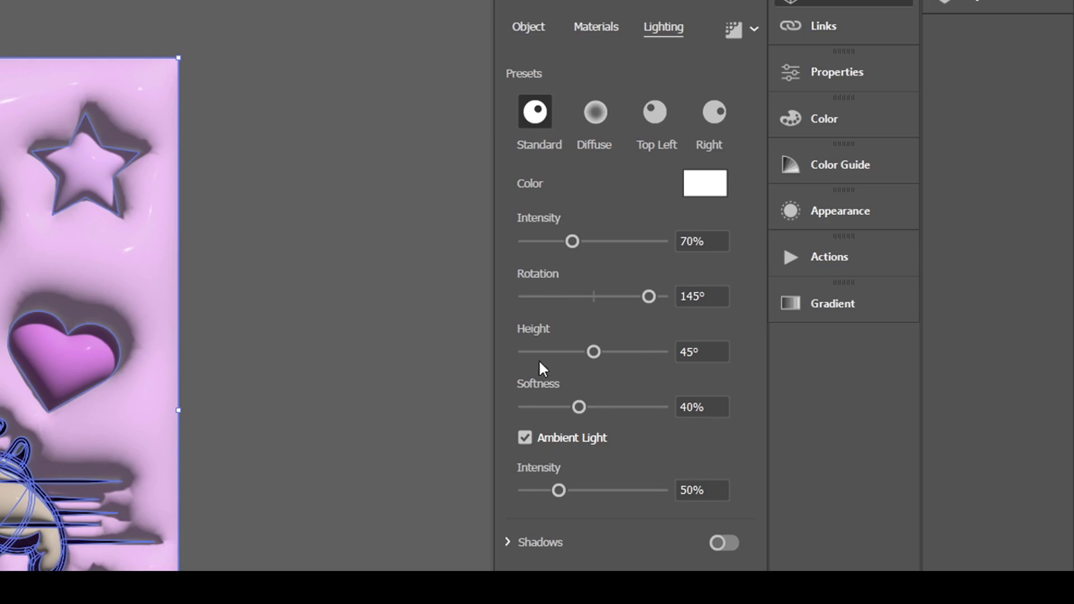
{"action": "left_click_drag", "start_coordinate": [594, 352], "coordinate": [624, 357]}
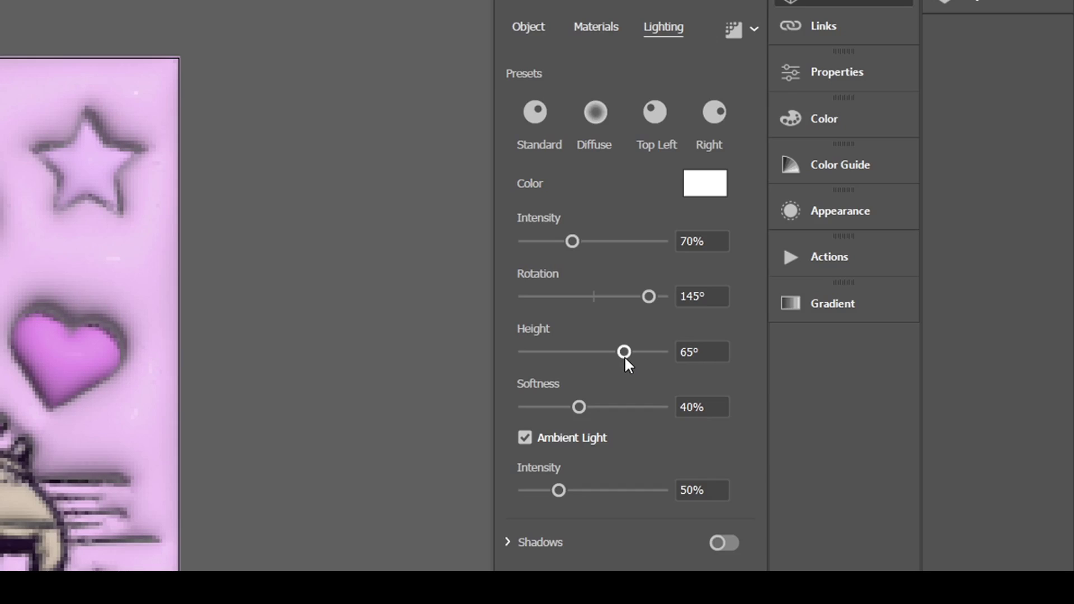
{"action": "key", "text": "ctrl+shift+a"}
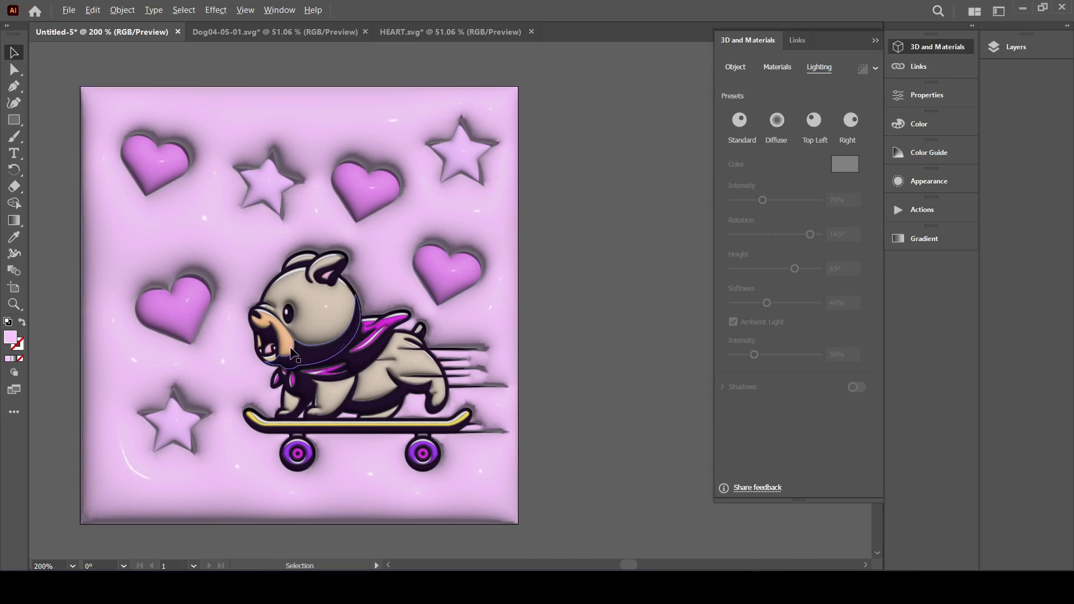
{"action": "scroll", "coordinate": [290, 350], "scroll_direction": "up", "scroll_amount": 2}
{"action": "scroll", "coordinate": [288, 348], "scroll_direction": "down", "scroll_amount": 1}
{"action": "scroll", "coordinate": [656, 226], "scroll_direction": "down", "scroll_amount": 3}
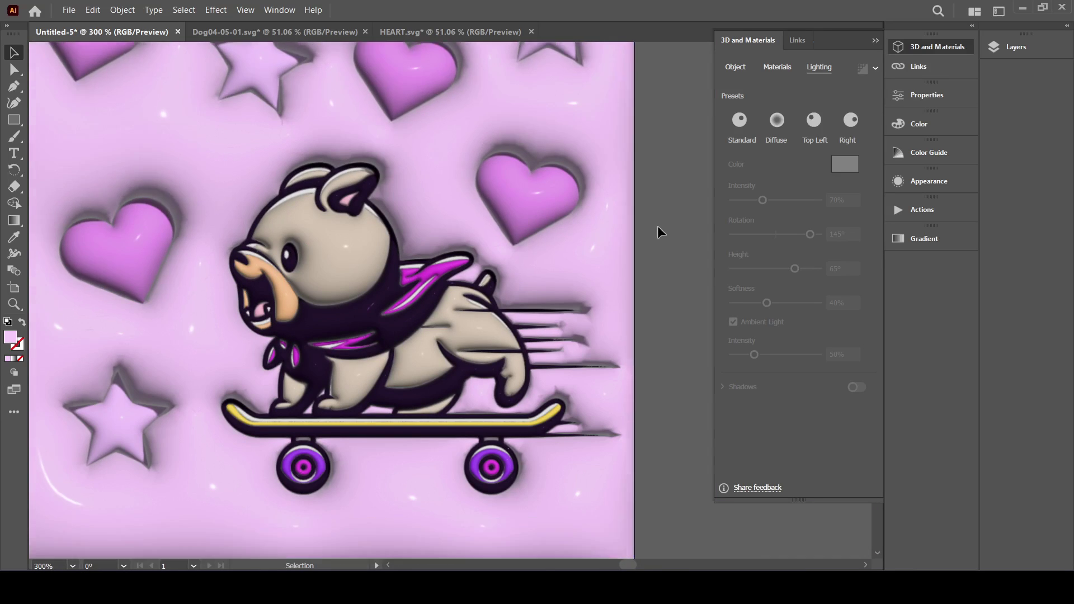
{"action": "scroll", "coordinate": [546, 233], "scroll_direction": "up", "scroll_amount": 3}
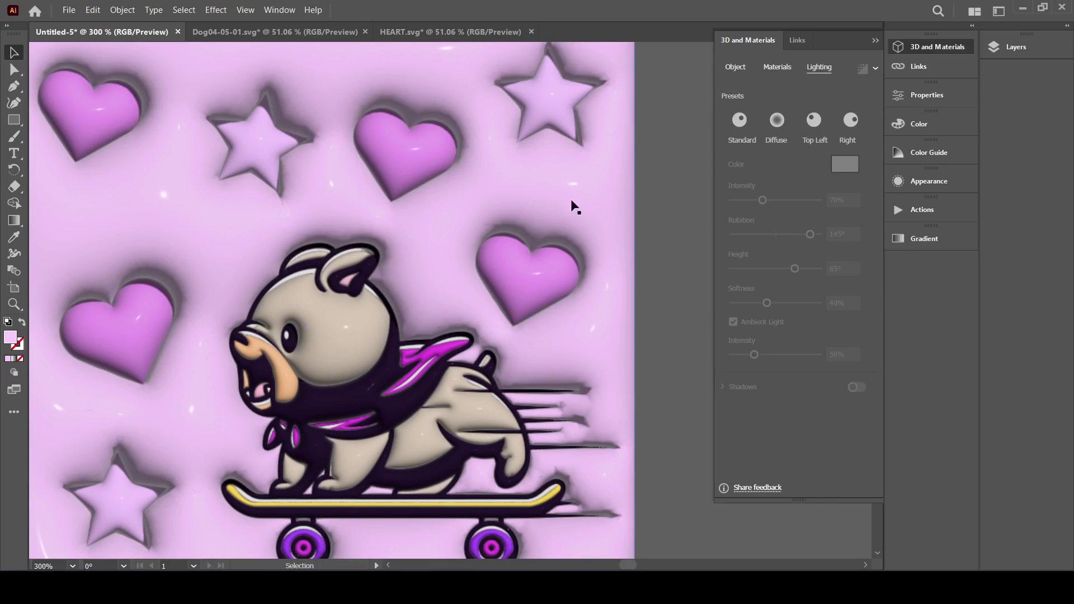
{"action": "scroll", "coordinate": [468, 211], "scroll_direction": "down", "scroll_amount": 1}
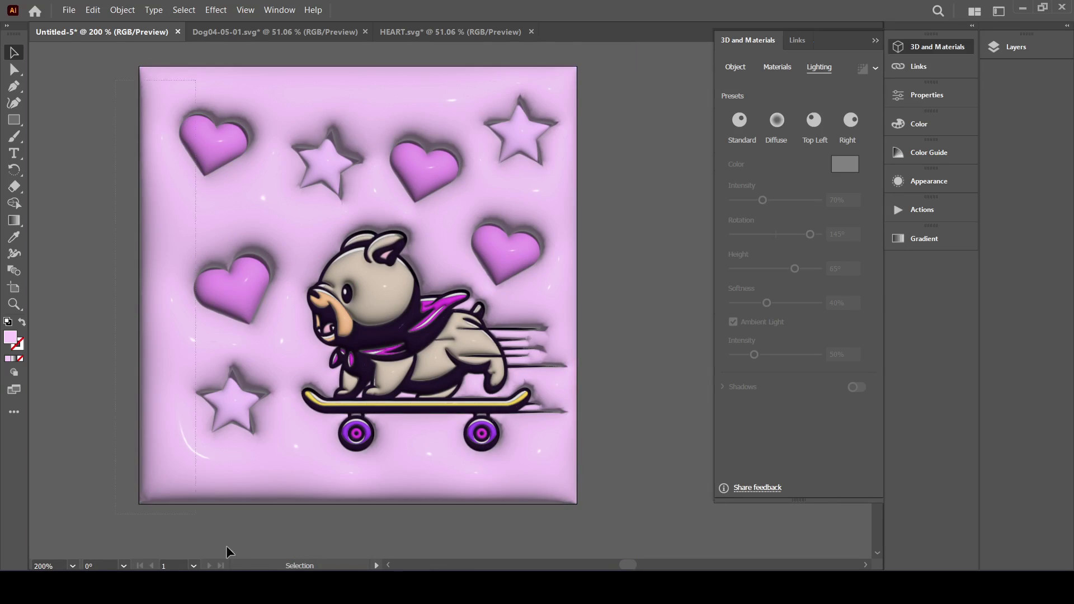
{"action": "scroll", "coordinate": [571, 475], "scroll_direction": "down", "scroll_amount": 3}
Reselect the artwork and raise the light height to 80°.
{"action": "key", "text": "ctrl+a"}
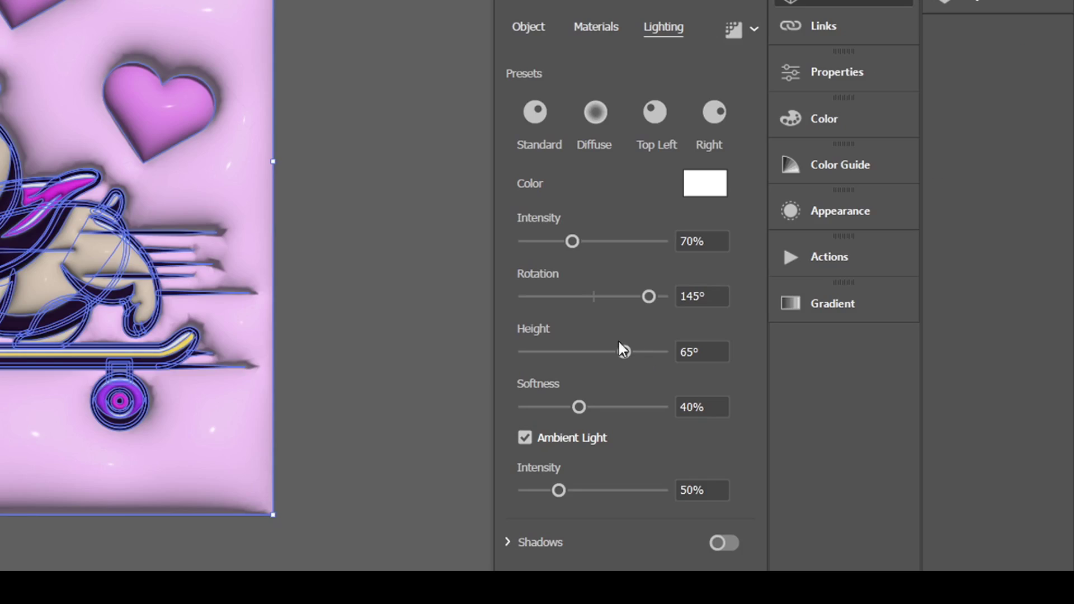
{"action": "left_click_drag", "start_coordinate": [797, 269], "coordinate": [803, 267]}
{"action": "left_click_drag", "start_coordinate": [637, 351], "coordinate": [651, 350]}
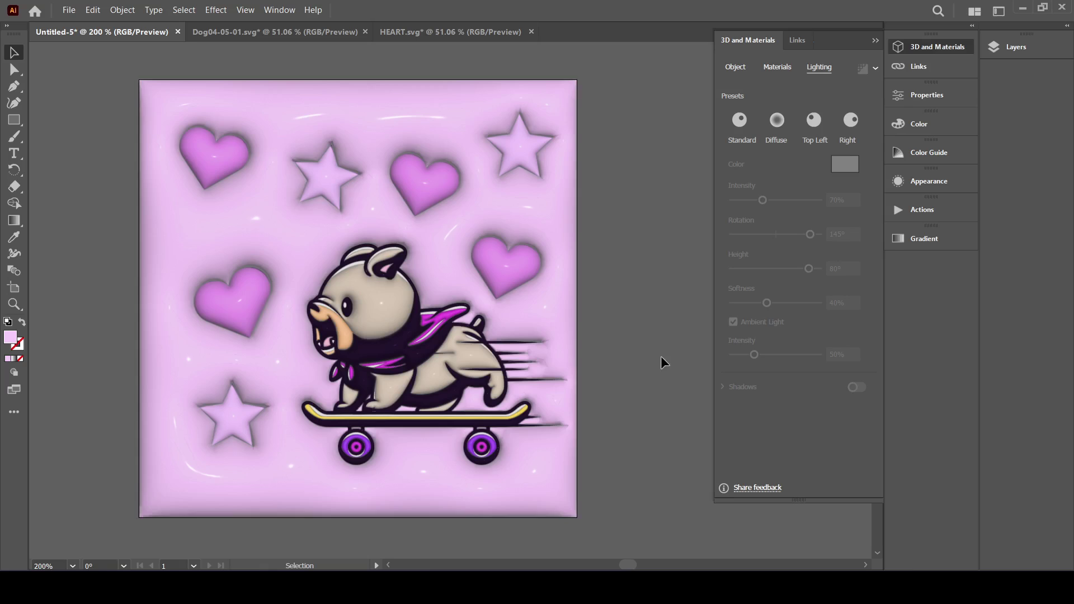
Zoom in and out to inspect the inflated dog, then select all the artwork.
{"action": "left_click", "coordinate": [406, 493]}
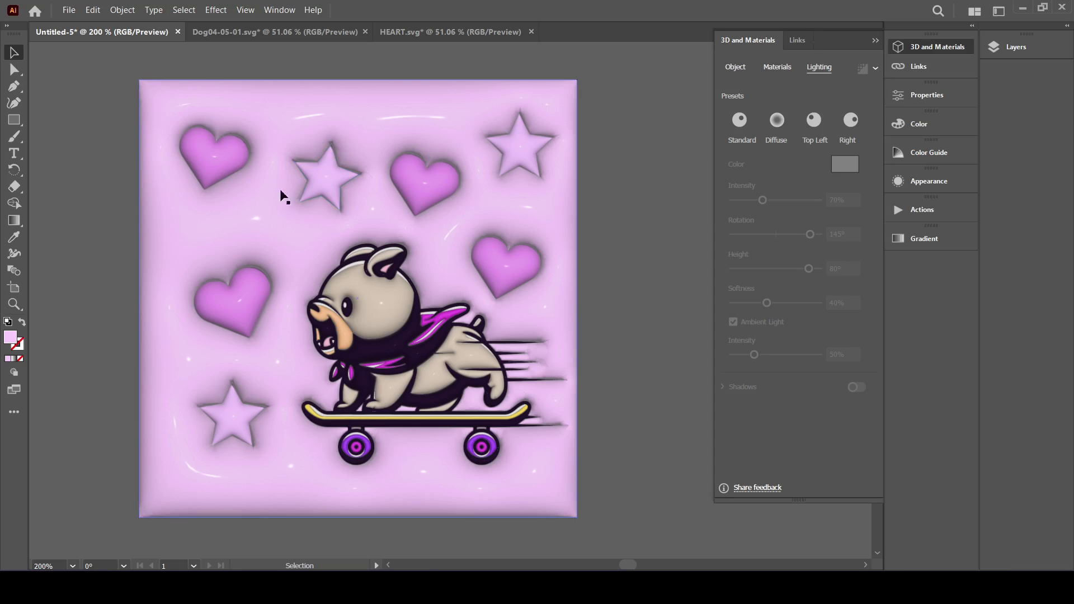
{"action": "scroll", "coordinate": [574, 442], "scroll_direction": "up", "scroll_amount": 3}
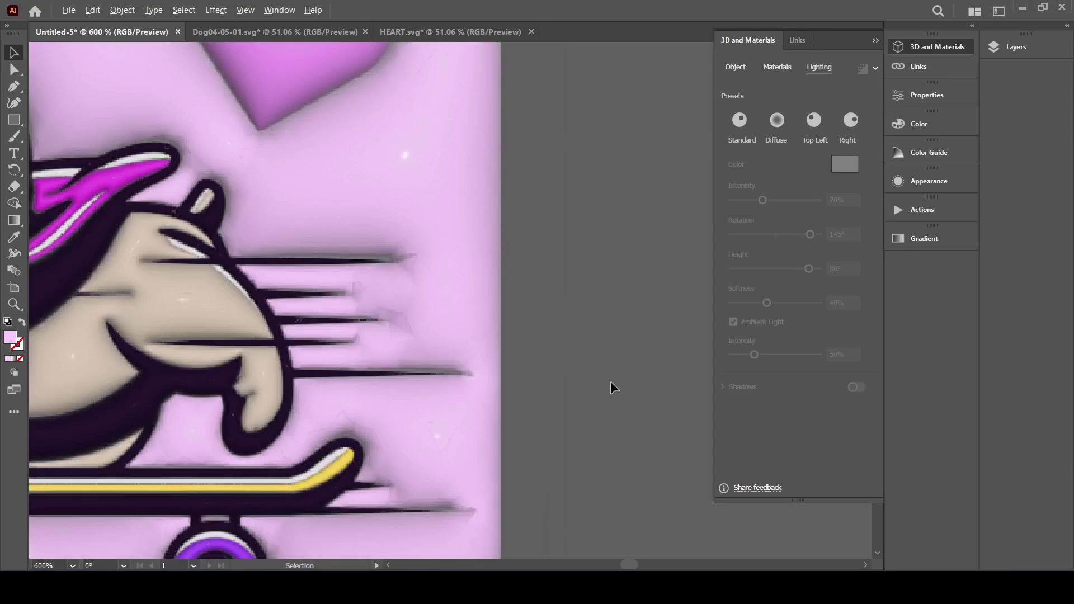
{"action": "scroll", "coordinate": [113, 371], "scroll_direction": "down", "scroll_amount": 5}
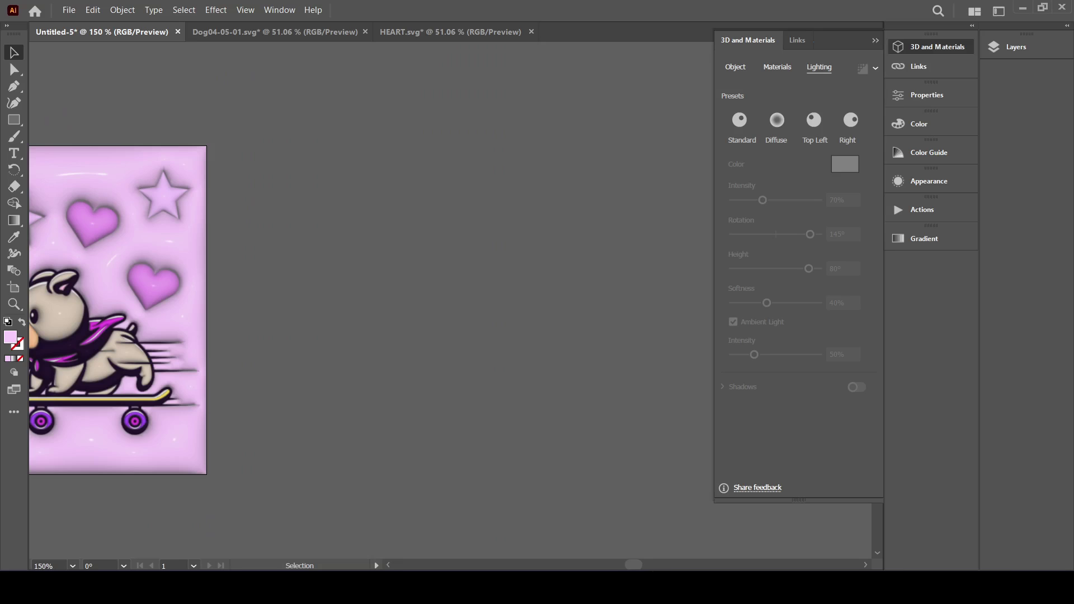
{"action": "left_click_drag", "start_coordinate": [630, 565], "coordinate": [629, 565]}
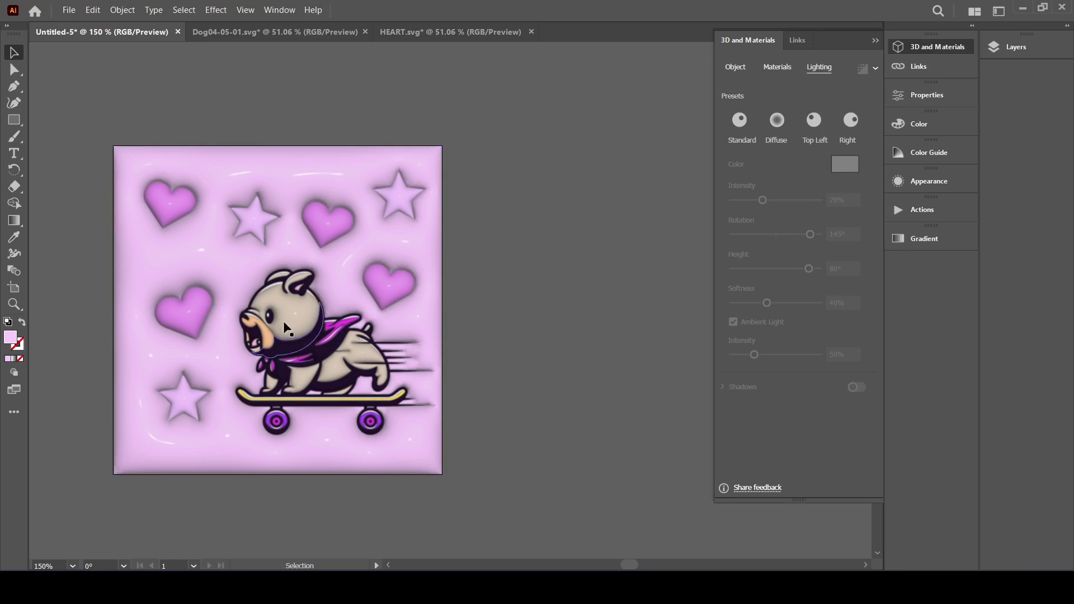
{"action": "scroll", "coordinate": [259, 294], "scroll_direction": "up", "scroll_amount": 2}
{"action": "scroll", "coordinate": [260, 294], "scroll_direction": "up", "scroll_amount": 2}
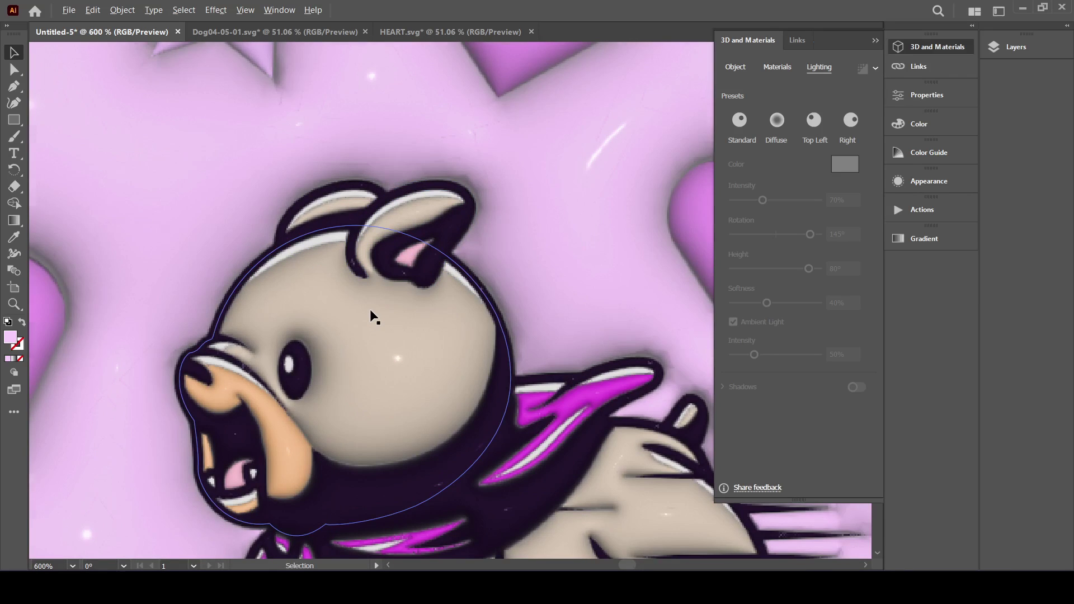
{"action": "scroll", "coordinate": [371, 315], "scroll_direction": "down", "scroll_amount": 2}
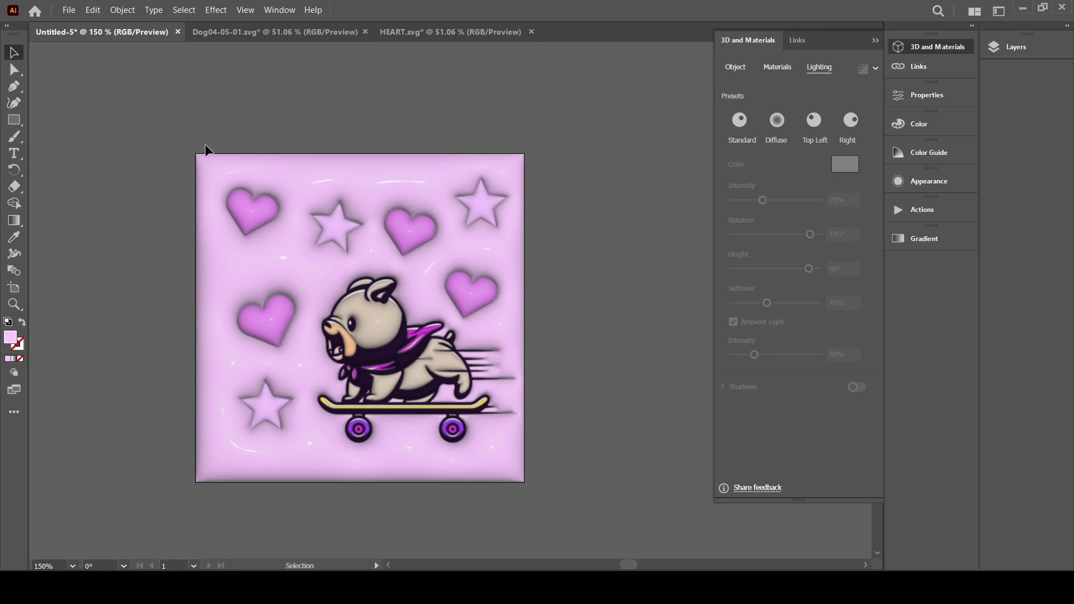
{"action": "key", "text": "ctrl+a"}
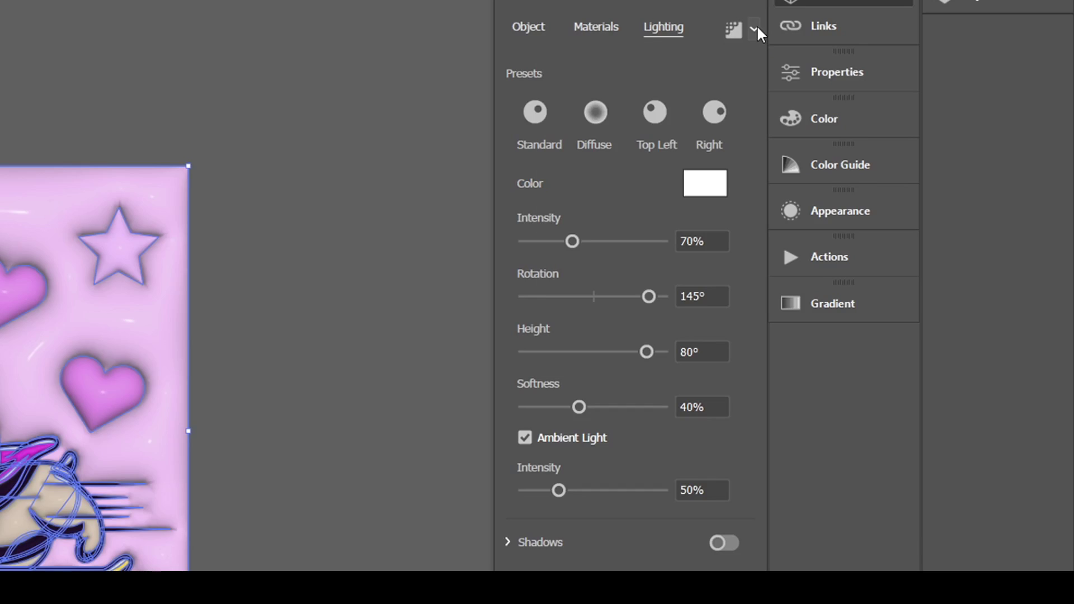
Render the artwork with Ray Tracing at Medium quality with Reduce Noise.
{"action": "left_click", "coordinate": [875, 68]}
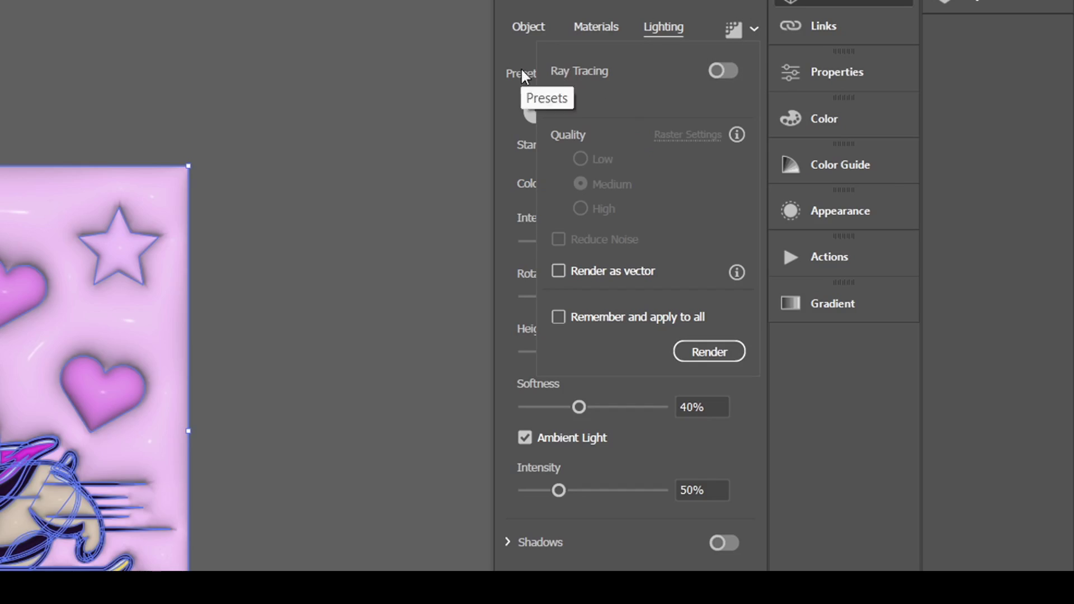
{"action": "left_click", "coordinate": [720, 74]}
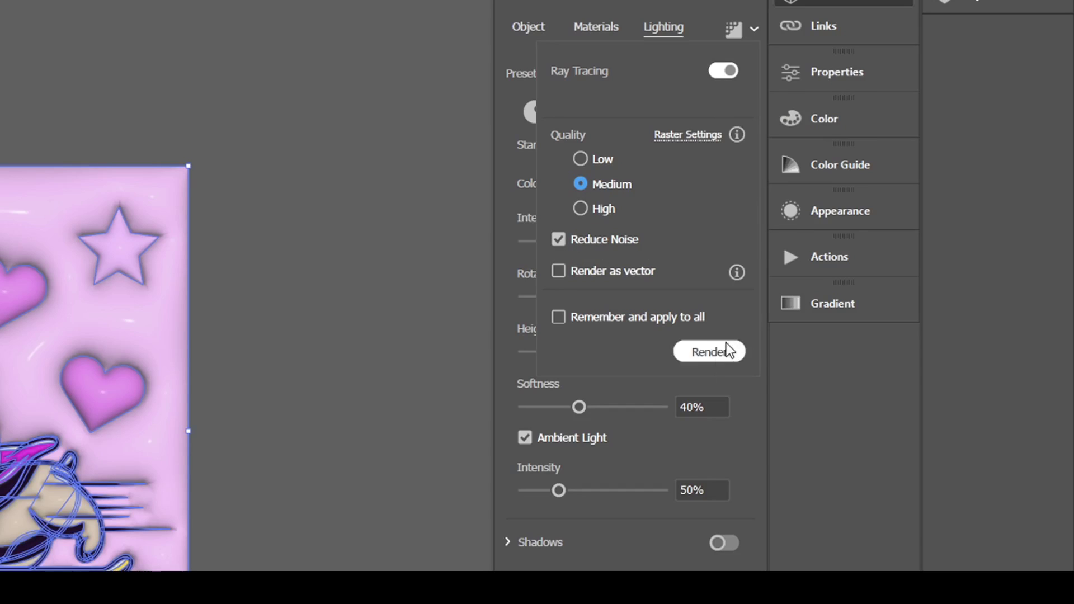
{"action": "left_click", "coordinate": [717, 355]}
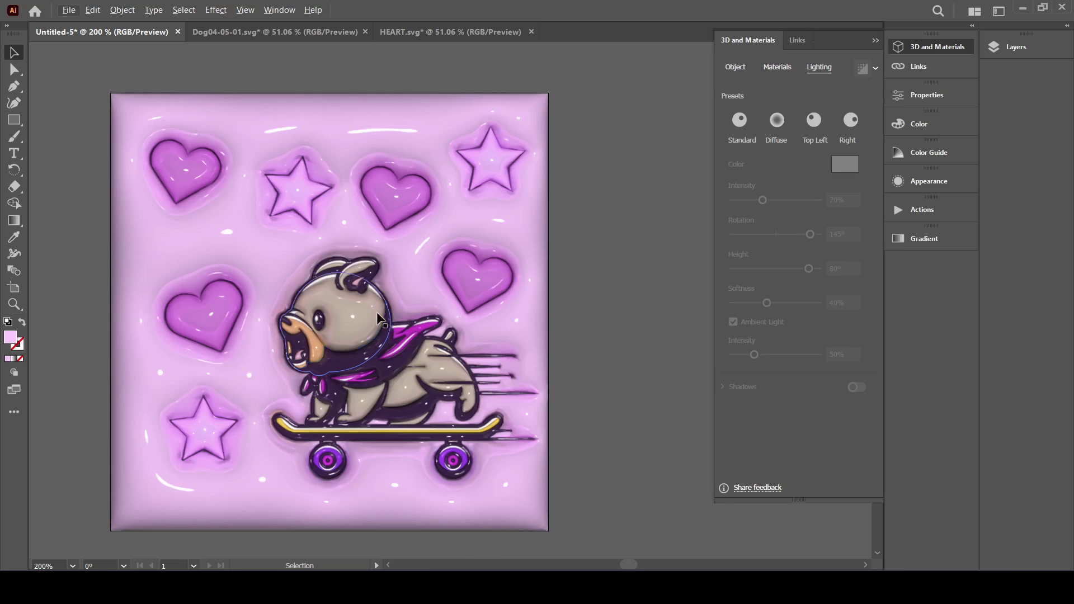
{"action": "scroll", "coordinate": [374, 307], "scroll_direction": "up", "scroll_amount": 2}
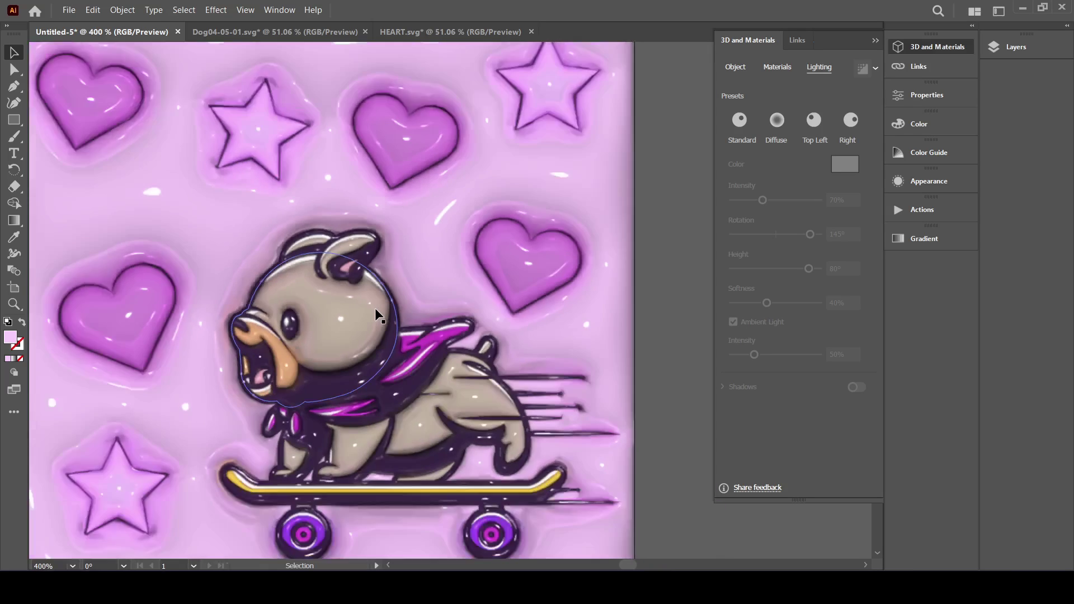
{"action": "scroll", "coordinate": [375, 308], "scroll_direction": "down", "scroll_amount": 3}
{"action": "scroll", "coordinate": [378, 317], "scroll_direction": "up", "scroll_amount": 2}
{"action": "scroll", "coordinate": [378, 316], "scroll_direction": "up", "scroll_amount": 2}
{"action": "left_click", "coordinate": [509, 301]}
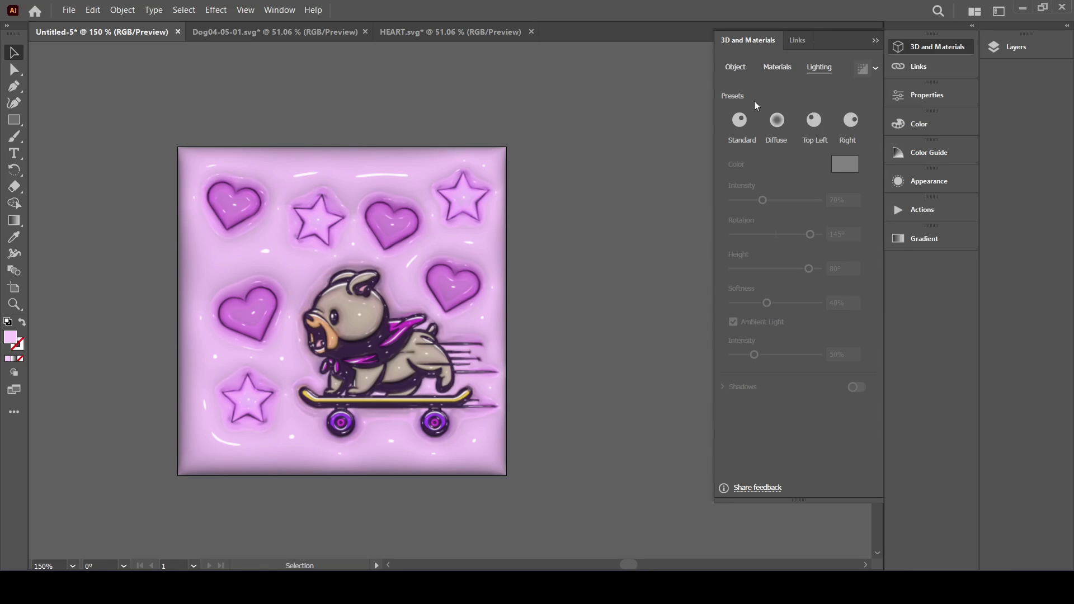
Raise the Default material's Roughness from 0 to 1.
{"action": "key", "text": "ctrl+a"}
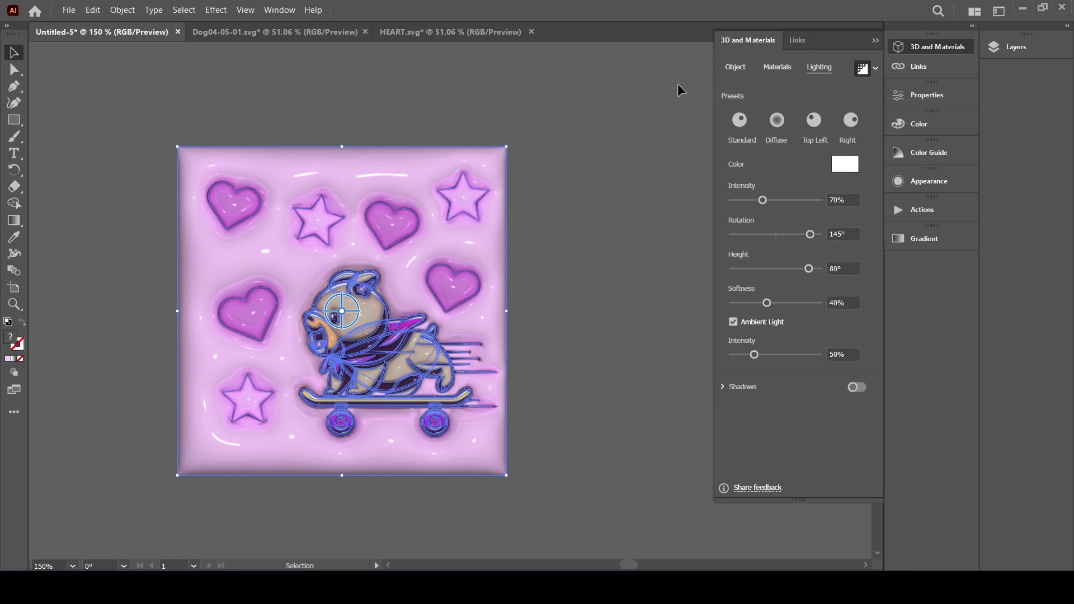
{"action": "left_click", "coordinate": [730, 67]}
{"action": "left_click", "coordinate": [776, 66]}
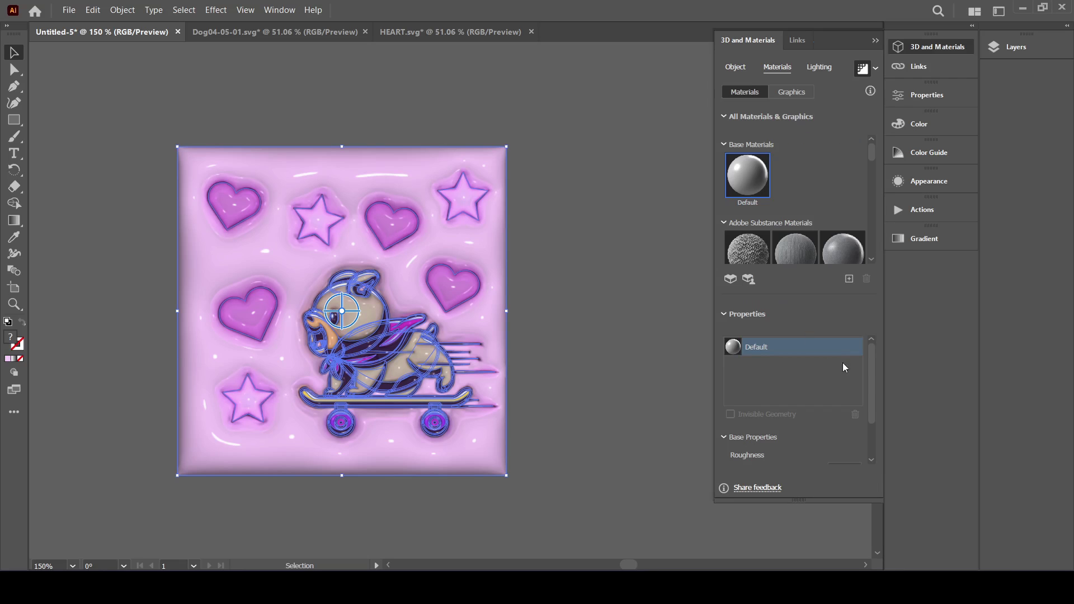
{"action": "left_click_drag", "start_coordinate": [871, 367], "coordinate": [881, 445]}
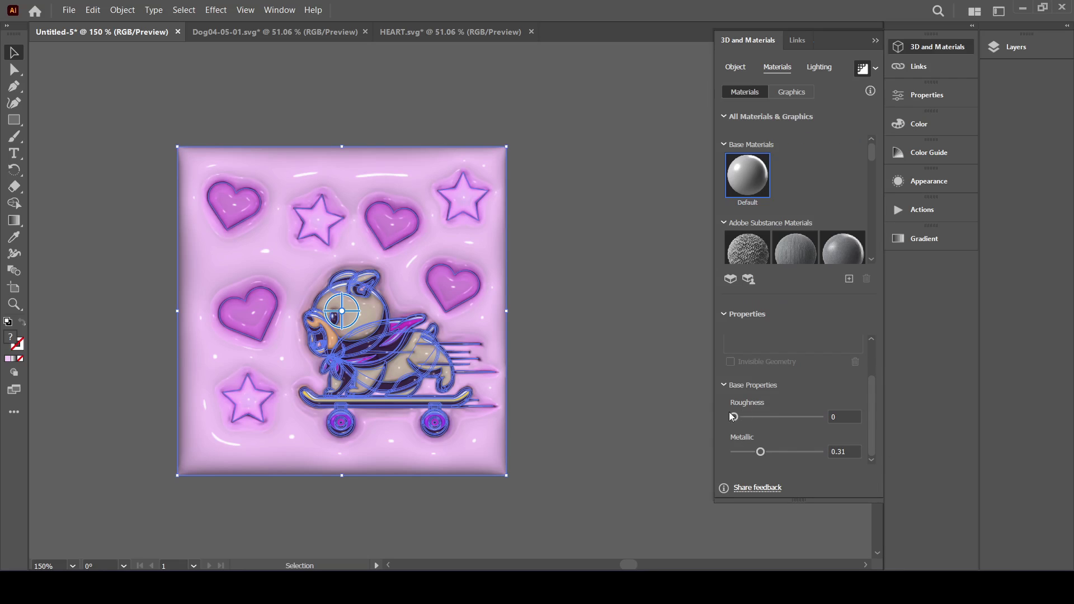
{"action": "left_click_drag", "start_coordinate": [732, 416], "coordinate": [844, 425]}
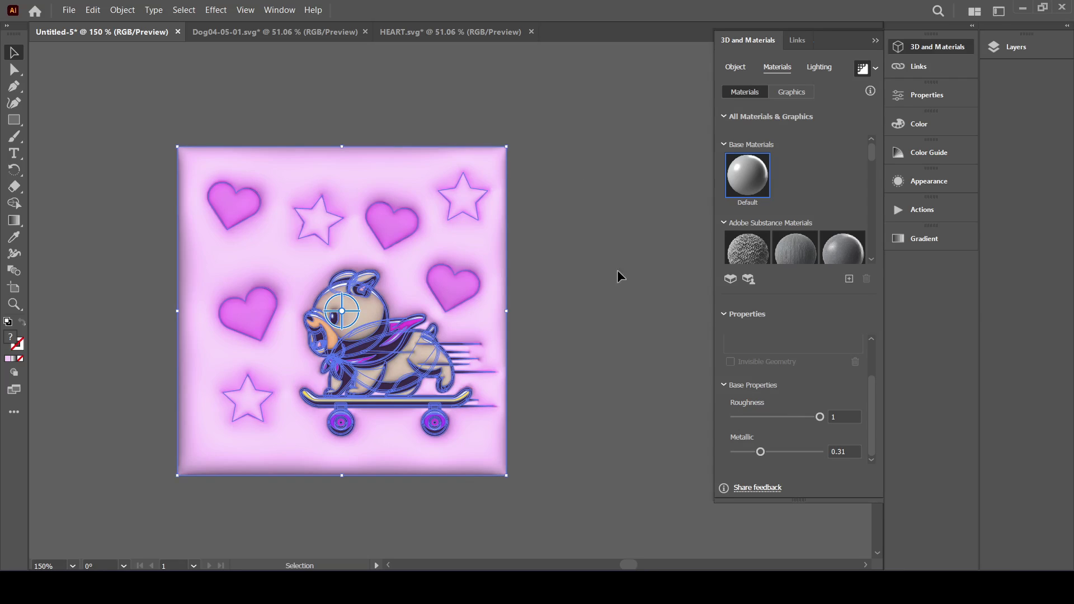
{"action": "left_click", "coordinate": [565, 263]}
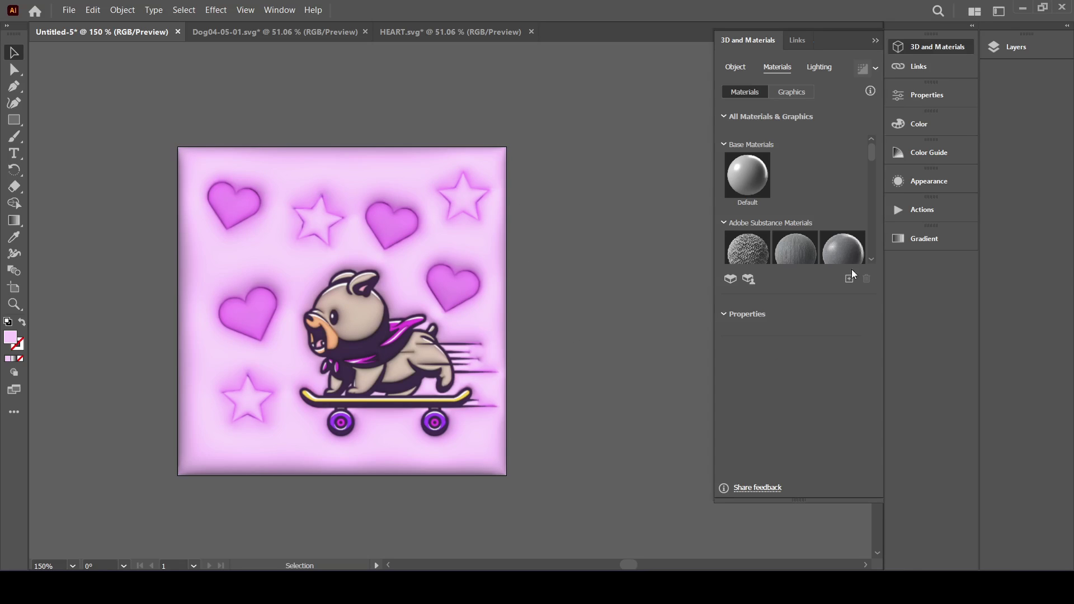
Lower the material's Metallic from 0.31 to 0 and view at 100%.
{"action": "key", "text": "ctrl+a"}
{"action": "left_click", "coordinate": [170, 145]}
{"action": "key", "text": "ctrl+a"}
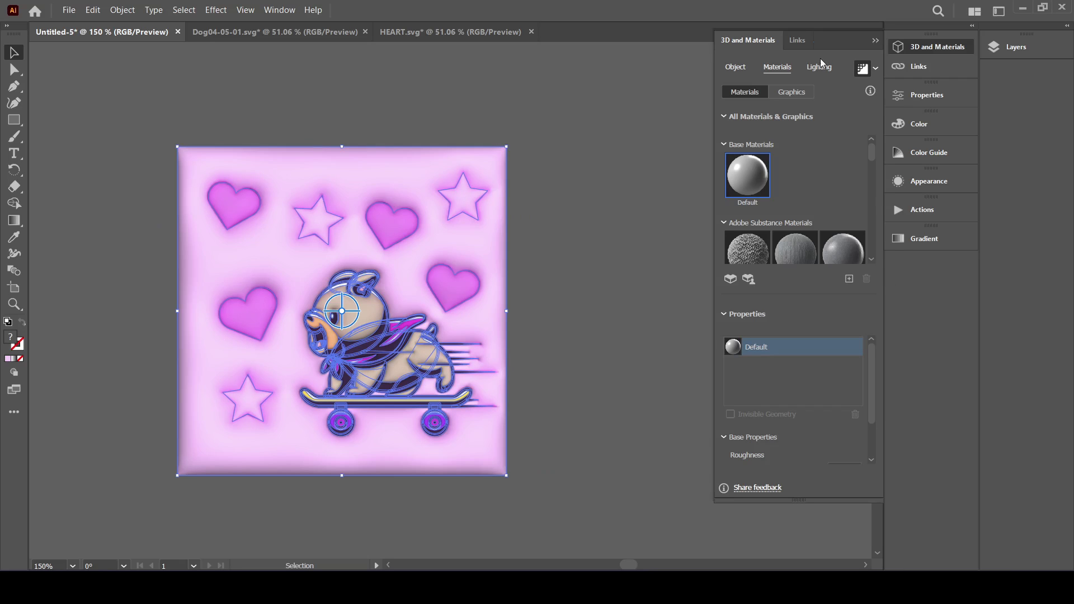
{"action": "scroll", "coordinate": [878, 420], "scroll_direction": "down", "scroll_amount": 2}
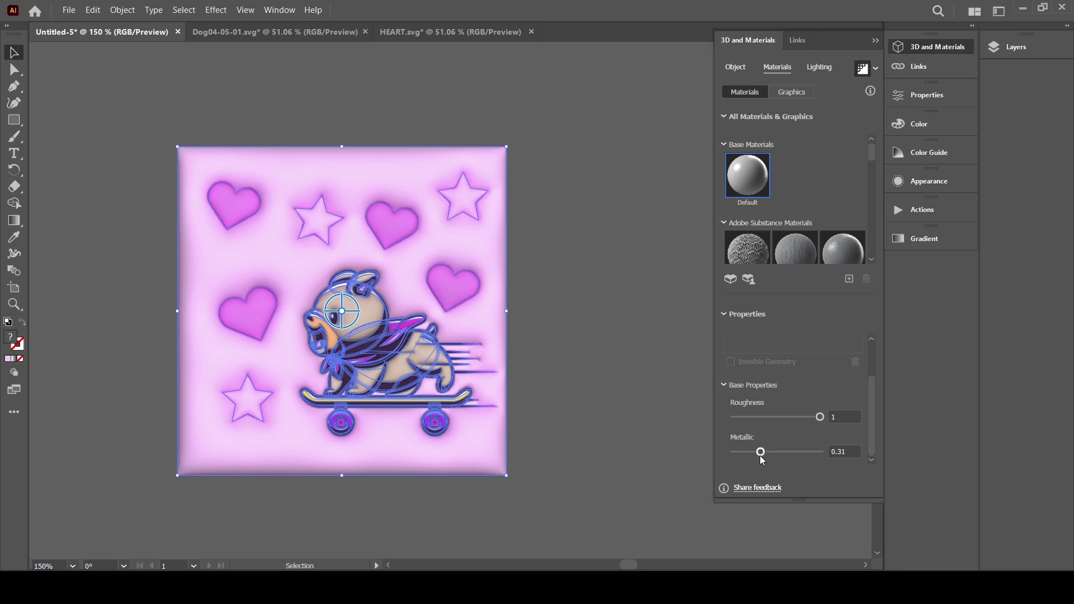
{"action": "left_click_drag", "start_coordinate": [761, 451], "coordinate": [604, 450]}
{"action": "left_click", "coordinate": [573, 176]}
{"action": "key", "text": "ctrl+1"}
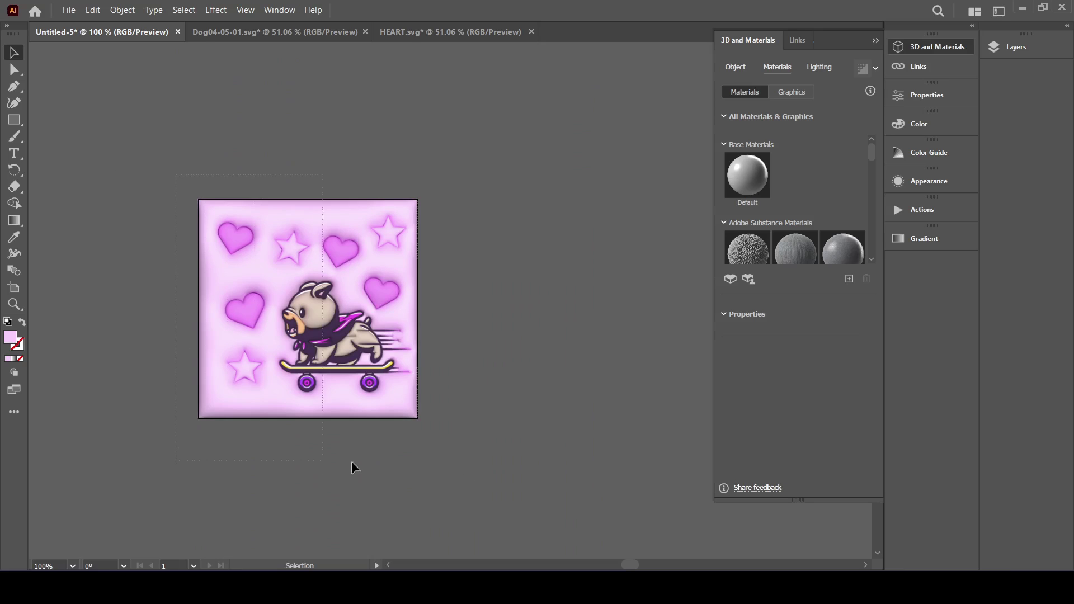
Raise the 3D artwork's Metallic from 0 to 0.62 and zoom the view to 200%.
{"action": "left_click", "coordinate": [386, 405]}
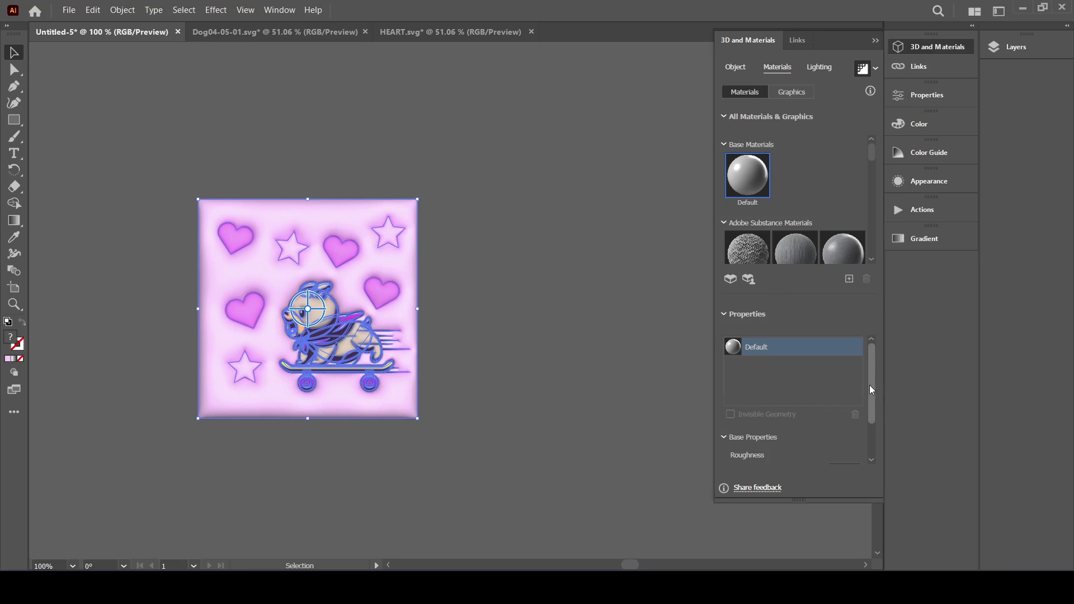
{"action": "left_click_drag", "start_coordinate": [870, 385], "coordinate": [827, 473]}
{"action": "left_click_drag", "start_coordinate": [735, 452], "coordinate": [789, 452]}
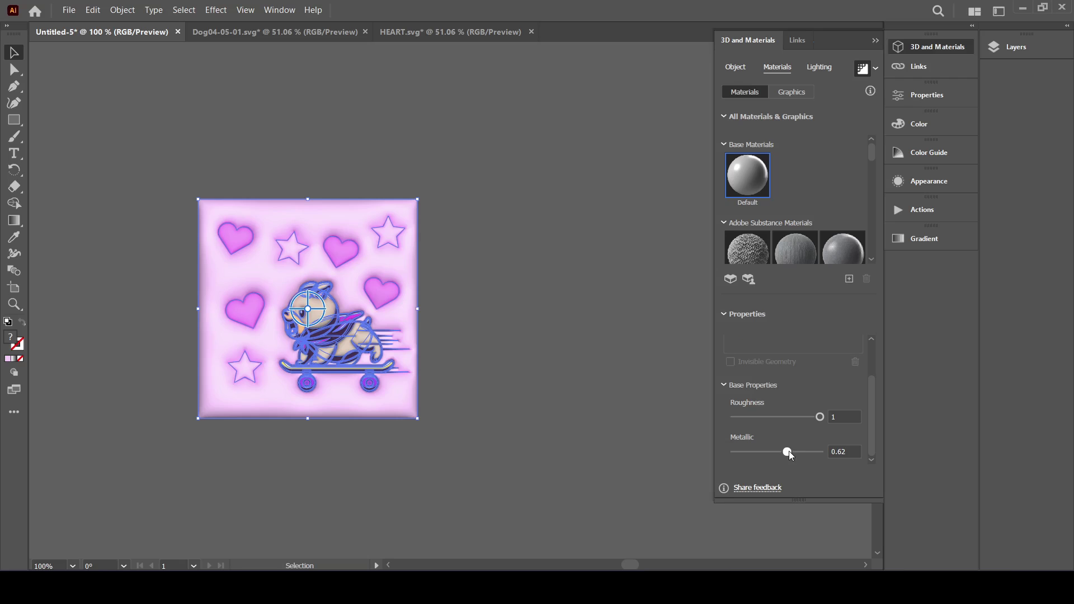
{"action": "left_click", "coordinate": [699, 432]}
{"action": "key", "text": "ctrl+equal"}
{"action": "key", "text": "ctrl+equal"}
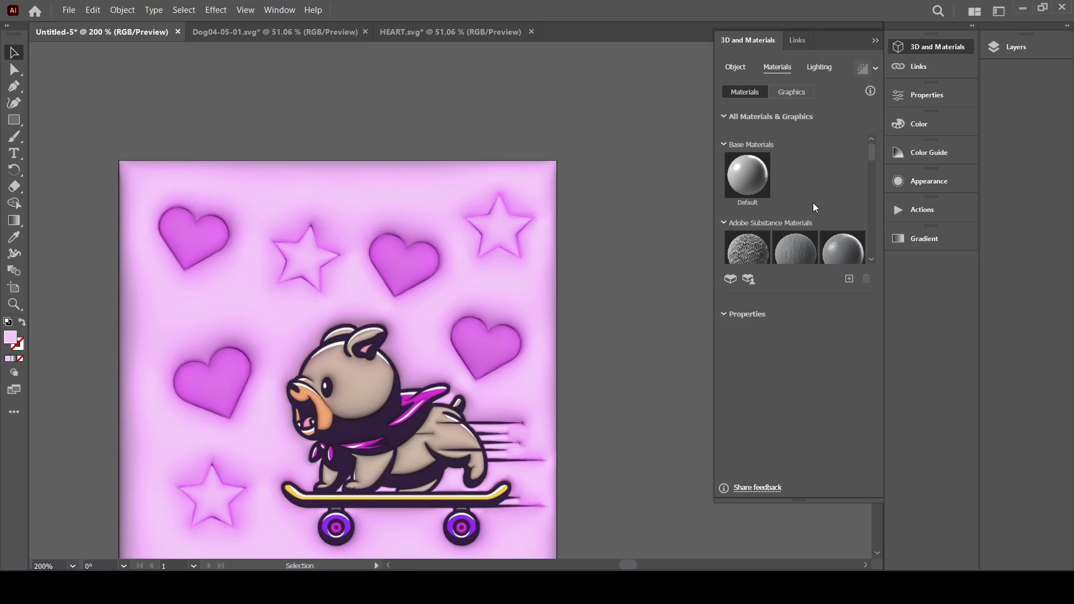
Lower the whole artwork's Roughness from 1 to 0 and view the glossy render.
{"action": "left_click_drag", "start_coordinate": [93, 136], "coordinate": [470, 431]}
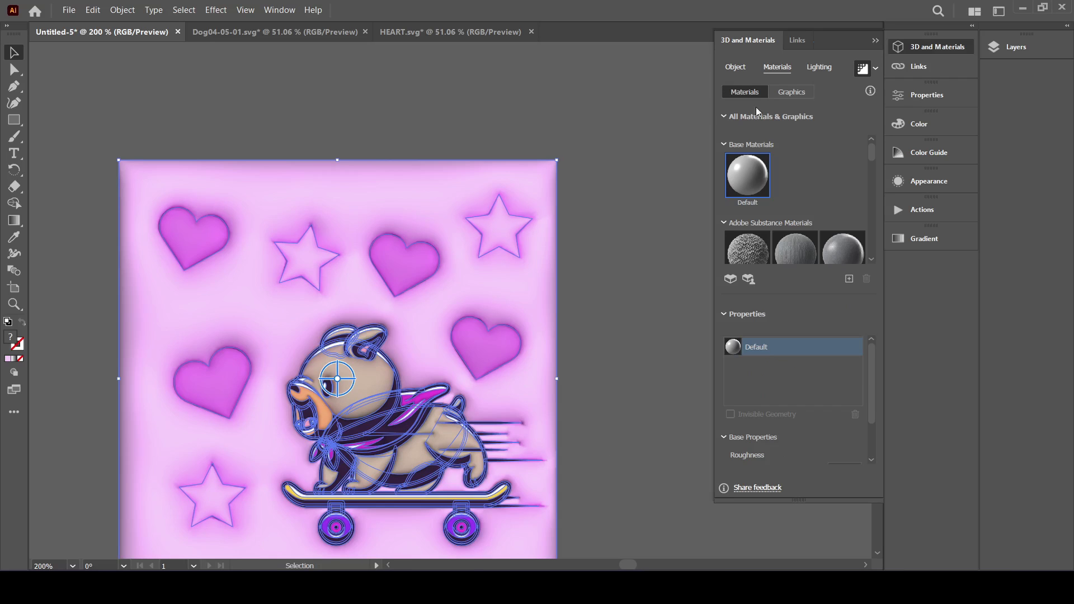
{"action": "left_click_drag", "start_coordinate": [874, 411], "coordinate": [875, 439]}
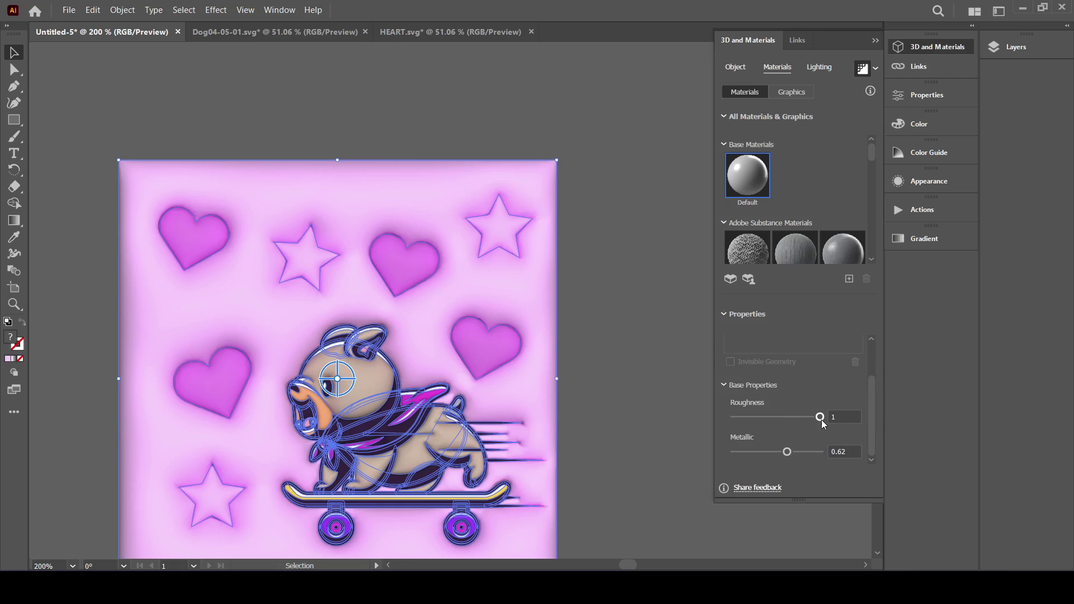
{"action": "left_click_drag", "start_coordinate": [820, 417], "coordinate": [734, 417]}
{"action": "scroll", "coordinate": [664, 411], "scroll_direction": "down", "scroll_amount": 3}
{"action": "left_click", "coordinate": [570, 458]}
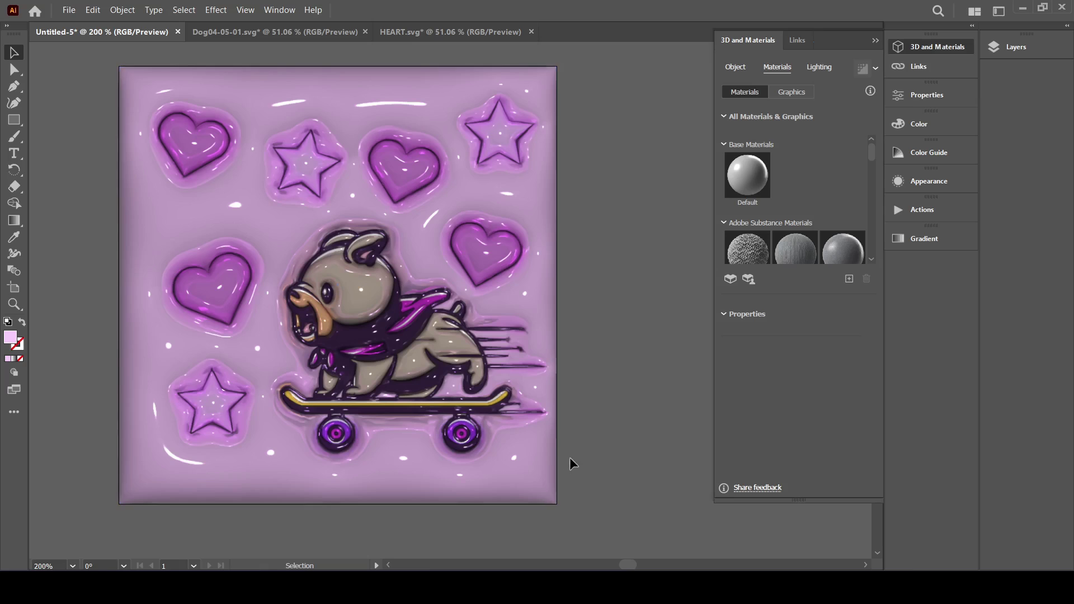
{"action": "scroll", "coordinate": [653, 356], "scroll_direction": "up", "scroll_amount": 1}
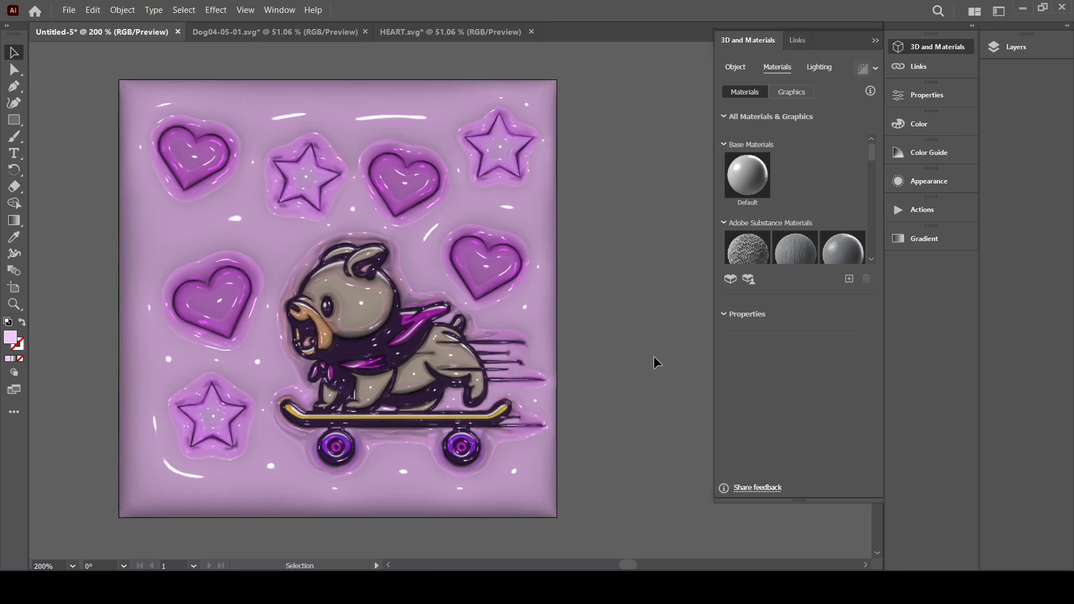
Reselect all the artwork, reduce Metallic to about 0.3, and view the final render.
{"action": "left_click_drag", "start_coordinate": [96, 59], "coordinate": [462, 536]}
{"action": "left_click_drag", "start_coordinate": [589, 528], "coordinate": [567, 519]}
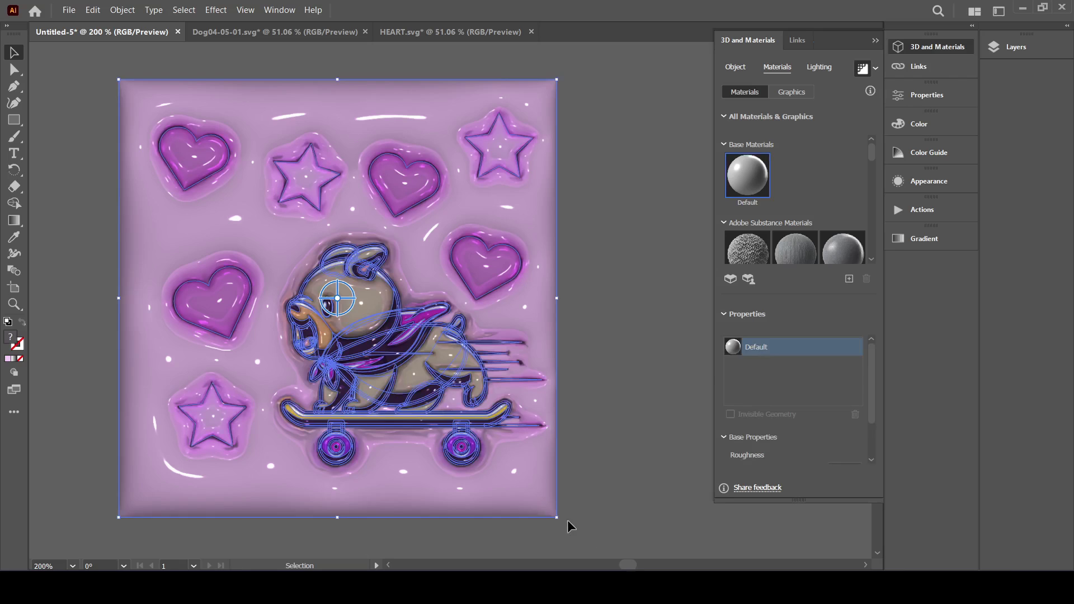
{"action": "scroll", "coordinate": [874, 392], "scroll_direction": "down", "scroll_amount": 2}
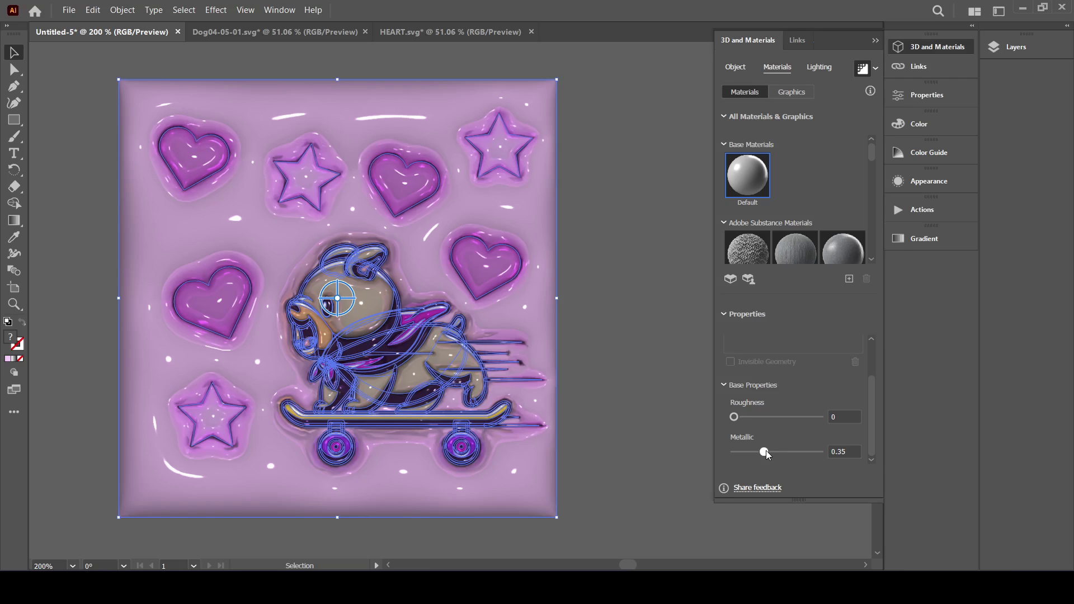
{"action": "left_click_drag", "start_coordinate": [767, 451], "coordinate": [761, 451]}
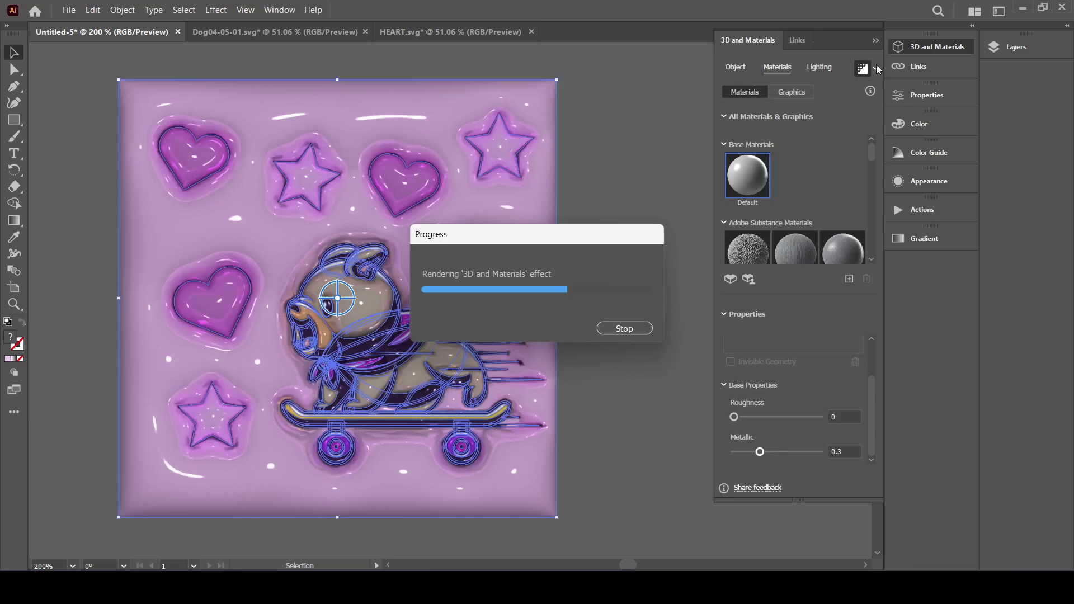
{"action": "left_click", "coordinate": [616, 252]}
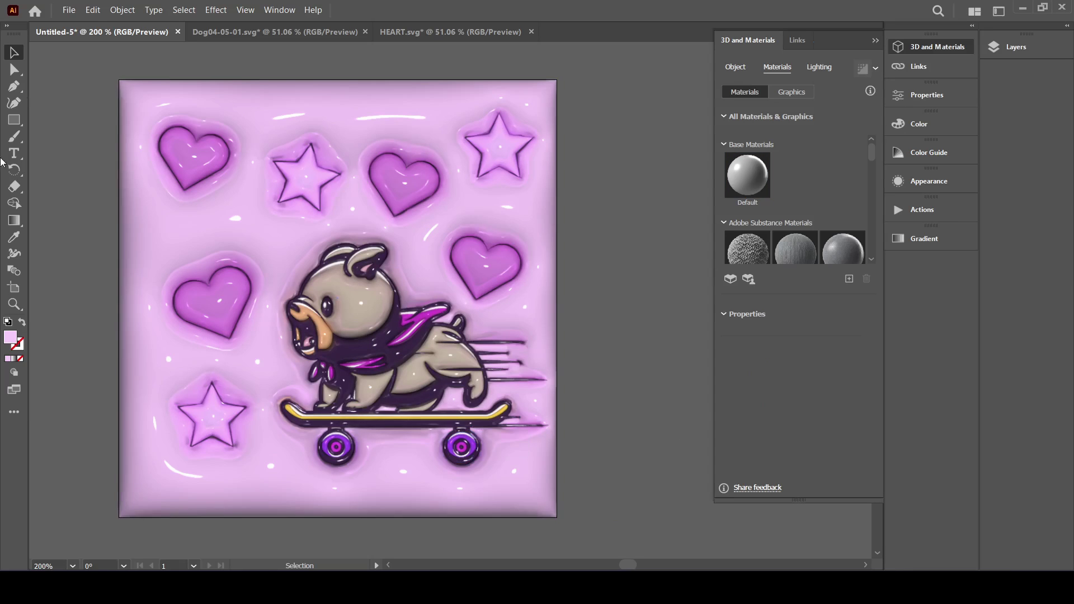
Start File > Export > Export As and set the file format to SVG.
{"action": "left_click", "coordinate": [69, 10]}
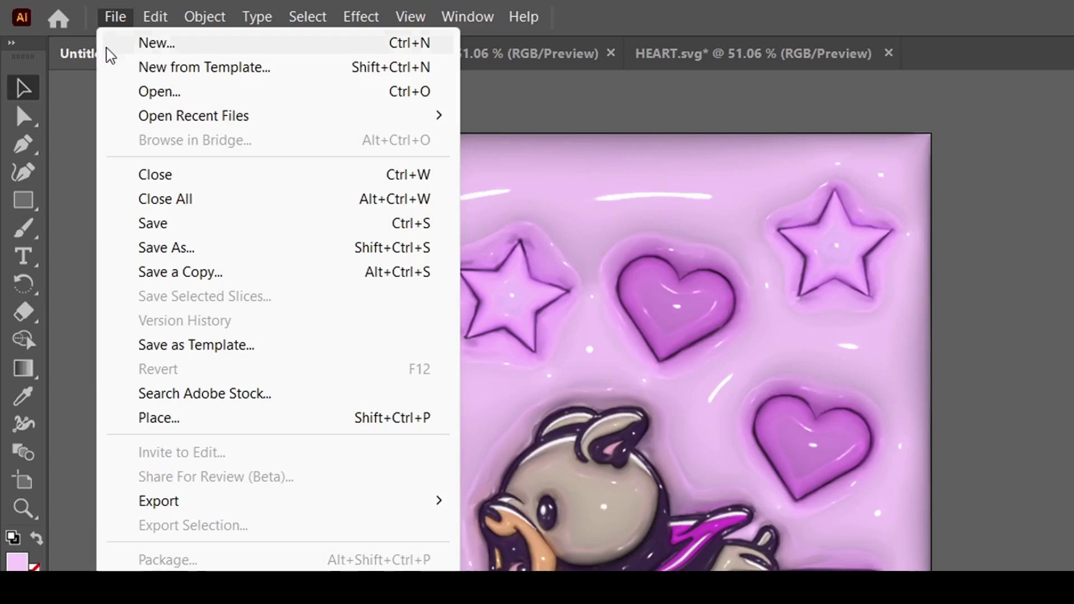
{"action": "left_click", "coordinate": [65, 7]}
{"action": "left_click", "coordinate": [65, 7]}
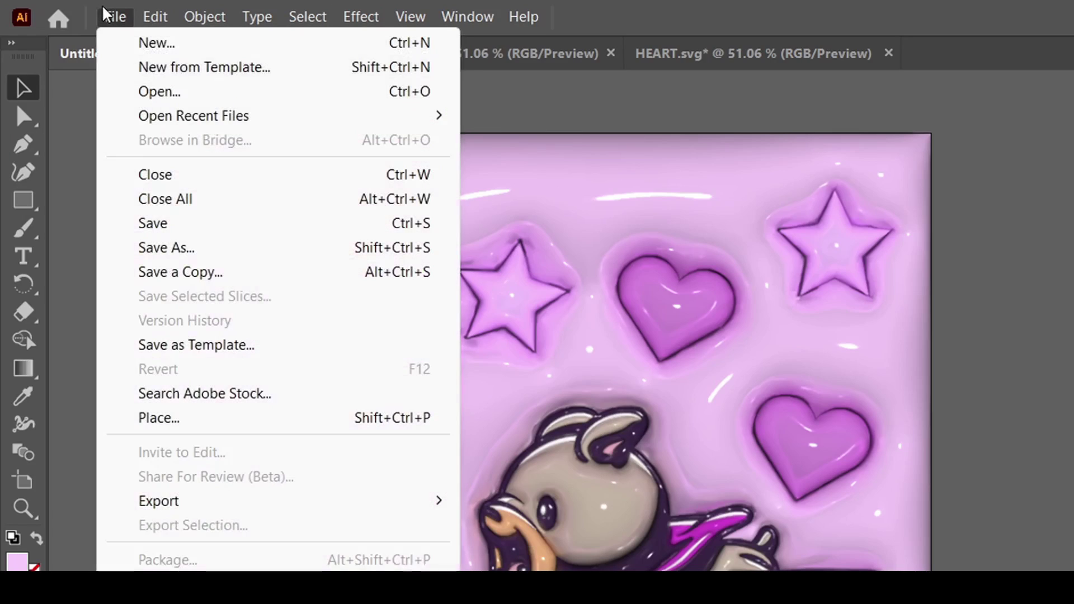
{"action": "mouse_move", "coordinate": [185, 501]}
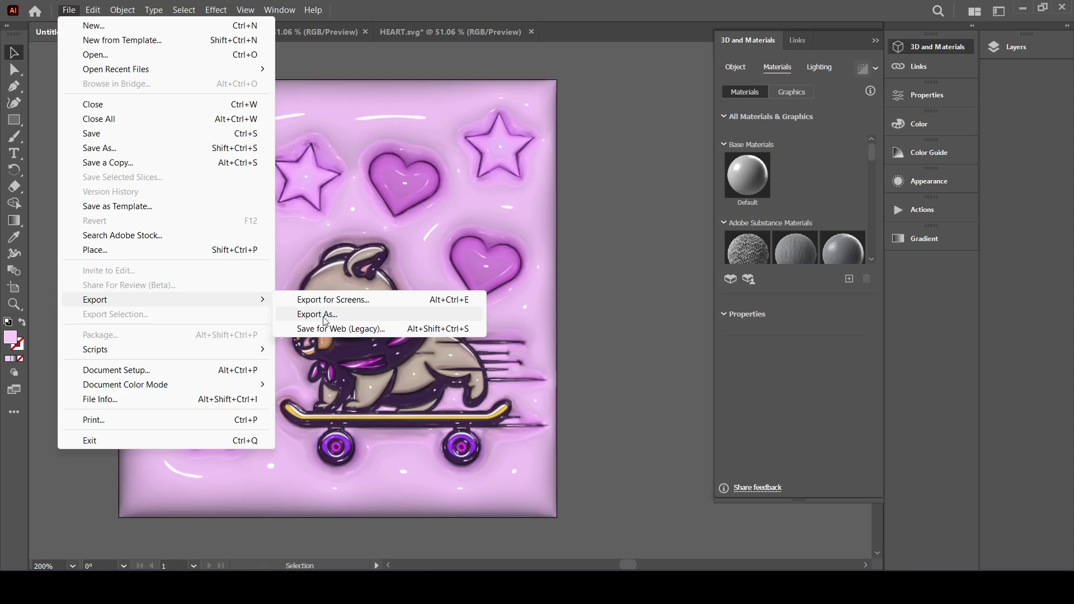
{"action": "left_click", "coordinate": [523, 525]}
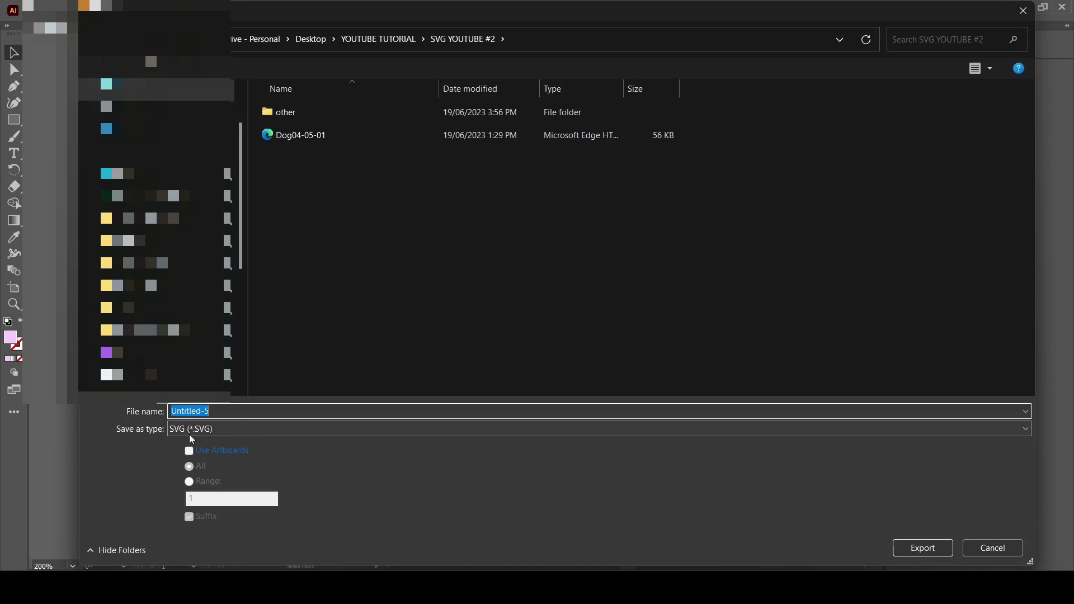
{"action": "left_click", "coordinate": [239, 429]}
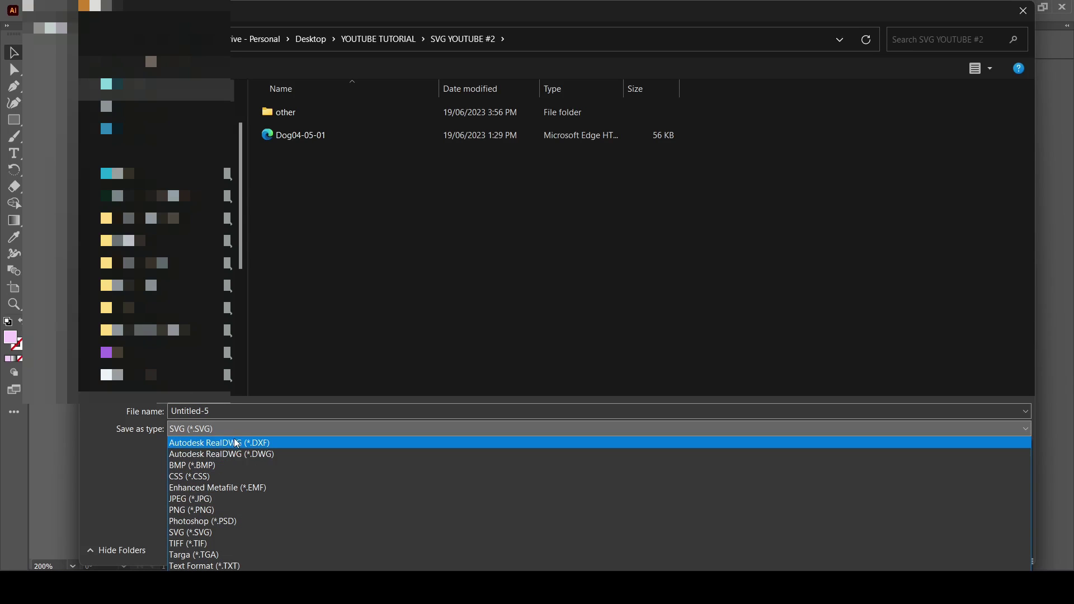
{"action": "left_click", "coordinate": [213, 512]}
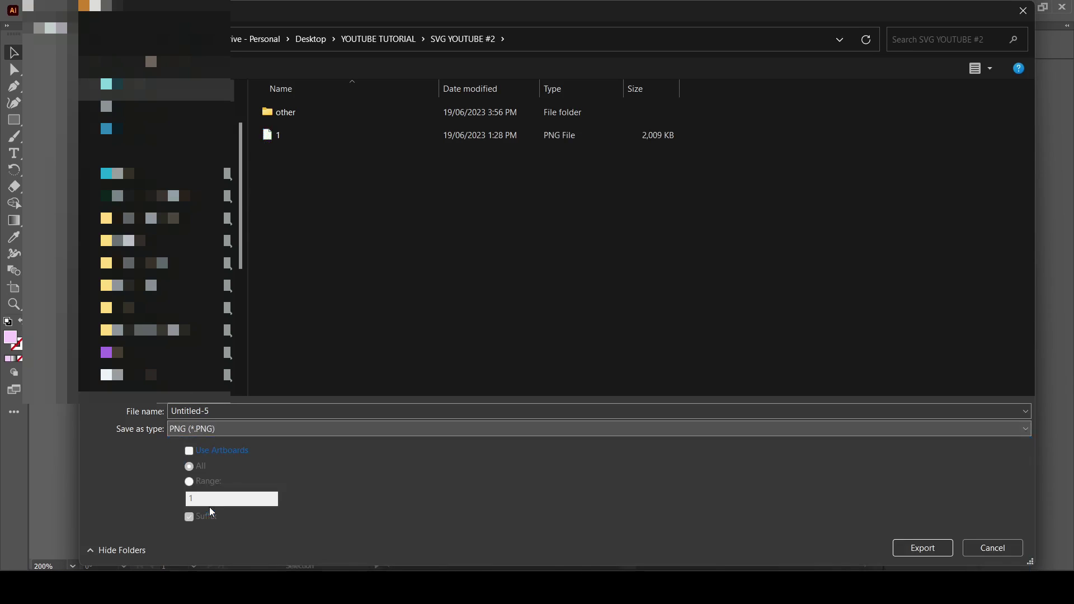
{"action": "left_click", "coordinate": [228, 429]}
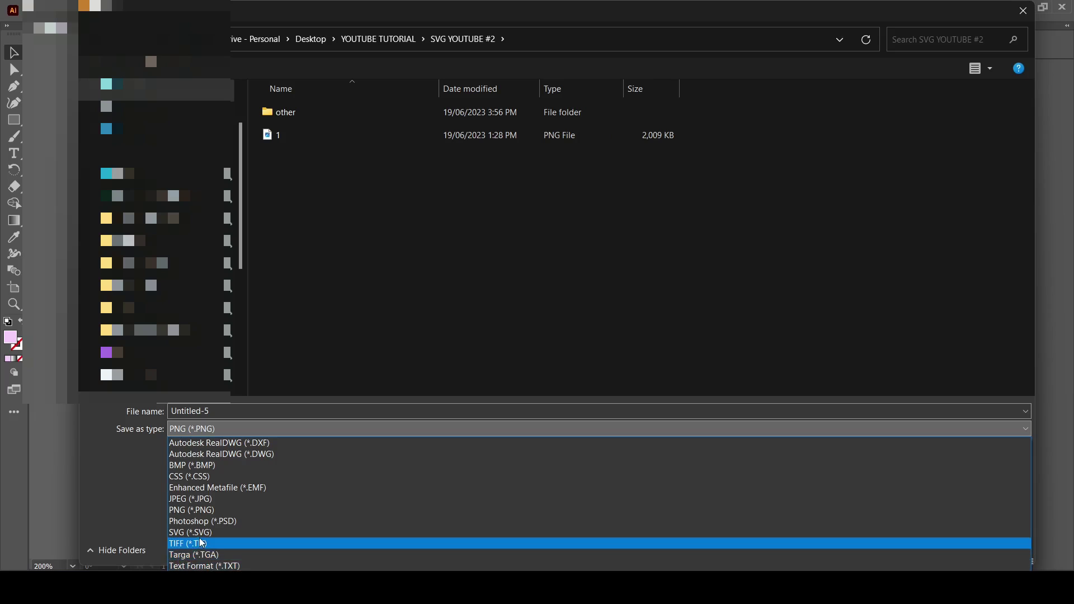
{"action": "left_click", "coordinate": [202, 532]}
Name the file 'cute pink doggo', export it, and accept the SVG Options.
{"action": "left_click", "coordinate": [244, 413]}
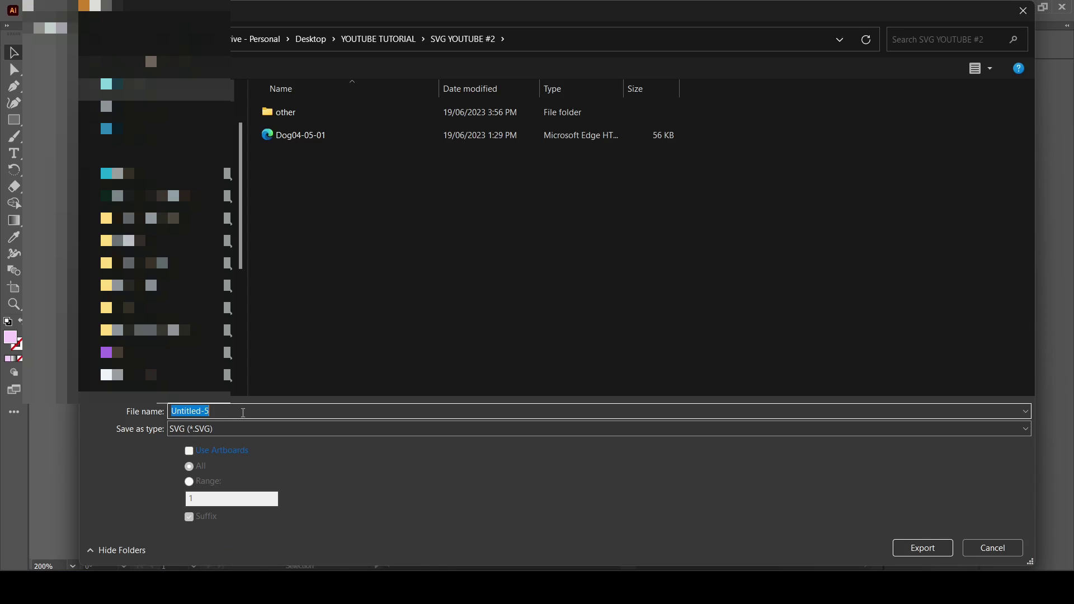
{"action": "key", "text": "BackSpace"}
{"action": "type", "text": "pink doggo"}
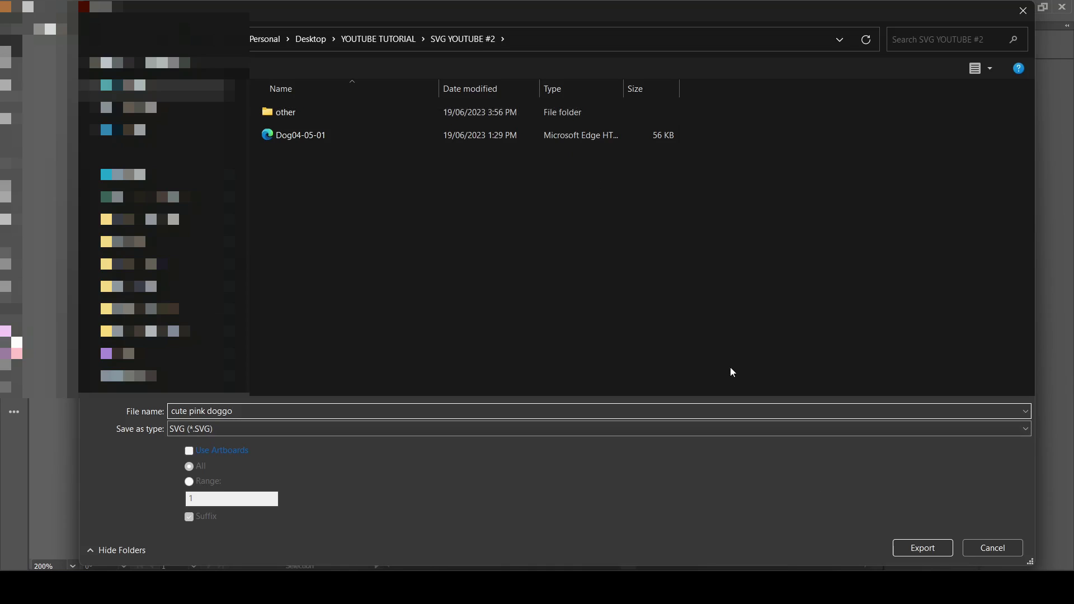
{"action": "left_click", "coordinate": [924, 548]}
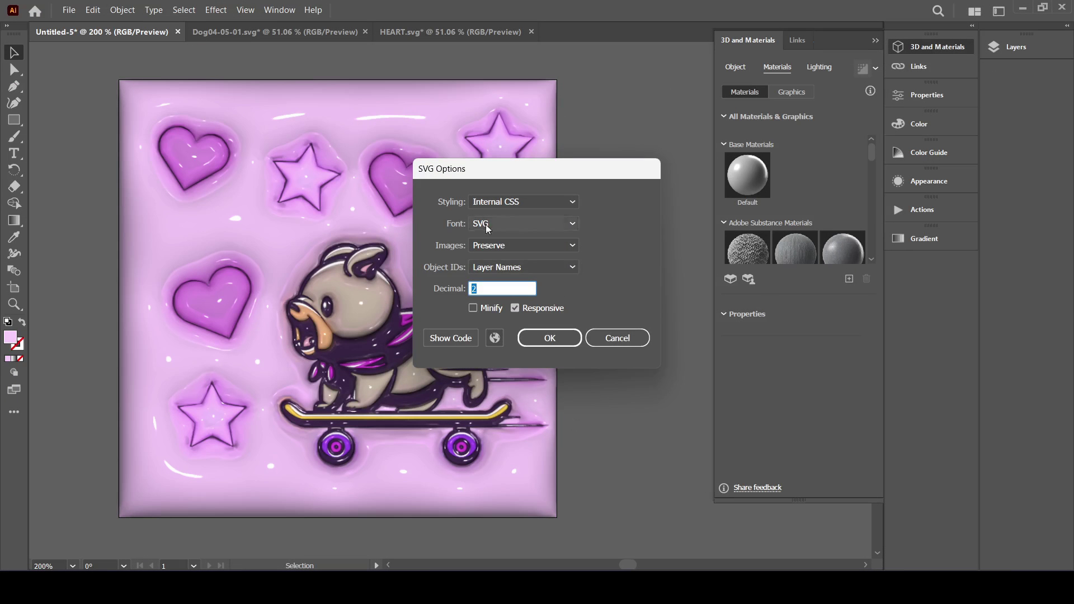
{"action": "left_click", "coordinate": [576, 336]}
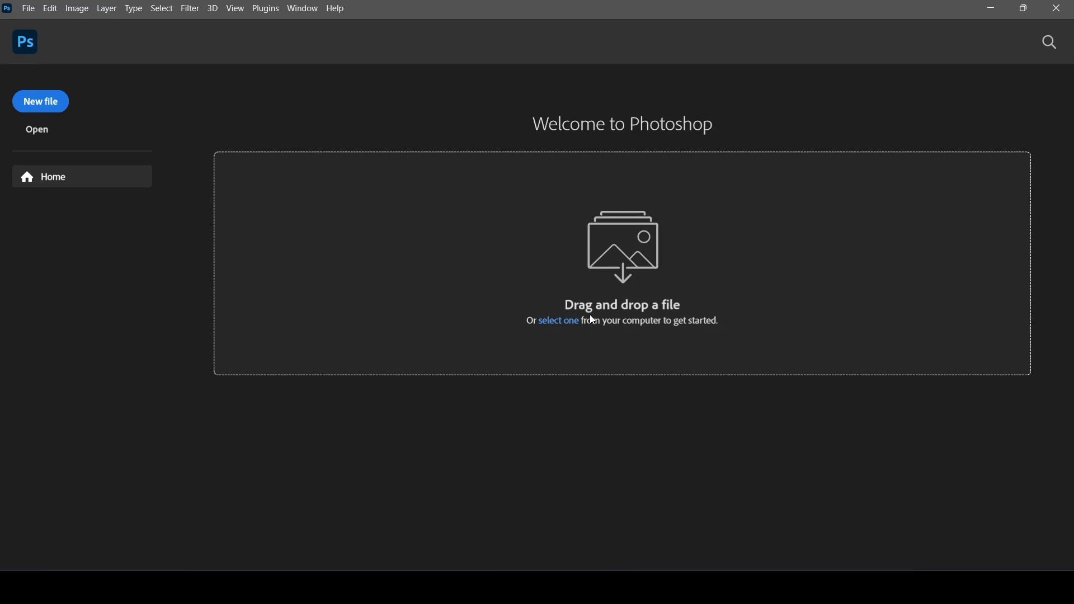
Make a new Photoshop document: width 1000 px, height 1000 px, resolution 300, transparent background.
{"action": "left_click", "coordinate": [26, 8]}
{"action": "left_click", "coordinate": [45, 24]}
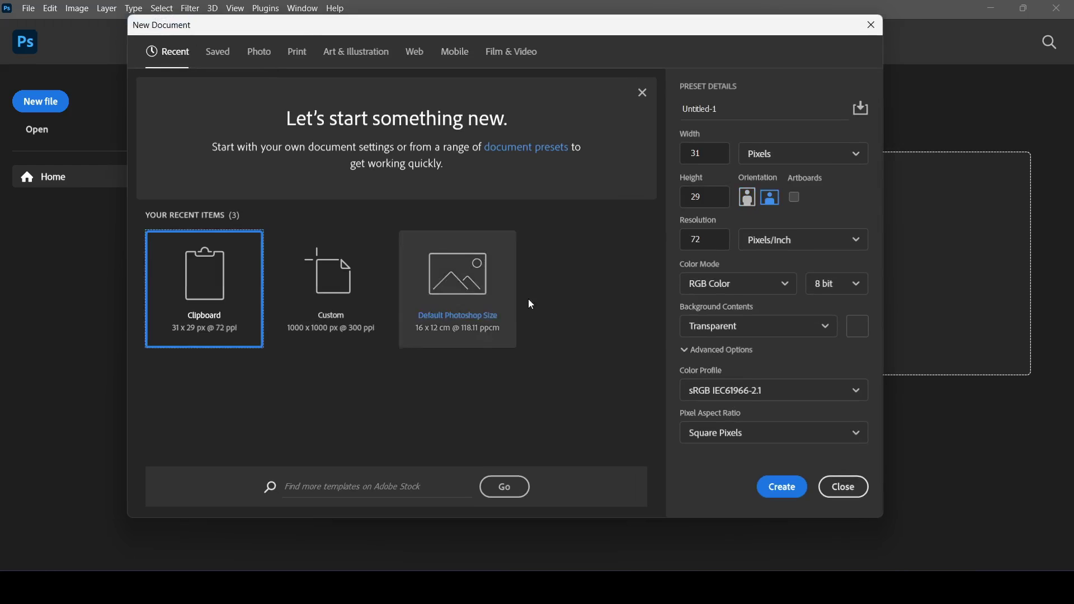
{"action": "left_click_drag", "start_coordinate": [523, 46], "coordinate": [440, 45]}
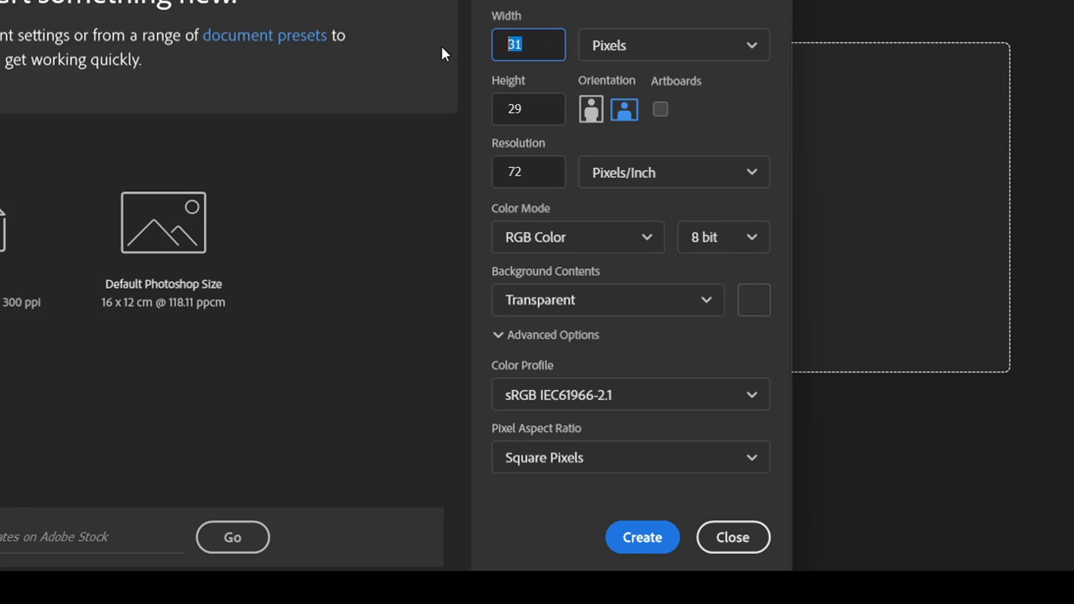
{"action": "type", "text": "1000"}
{"action": "key", "text": "Tab"}
{"action": "key", "text": "Tab"}
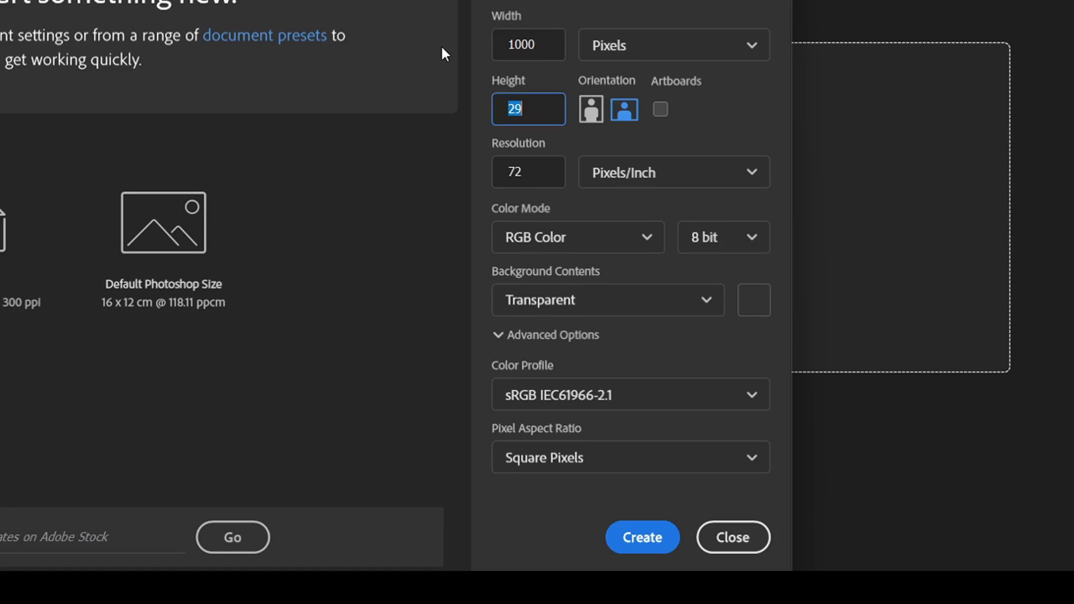
{"action": "left_click_drag", "start_coordinate": [534, 109], "coordinate": [468, 101]}
{"action": "type", "text": "1000"}
{"action": "left_click", "coordinate": [530, 172]}
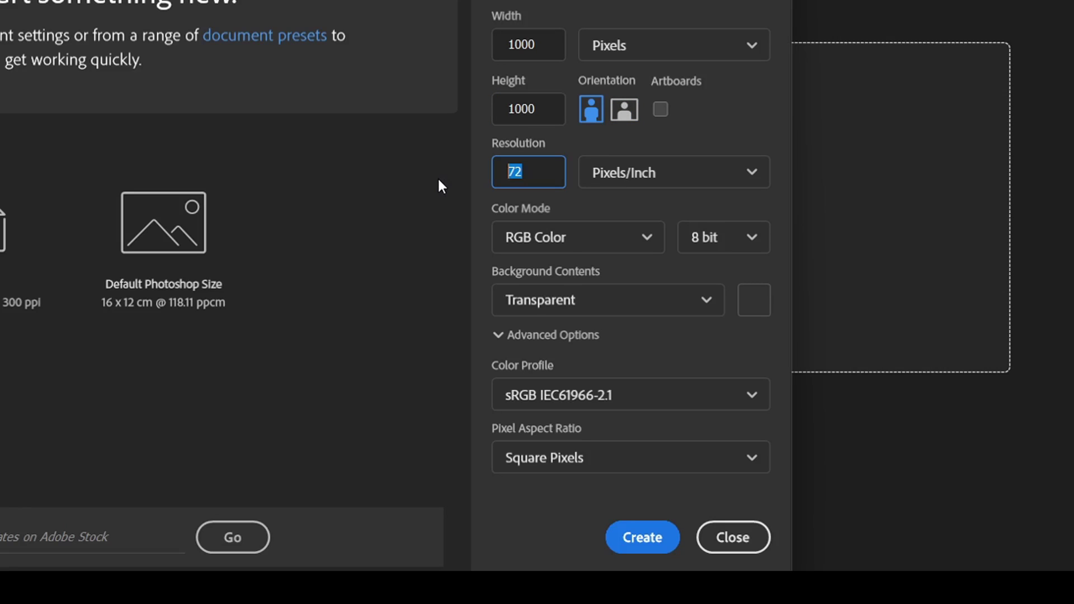
{"action": "type", "text": "300"}
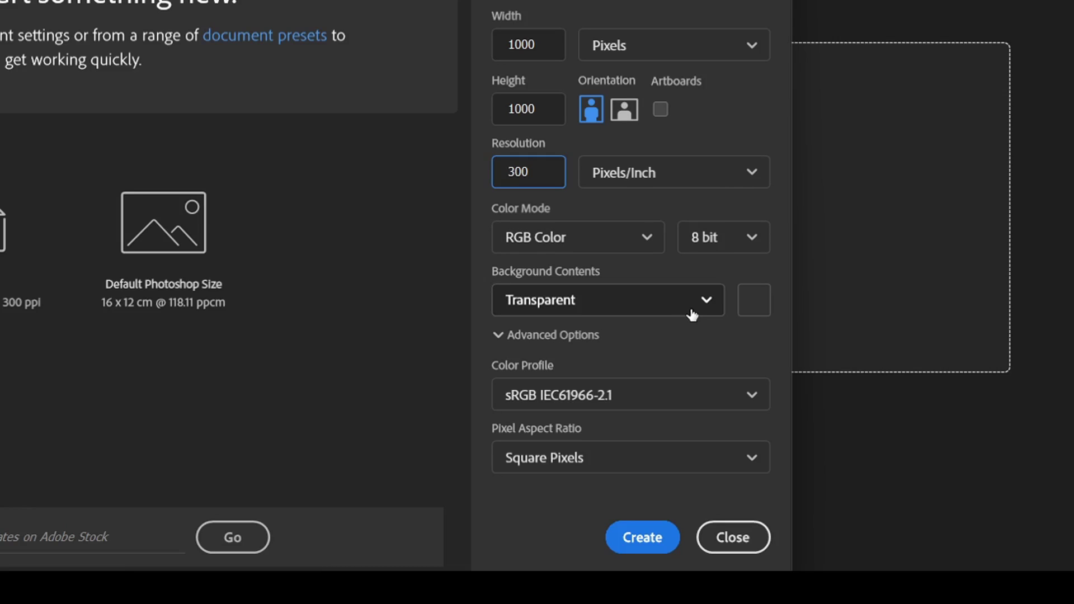
{"action": "left_click", "coordinate": [652, 537]}
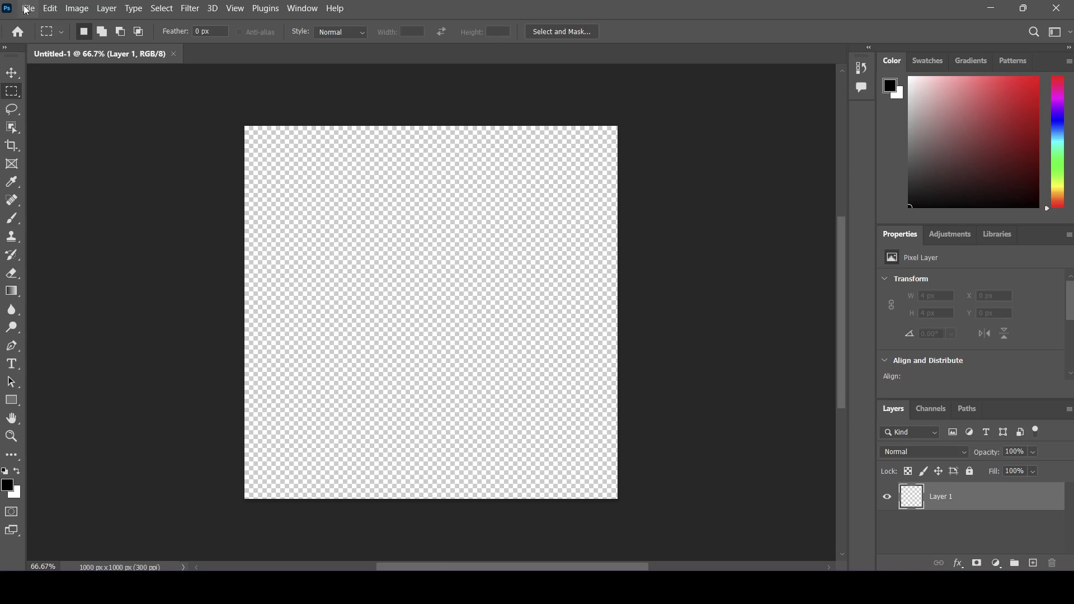
Snap Photoshop left and File Explorer right, then open YOUTUBE TUTORIAL > SVG YOUTUBE #2.
{"action": "left_click", "coordinate": [1027, 7]}
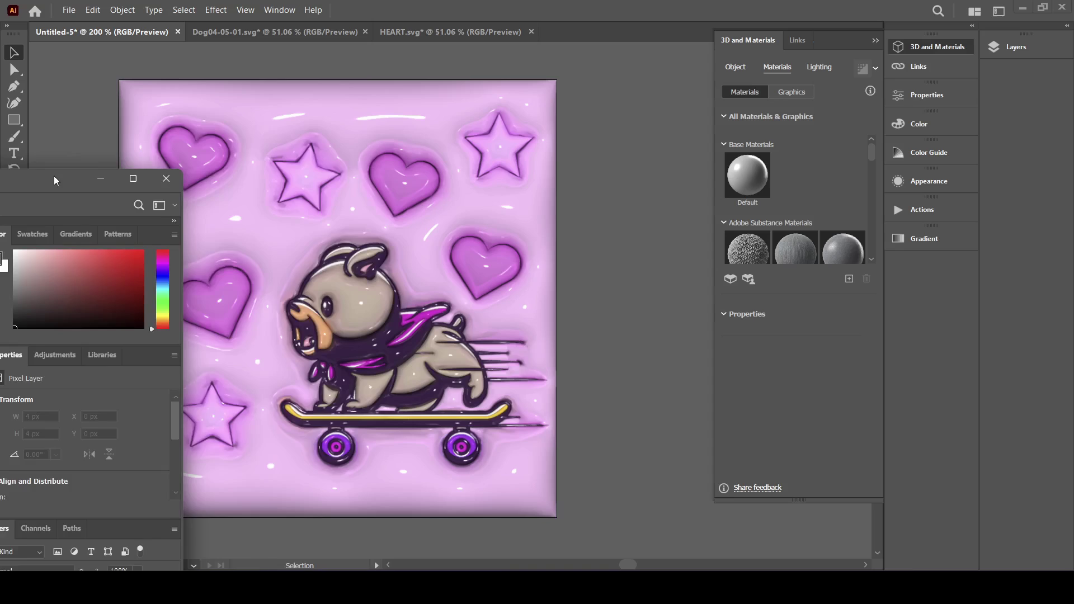
{"action": "left_click_drag", "start_coordinate": [56, 175], "coordinate": [681, 19]}
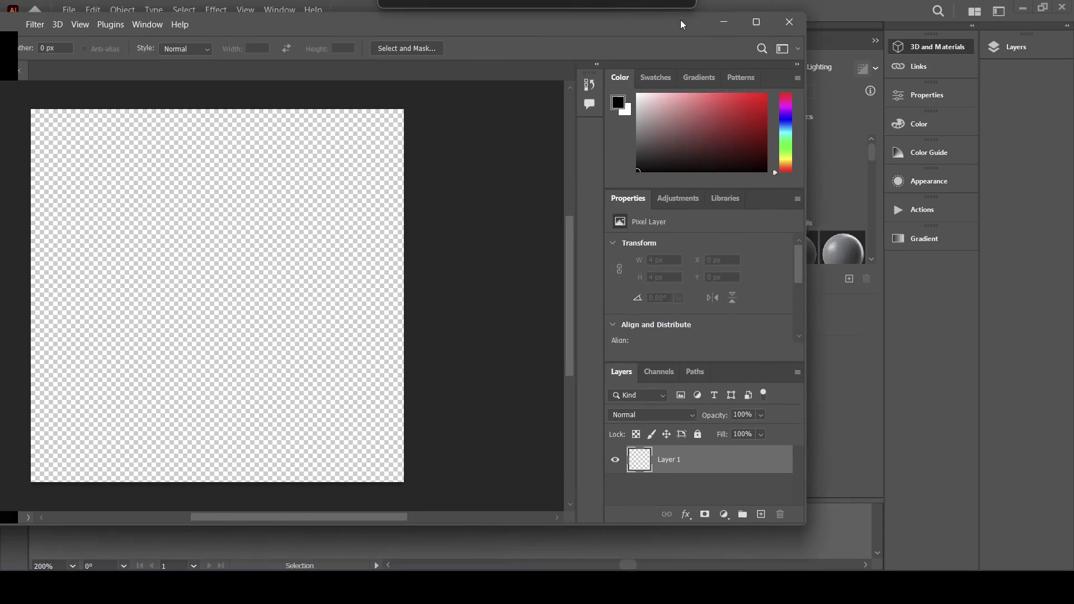
{"action": "left_click_drag", "start_coordinate": [412, 29], "coordinate": [1, 62]}
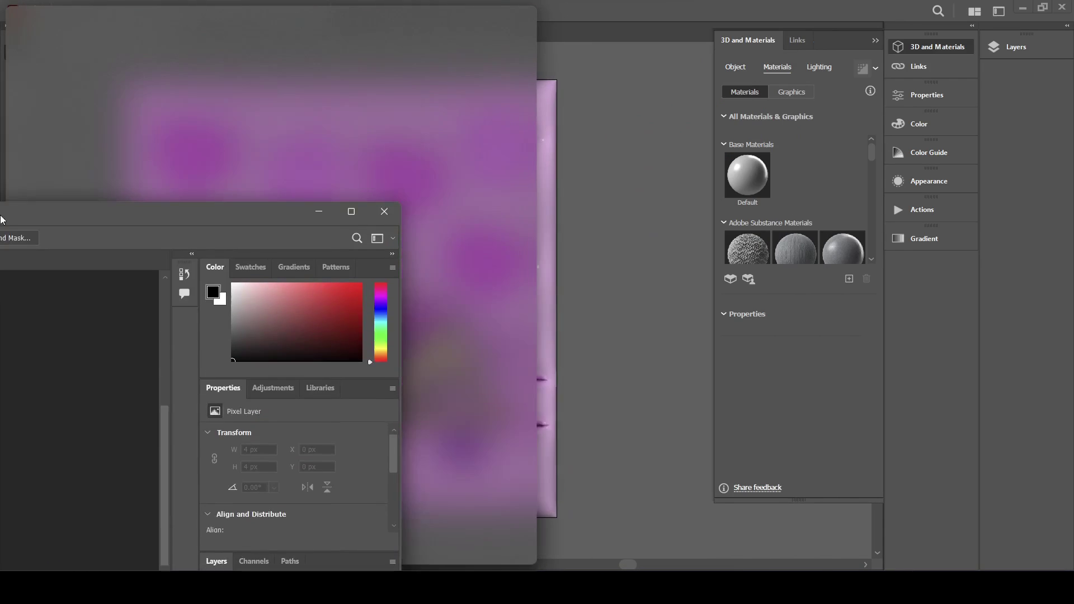
{"action": "left_click", "coordinate": [911, 316]}
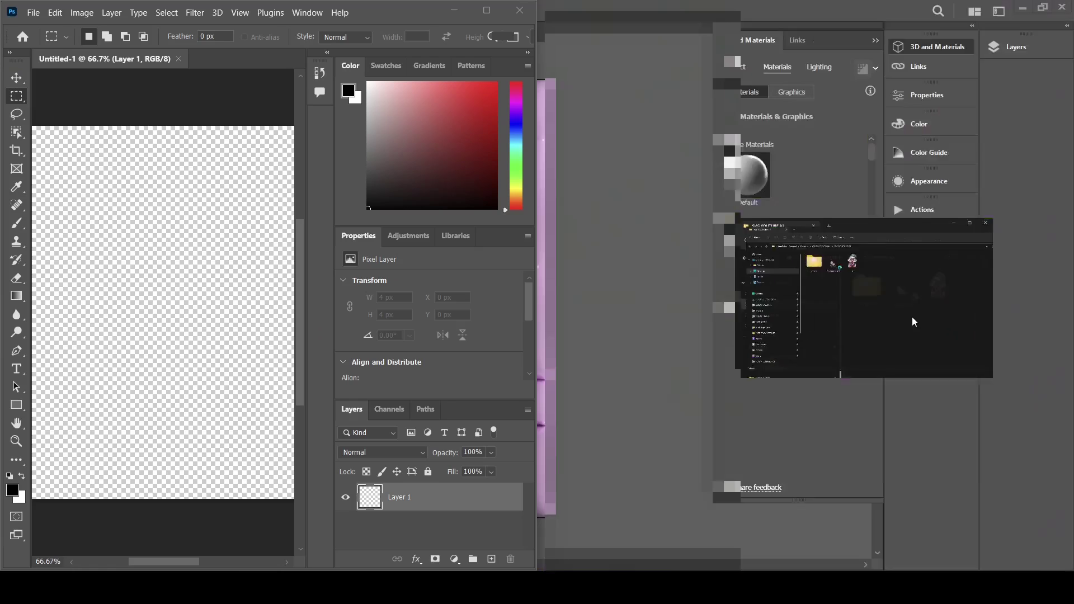
{"action": "left_click", "coordinate": [819, 86]}
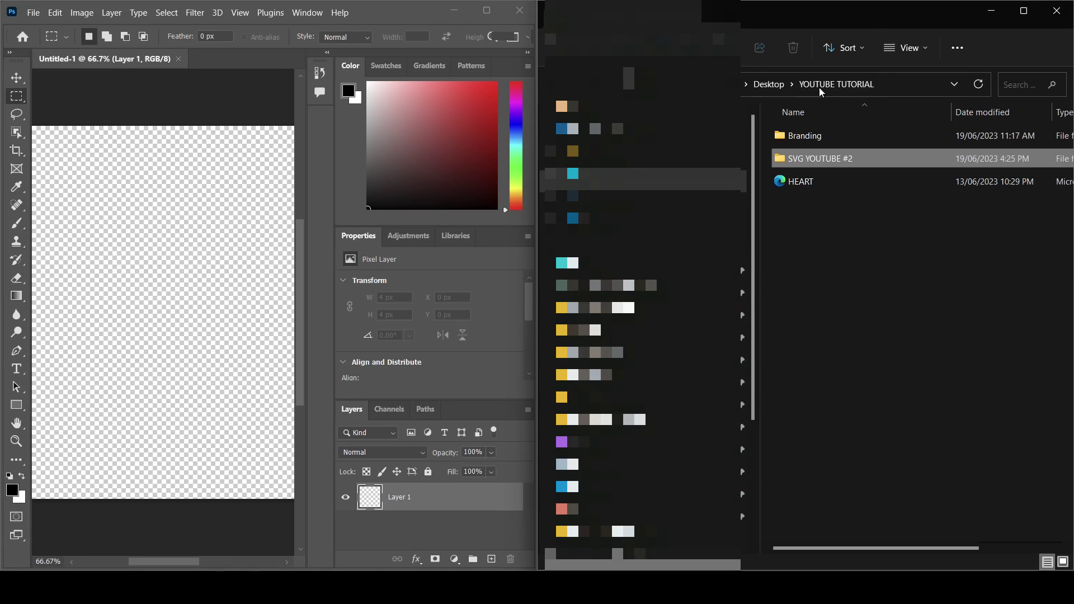
{"action": "double_click", "coordinate": [820, 160]}
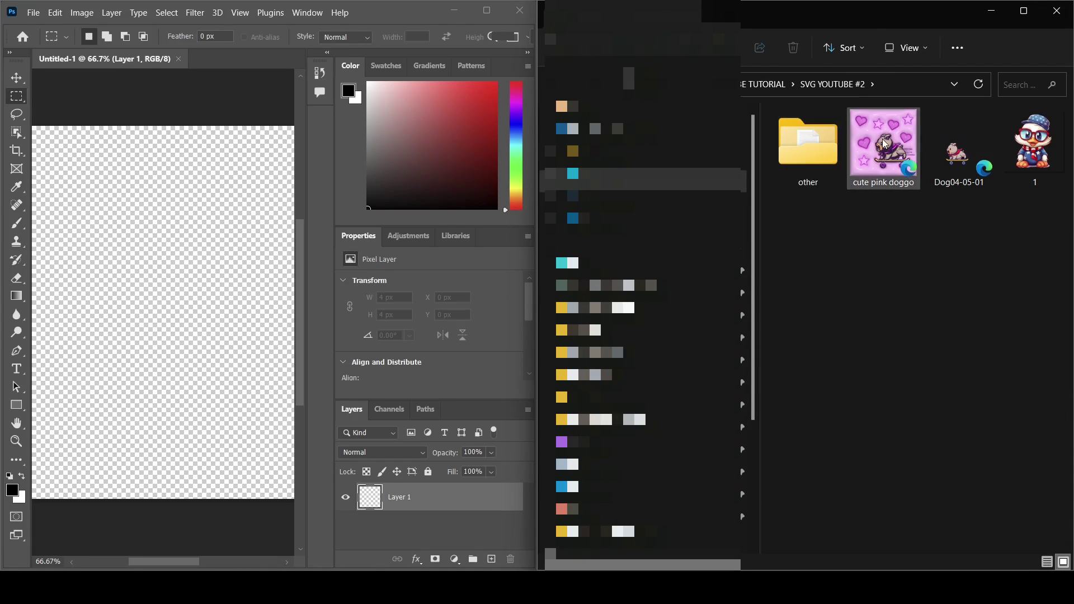
Drag cute pink doggo onto the canvas, align it top-left, and enlarge it to fill the canvas.
{"action": "left_click_drag", "start_coordinate": [885, 144], "coordinate": [162, 346]}
{"action": "left_click", "coordinate": [487, 11]}
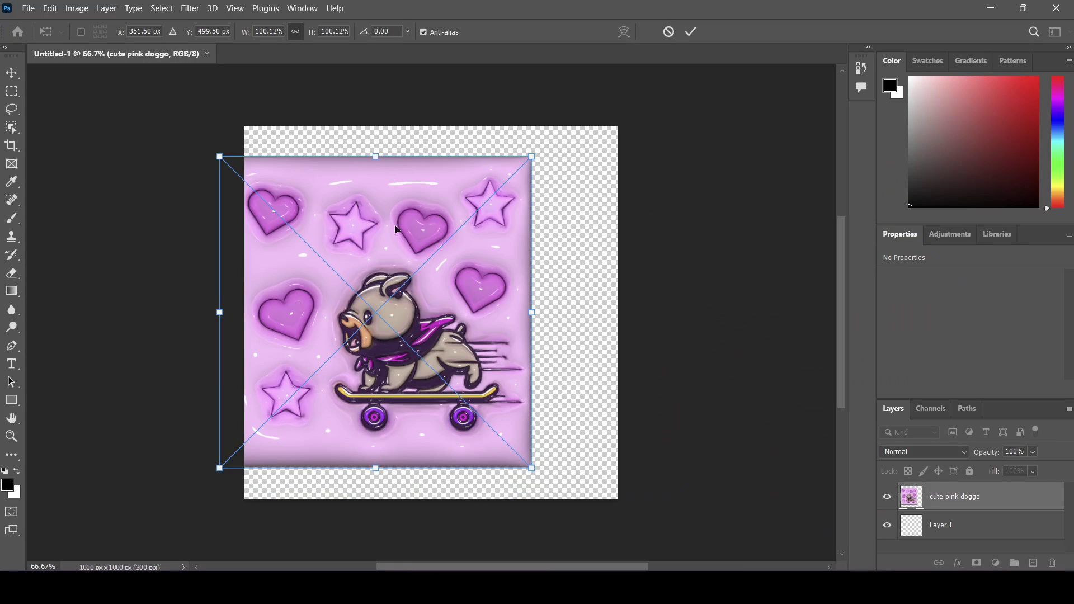
{"action": "left_click_drag", "start_coordinate": [395, 230], "coordinate": [420, 199]}
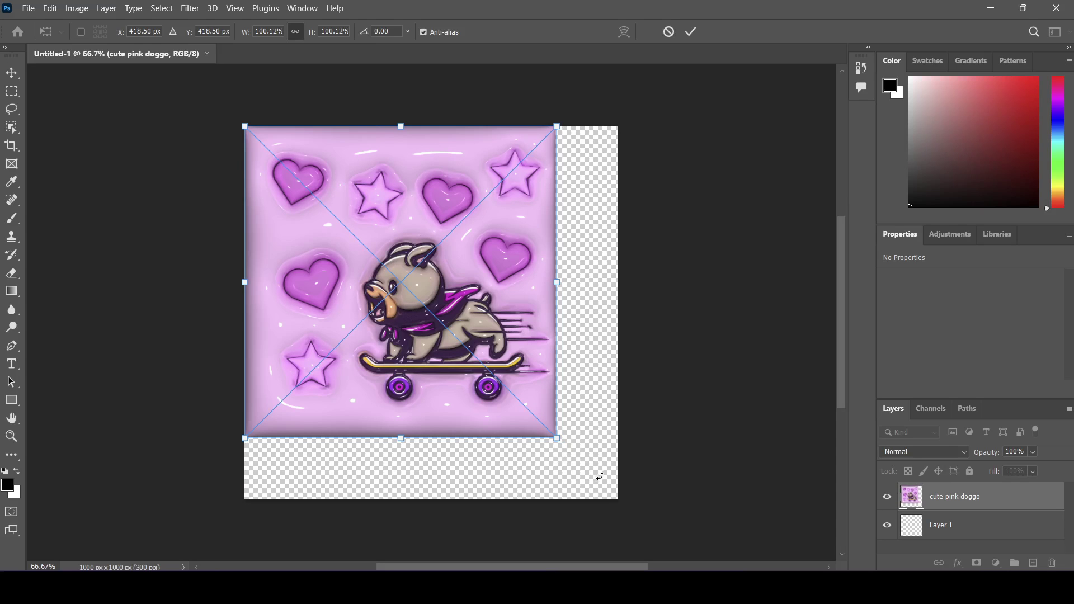
{"action": "left_click_drag", "start_coordinate": [558, 438], "coordinate": [596, 488]}
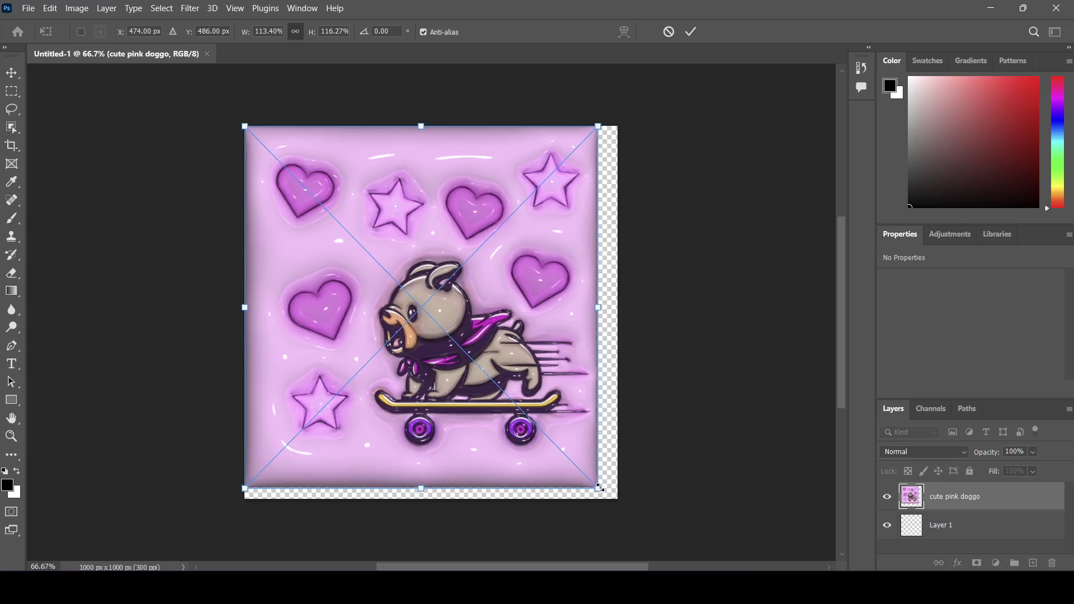
{"action": "key", "text": "ctrl+z"}
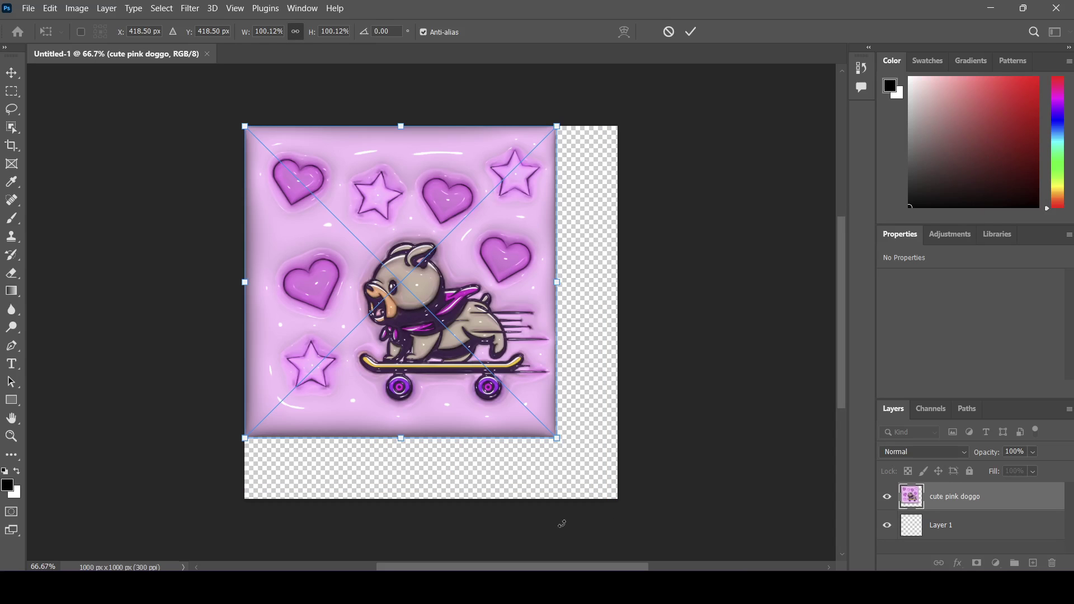
{"action": "left_click_drag", "start_coordinate": [560, 438], "coordinate": [621, 496]}
{"action": "scroll", "coordinate": [143, 277], "scroll_direction": "up", "scroll_amount": 2}
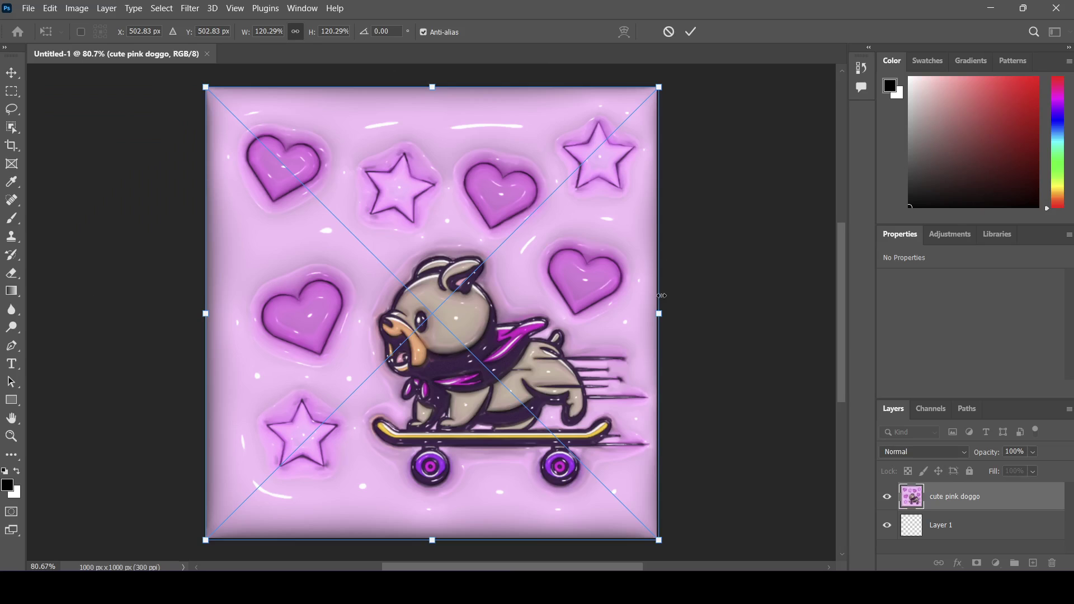
{"action": "scroll", "coordinate": [662, 296], "scroll_direction": "up", "scroll_amount": 1}
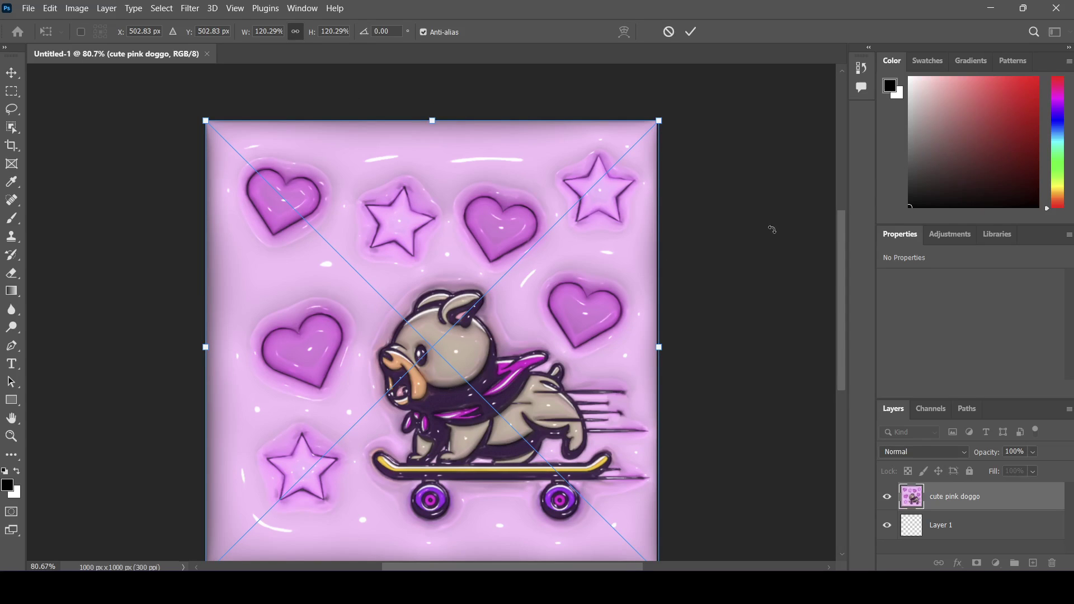
{"action": "left_click", "coordinate": [16, 69]}
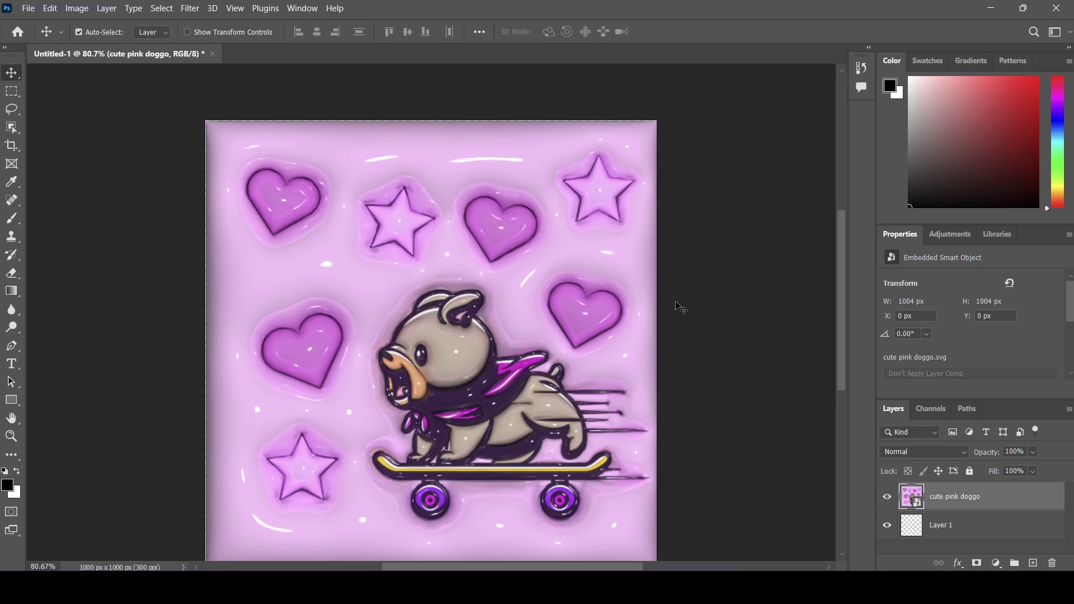
Nudge the placed doggo image so it still fills the whole canvas.
{"action": "scroll", "coordinate": [319, 204], "scroll_direction": "down", "scroll_amount": 1}
{"action": "scroll", "coordinate": [570, 442], "scroll_direction": "down", "scroll_amount": 1}
{"action": "scroll", "coordinate": [573, 443], "scroll_direction": "up", "scroll_amount": 1}
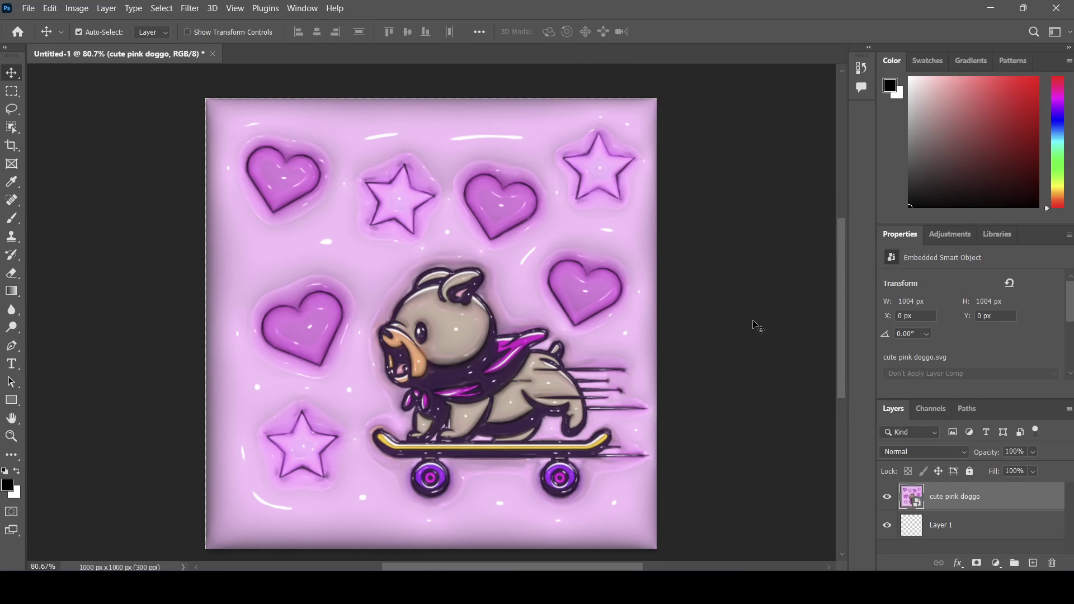
{"action": "left_click", "coordinate": [755, 325]}
{"action": "mouse_move", "coordinate": [295, 246]}
{"action": "left_mouse_down"}
{"action": "mouse_move", "coordinate": [229, 252]}
{"action": "mouse_move", "coordinate": [330, 248]}
{"action": "mouse_move", "coordinate": [291, 241]}
{"action": "left_mouse_up"}
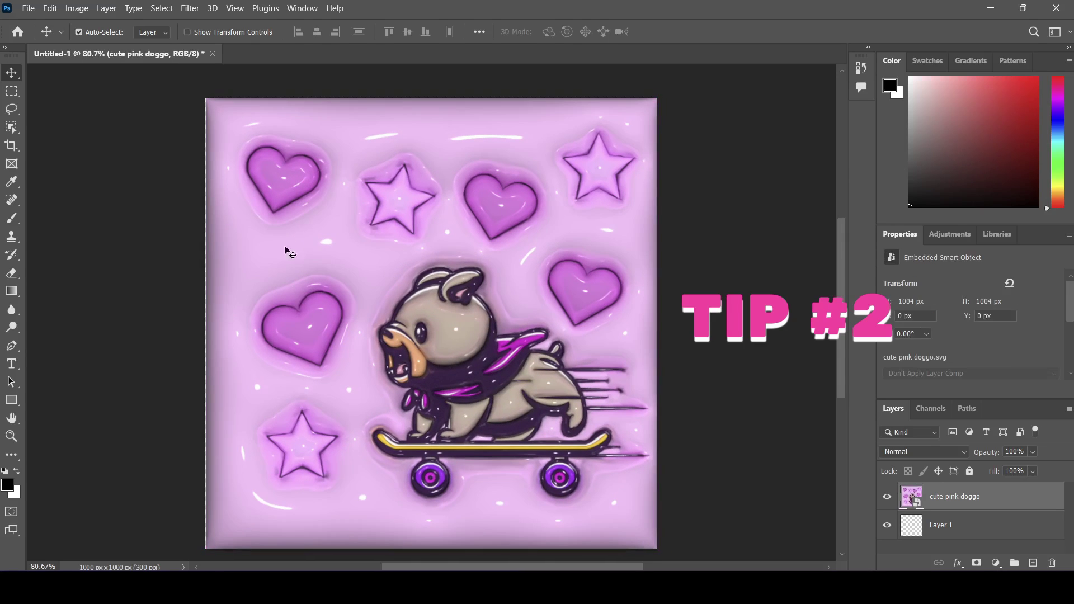
{"action": "left_click_drag", "start_coordinate": [411, 258], "coordinate": [414, 260]}
Paste the doggo skateboard artwork into Untitled-6 with Ctrl+V and reselect it.
{"action": "left_click", "coordinate": [707, 284]}
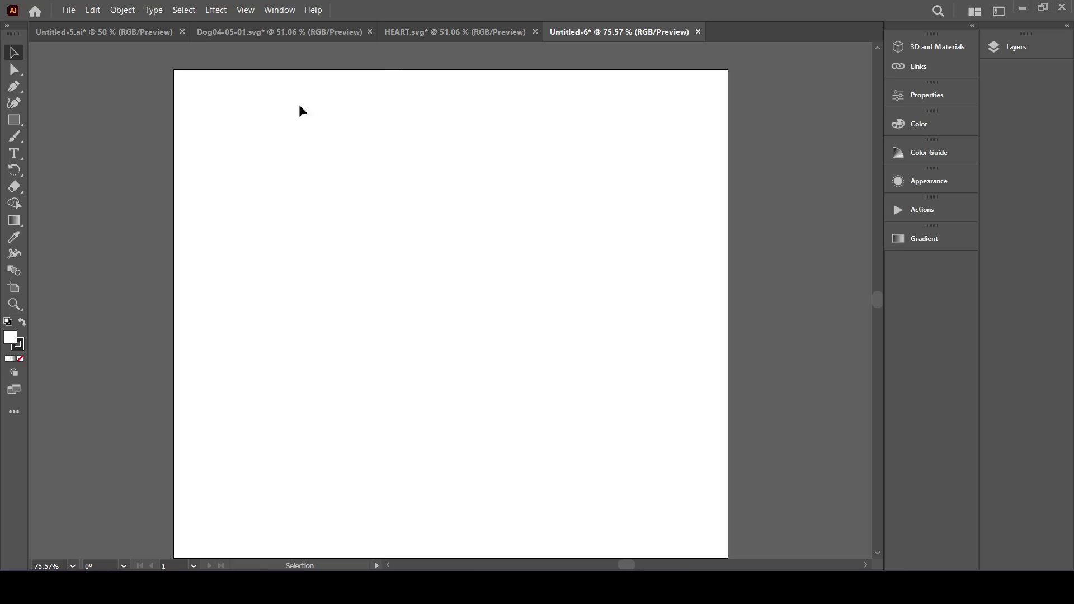
{"action": "scroll", "coordinate": [283, 214], "scroll_direction": "down", "scroll_amount": 1}
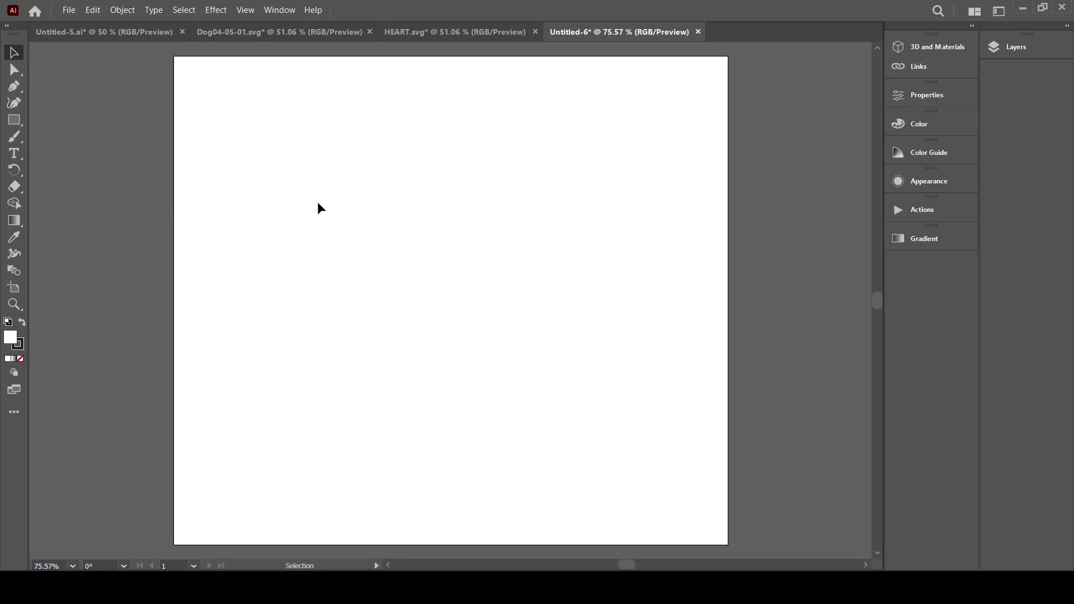
{"action": "key", "text": "ctrl+v"}
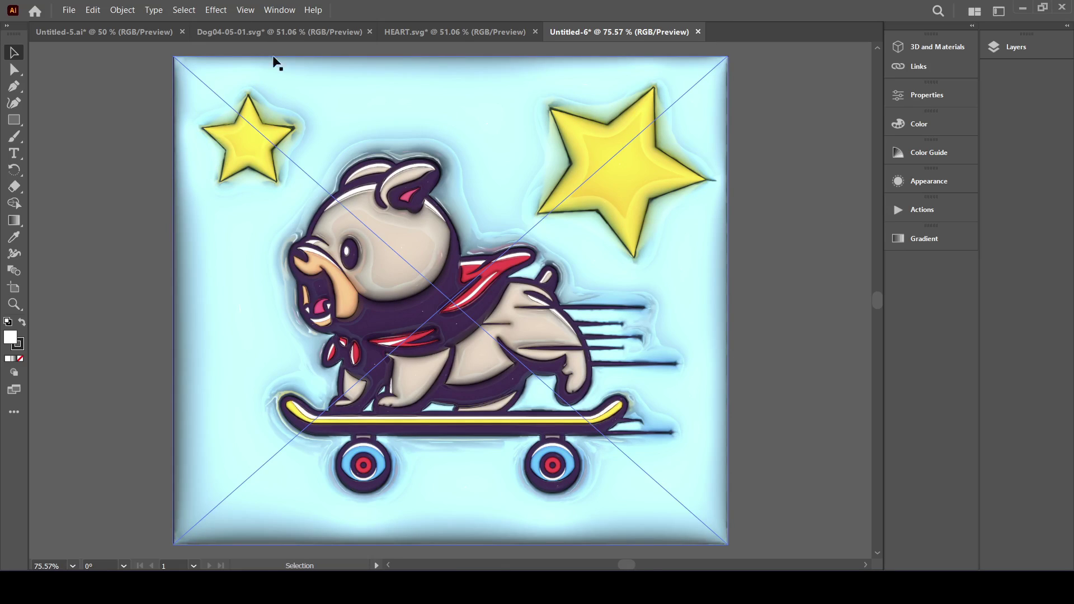
{"action": "left_click", "coordinate": [146, 469]}
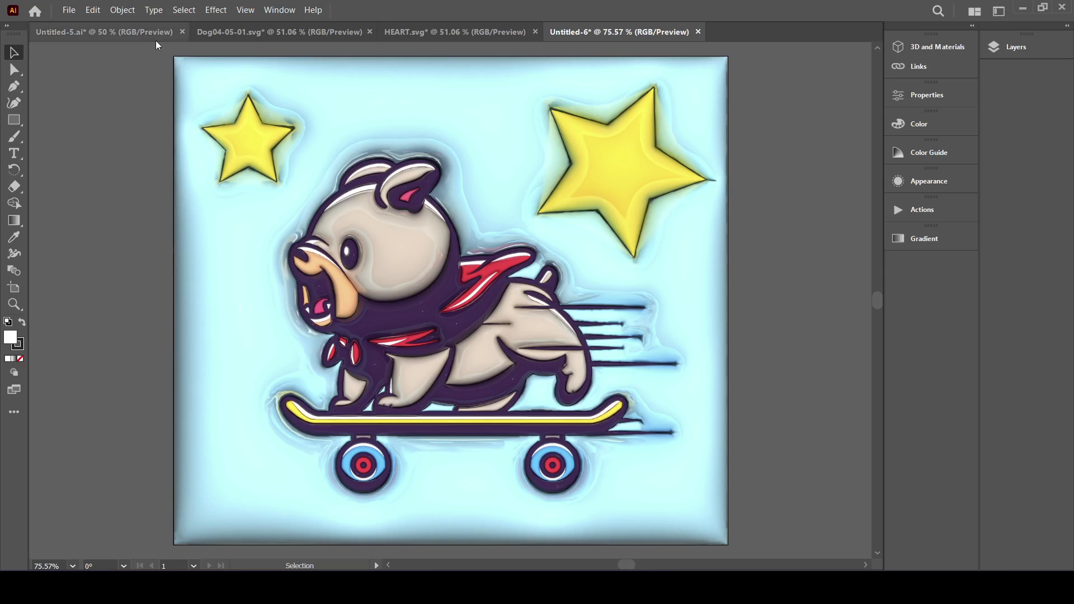
{"action": "left_click", "coordinate": [179, 83]}
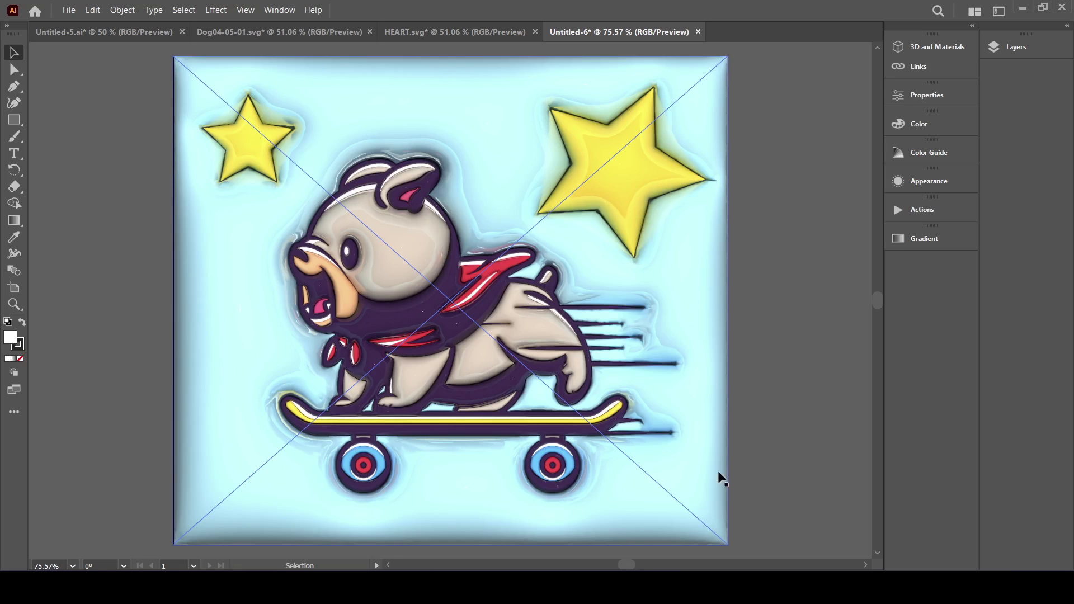
{"action": "left_click", "coordinate": [165, 50]}
{"action": "left_click", "coordinate": [179, 67]}
{"action": "left_click", "coordinate": [458, 76]}
{"action": "left_click_drag", "start_coordinate": [312, 125], "coordinate": [379, 137]}
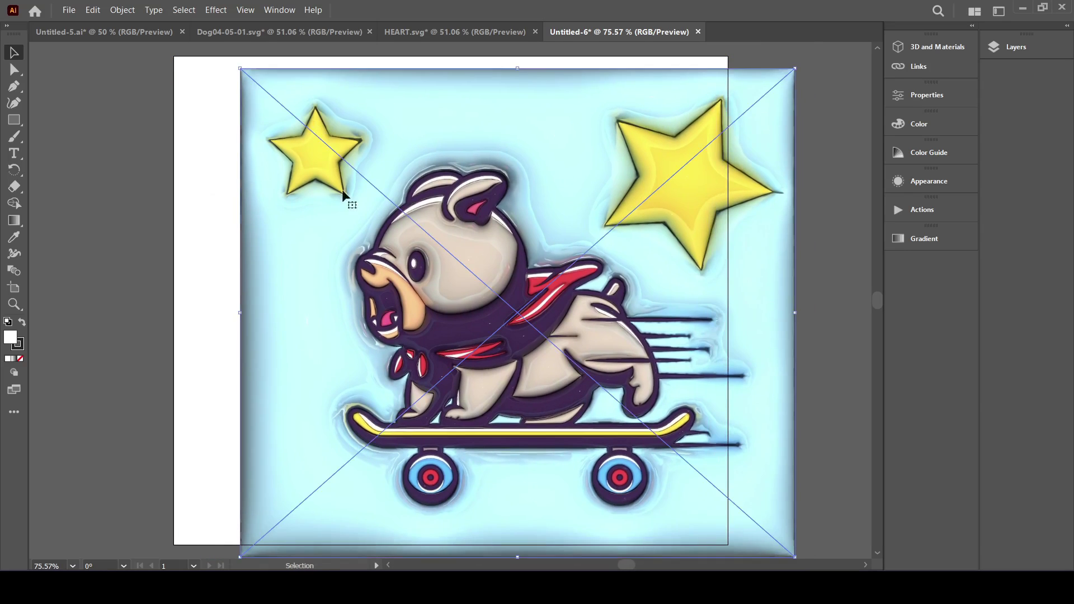
{"action": "double_click", "coordinate": [488, 116]}
{"action": "left_click_drag", "start_coordinate": [441, 118], "coordinate": [415, 117]}
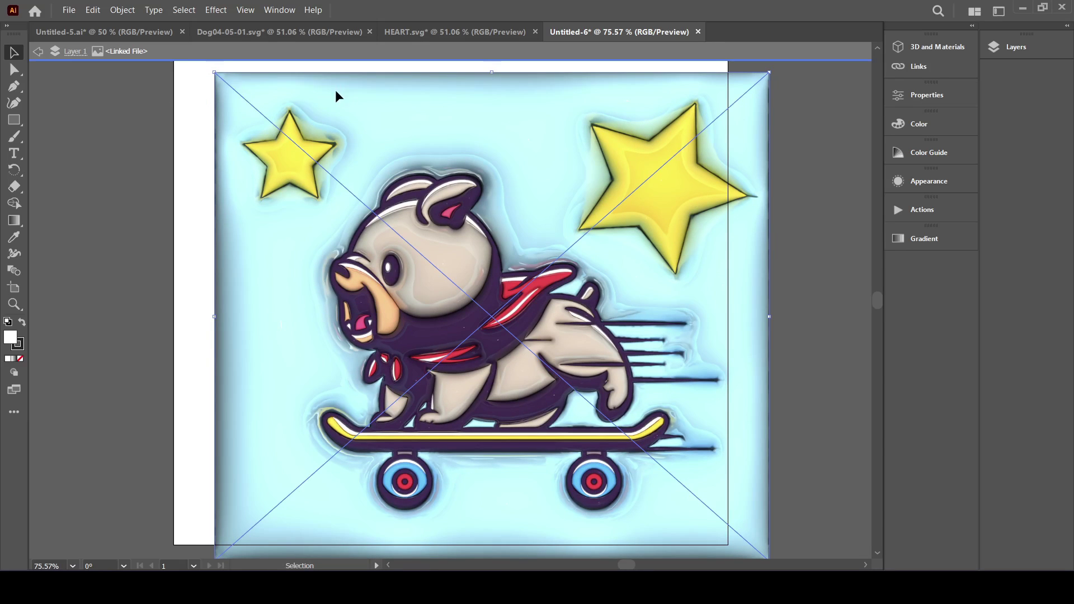
{"action": "left_click_drag", "start_coordinate": [335, 90], "coordinate": [294, 101]}
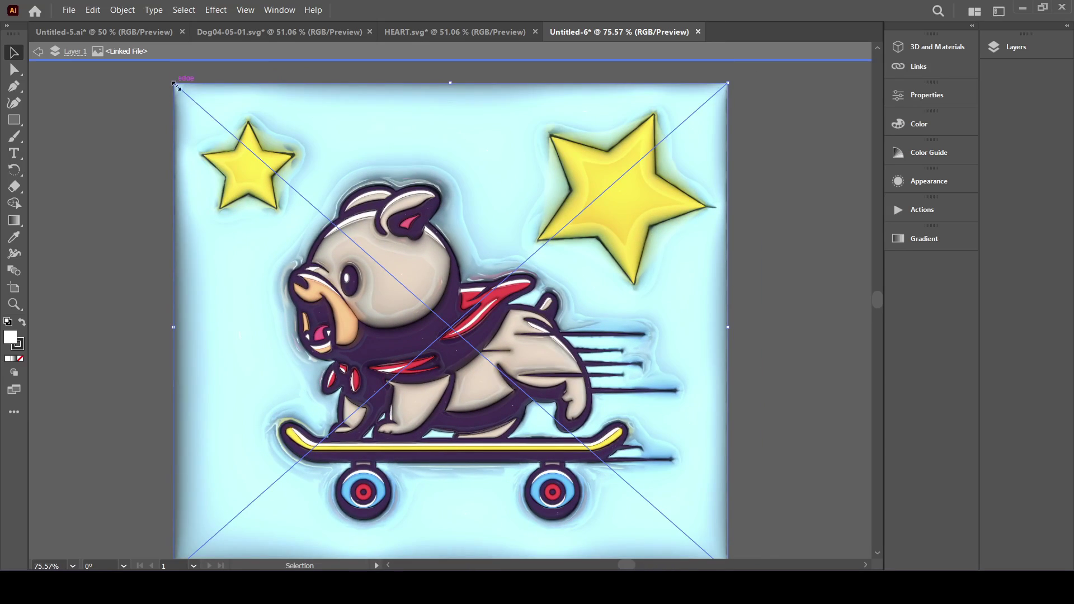
{"action": "left_click_drag", "start_coordinate": [398, 145], "coordinate": [365, 136]}
{"action": "left_click_drag", "start_coordinate": [584, 335], "coordinate": [648, 313]}
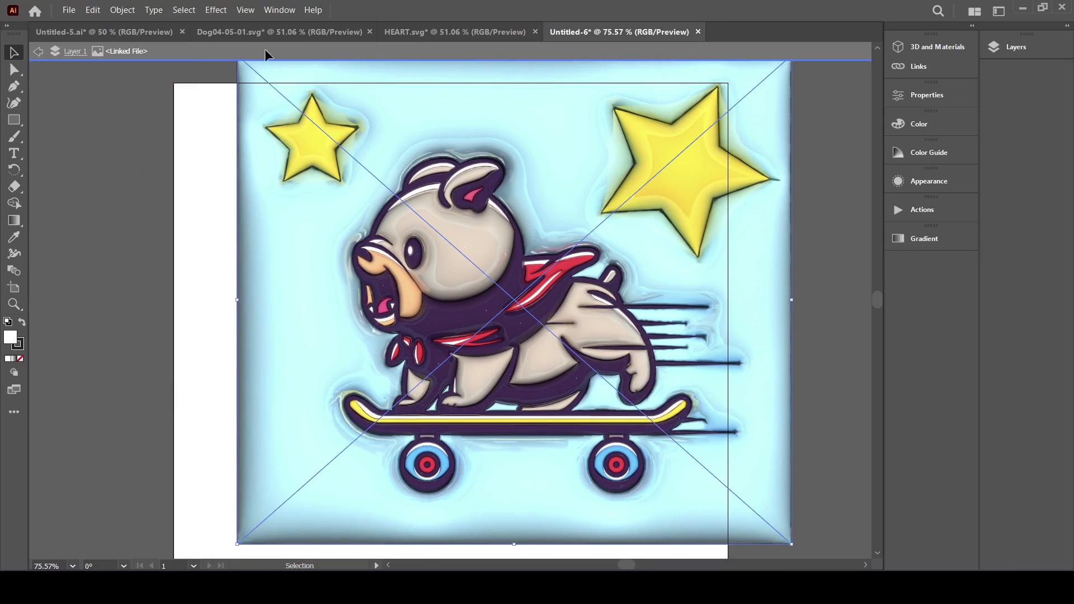
{"action": "left_click_drag", "start_coordinate": [264, 338], "coordinate": [218, 291]}
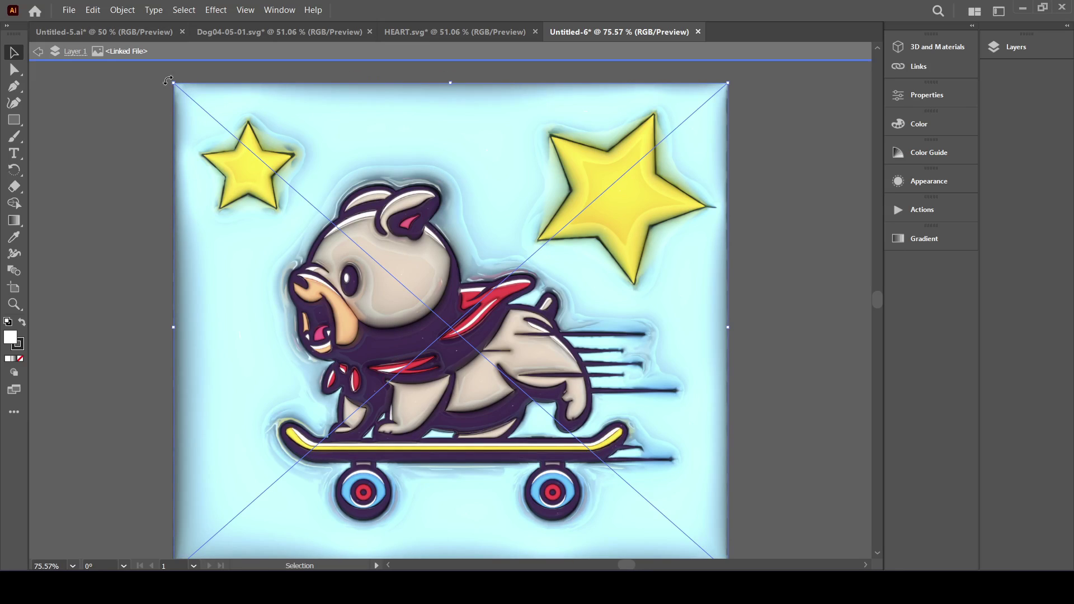
{"action": "left_click_drag", "start_coordinate": [399, 209], "coordinate": [411, 191]}
{"action": "scroll", "coordinate": [696, 292], "scroll_direction": "down", "scroll_amount": 2}
{"action": "scroll", "coordinate": [695, 292], "scroll_direction": "down", "scroll_amount": 1}
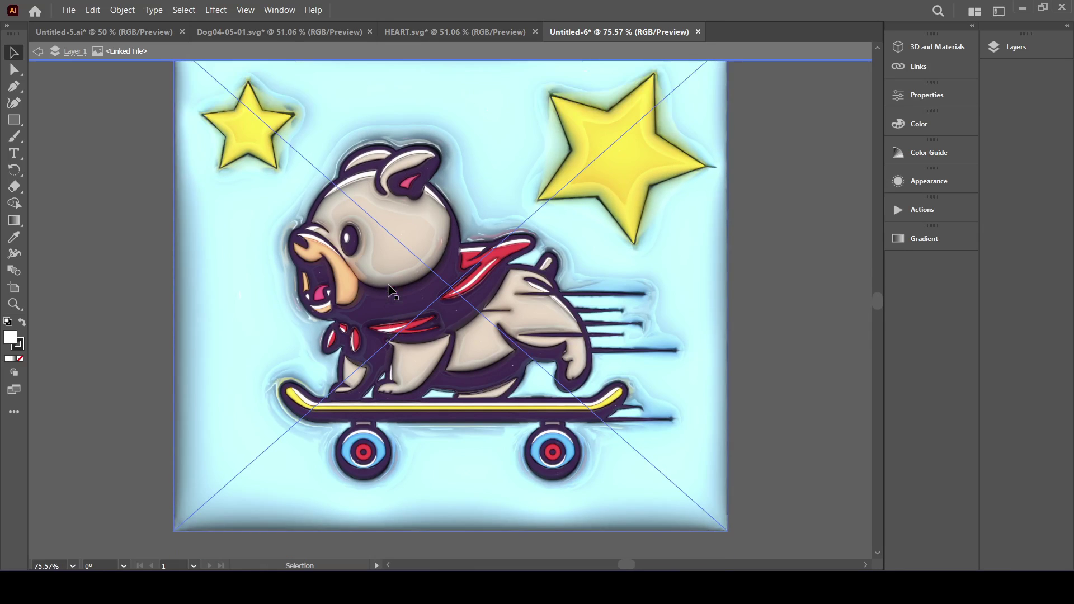
{"action": "left_click_drag", "start_coordinate": [305, 210], "coordinate": [364, 254]}
{"action": "scroll", "coordinate": [498, 263], "scroll_direction": "up", "scroll_amount": 2}
{"action": "left_click_drag", "start_coordinate": [558, 301], "coordinate": [499, 238]}
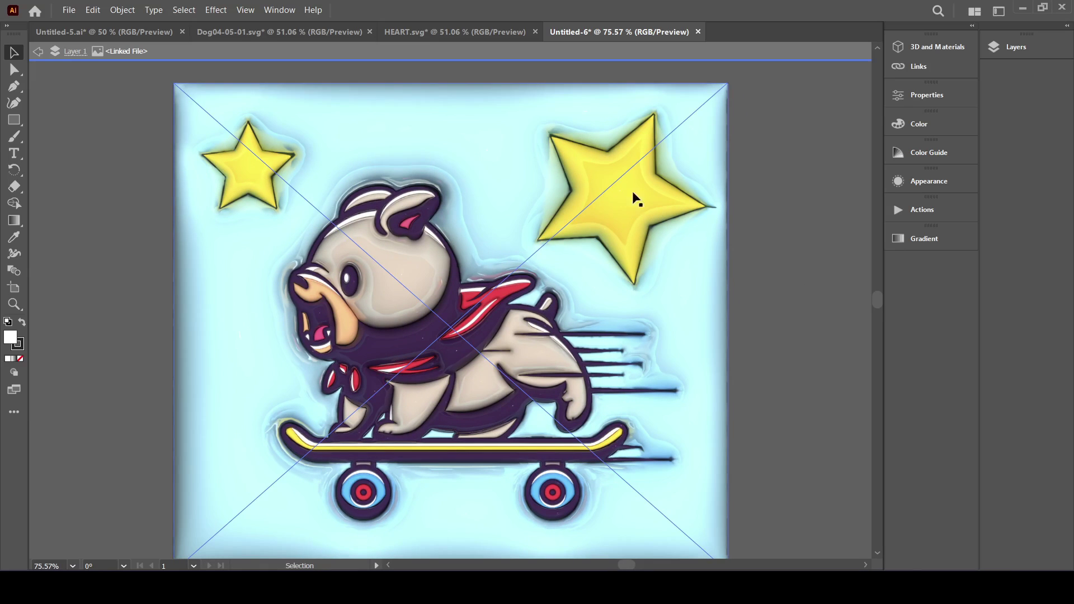
{"action": "scroll", "coordinate": [641, 233], "scroll_direction": "down", "scroll_amount": 1}
{"action": "scroll", "coordinate": [642, 246], "scroll_direction": "up", "scroll_amount": 1}
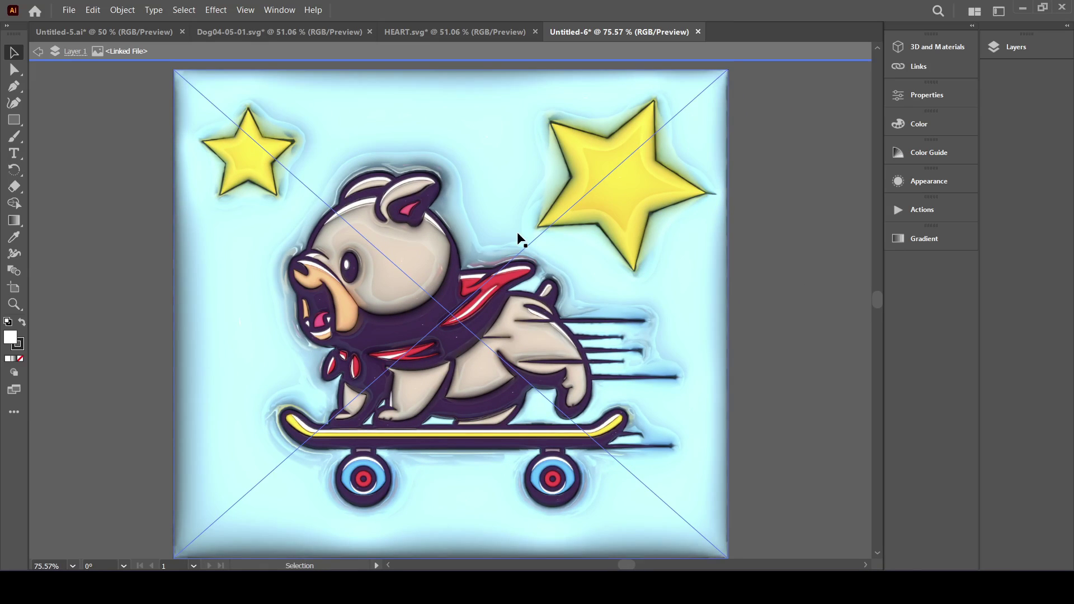
{"action": "scroll", "coordinate": [520, 240], "scroll_direction": "up", "scroll_amount": 1}
{"action": "scroll", "coordinate": [520, 238], "scroll_direction": "down", "scroll_amount": 1}
{"action": "left_click_drag", "start_coordinate": [370, 163], "coordinate": [451, 167]}
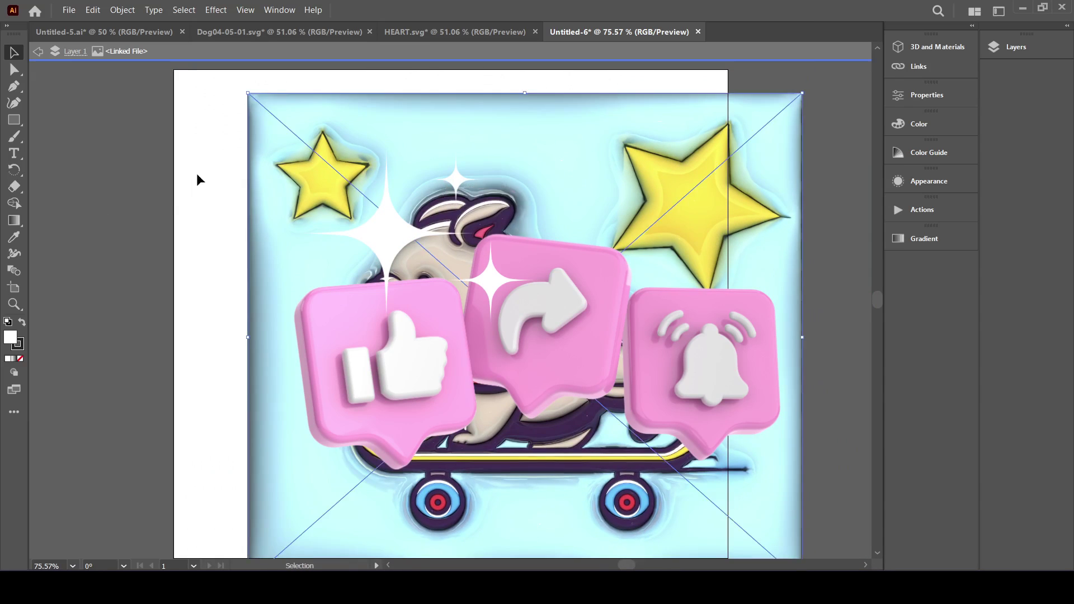
{"action": "key", "text": "ctrl+z"}
{"action": "left_click_drag", "start_coordinate": [297, 303], "coordinate": [290, 297]}
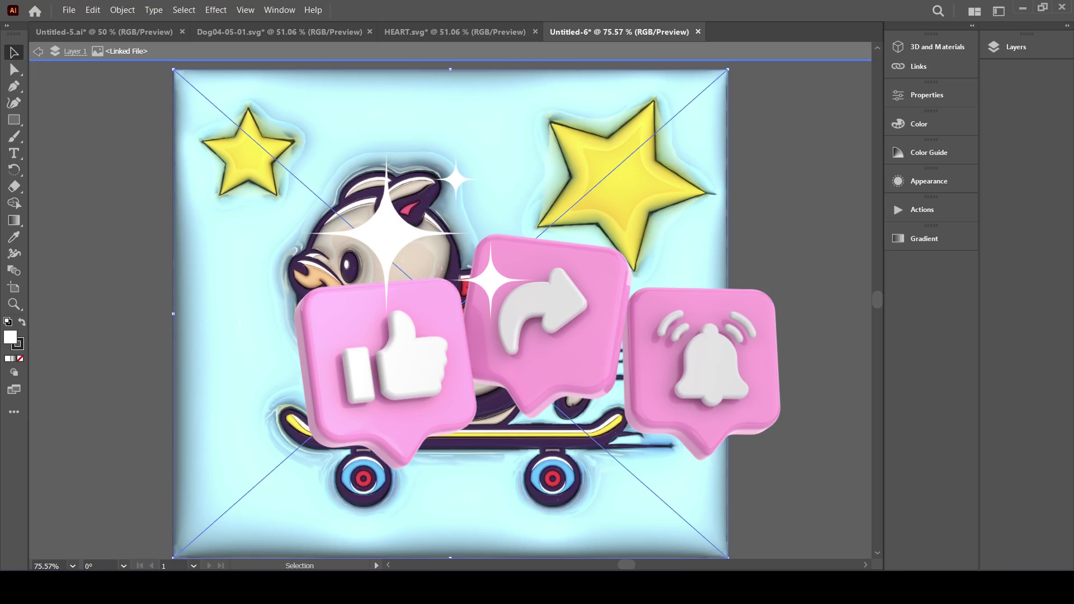
{"action": "mouse_move", "coordinate": [646, 587]}
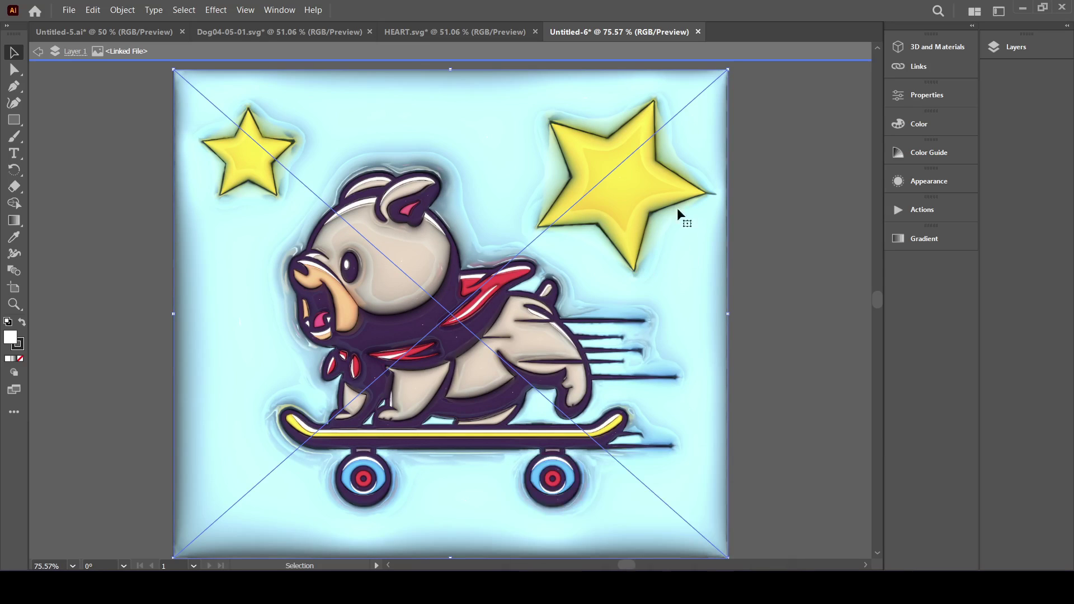
{"action": "left_click", "coordinate": [432, 32]}
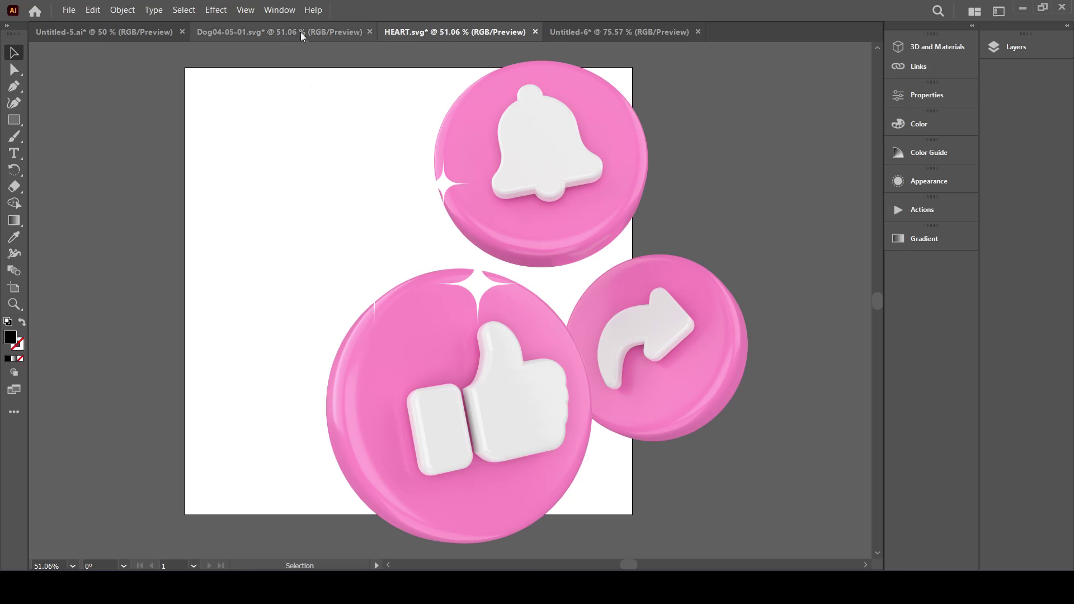
{"action": "left_click", "coordinate": [331, 27]}
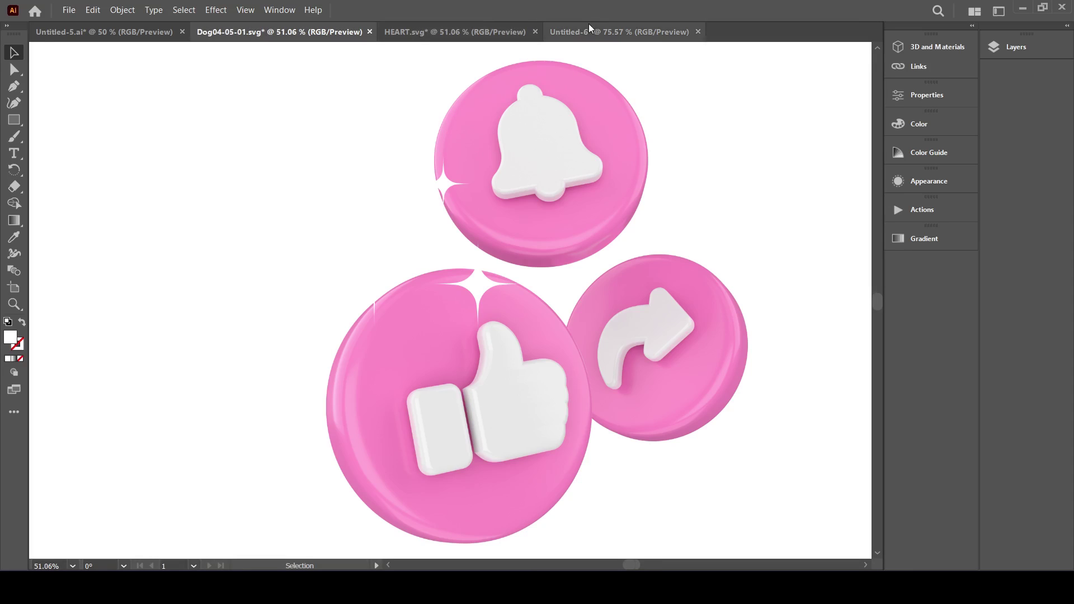
{"action": "left_click", "coordinate": [589, 26]}
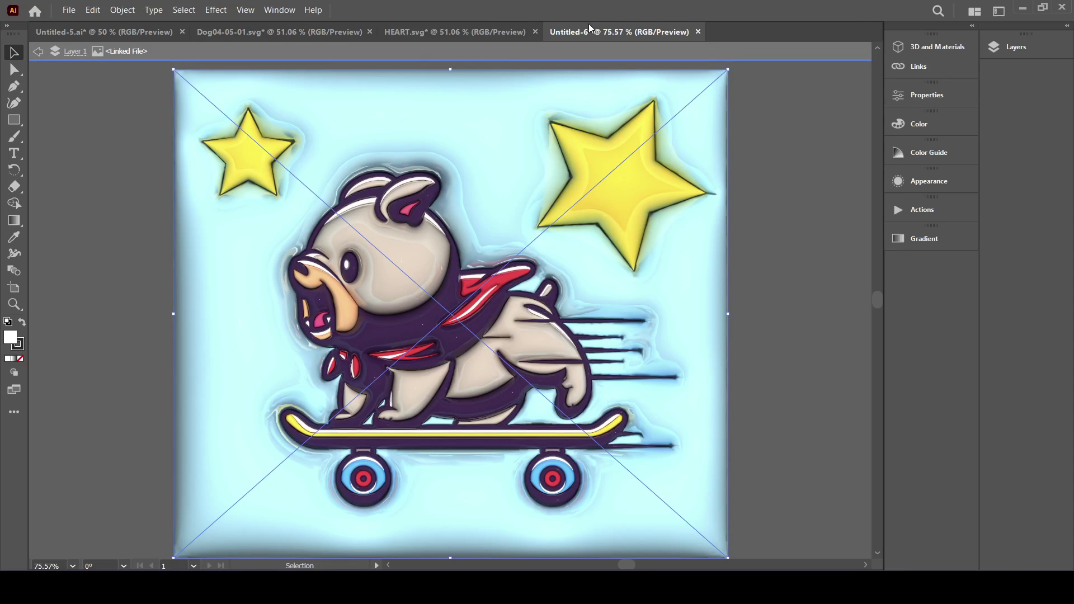